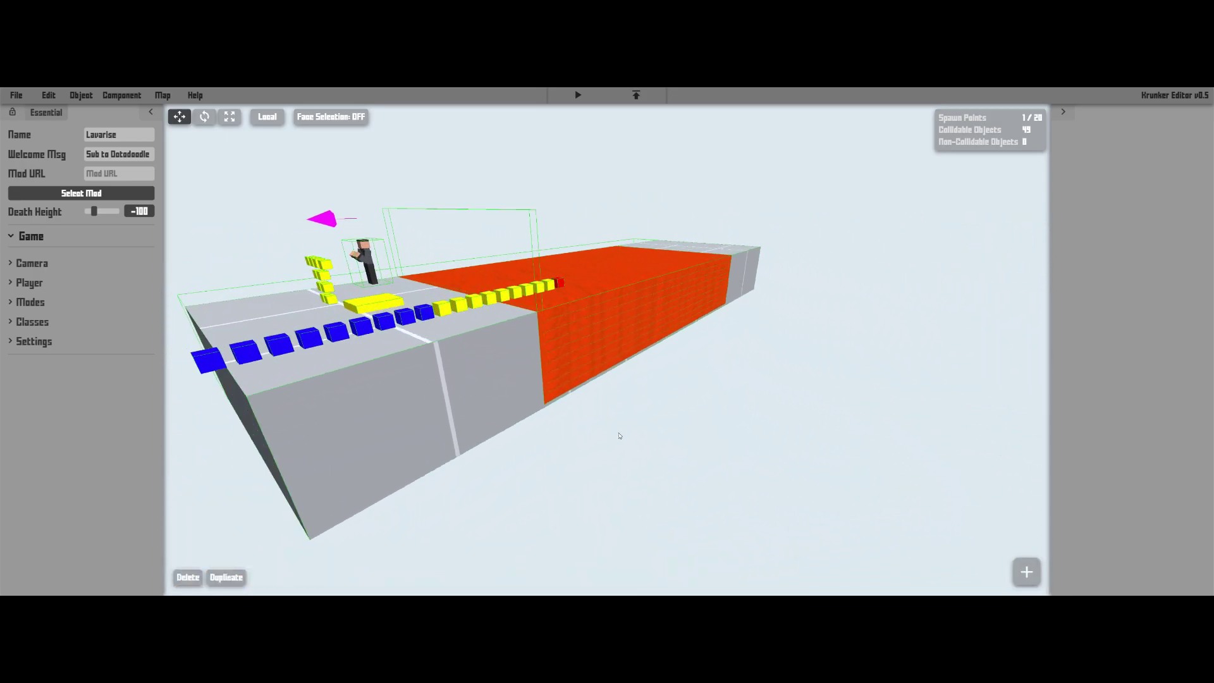
- Examine the lava map's layout from several sides, including the platforms, lava pool, spawn area and trigger cubes
right_click_drag(770, 457, 707, 450)
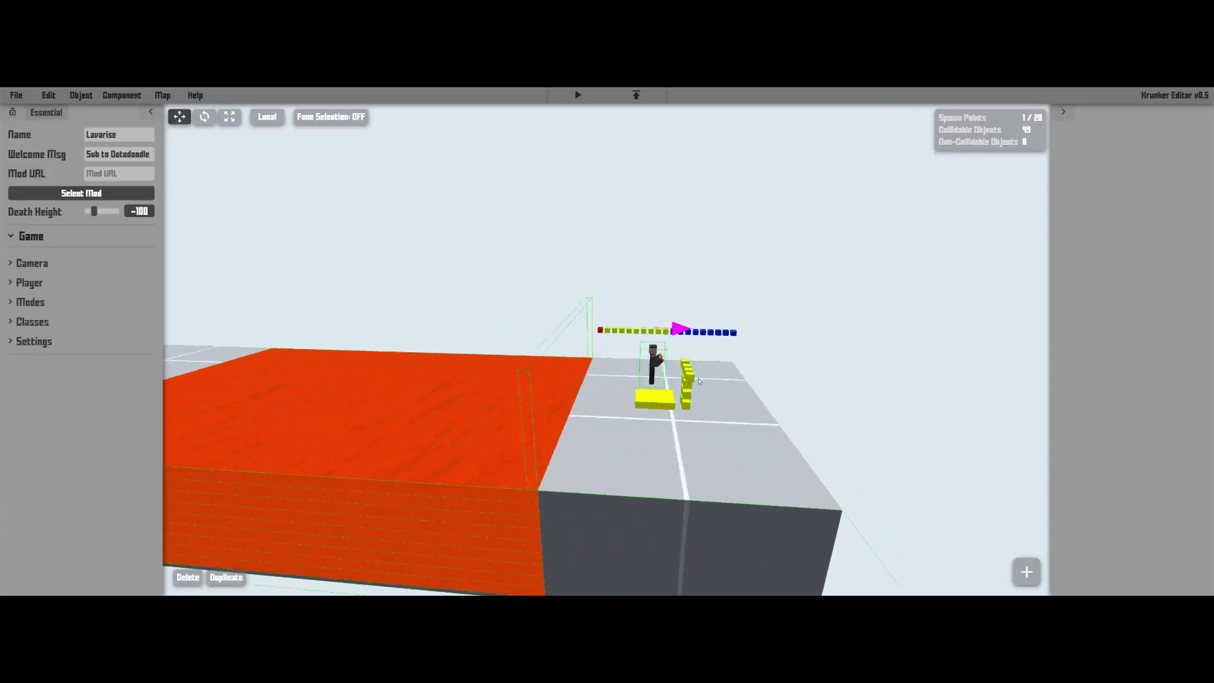
key("s")
right_click_drag(618, 381, 419, 386)
key("a")
key("w")
key("s")
key("a")
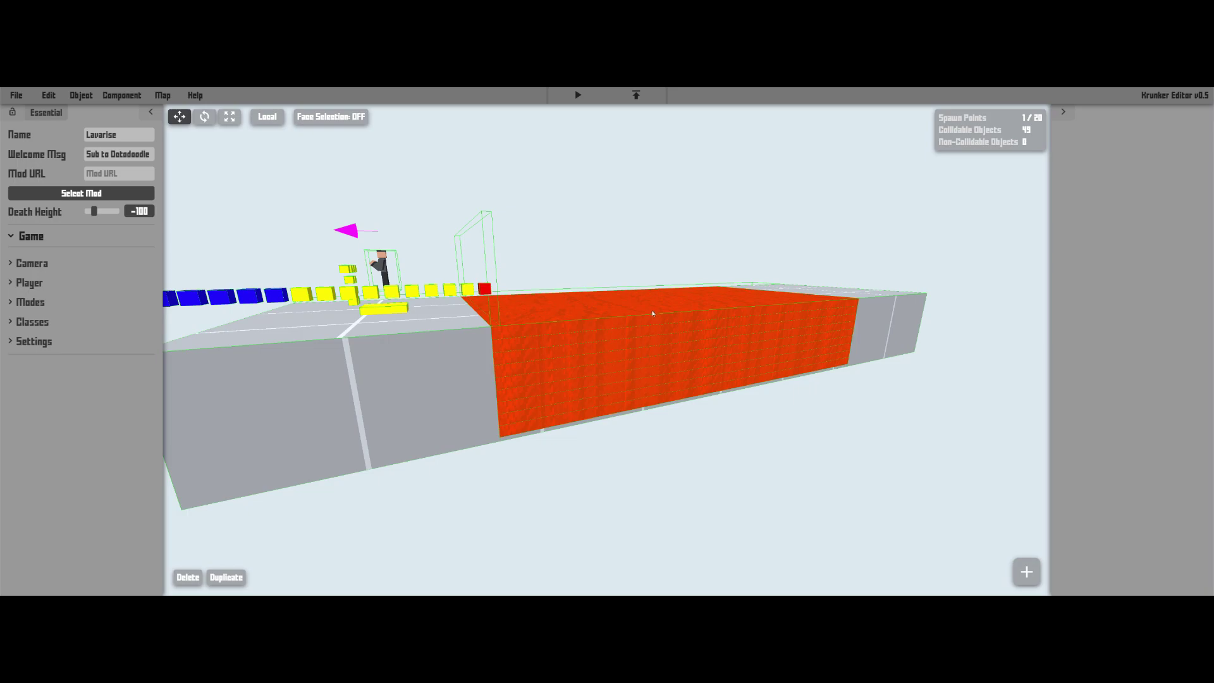
key("a")
right_click_drag(526, 437, 588, 336)
key("a")
key("w")
key("s")
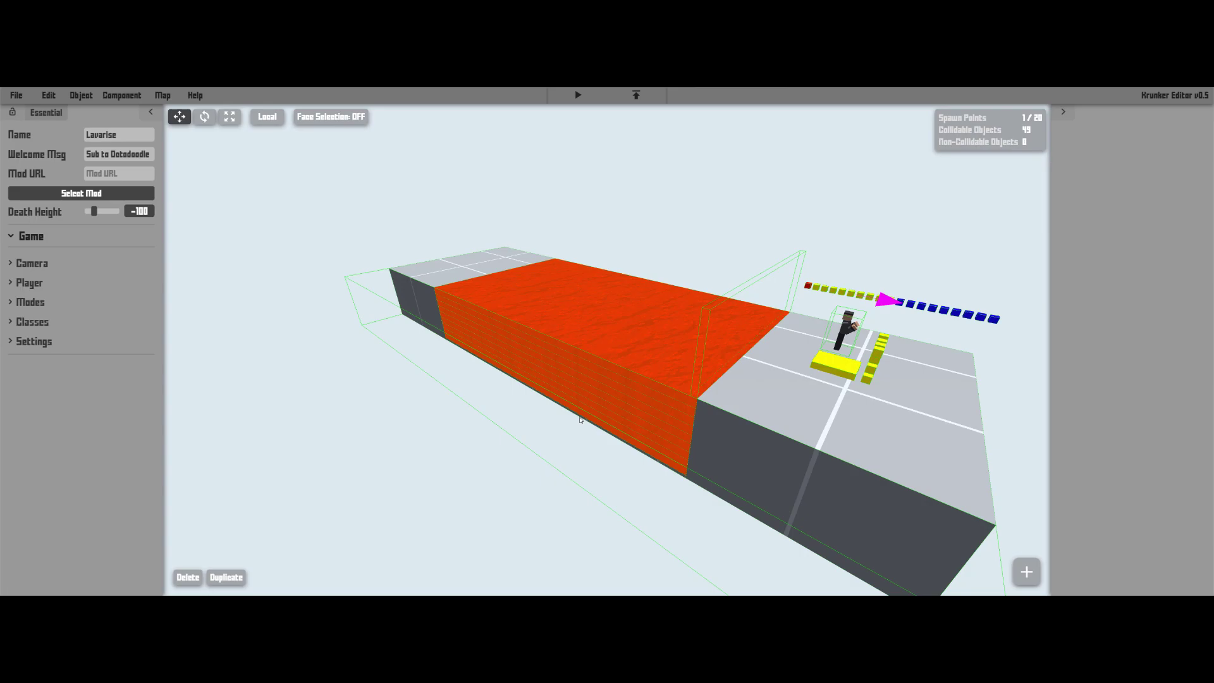
key("d")
key("w")
- Select the tall thin trigger wall at the lava's edge and toggle its visibility on and off
right_click_drag(815, 420, 409, 325)
key("s")
key("a")
key("d")
key("w")
key("d")
left_click(646, 367)
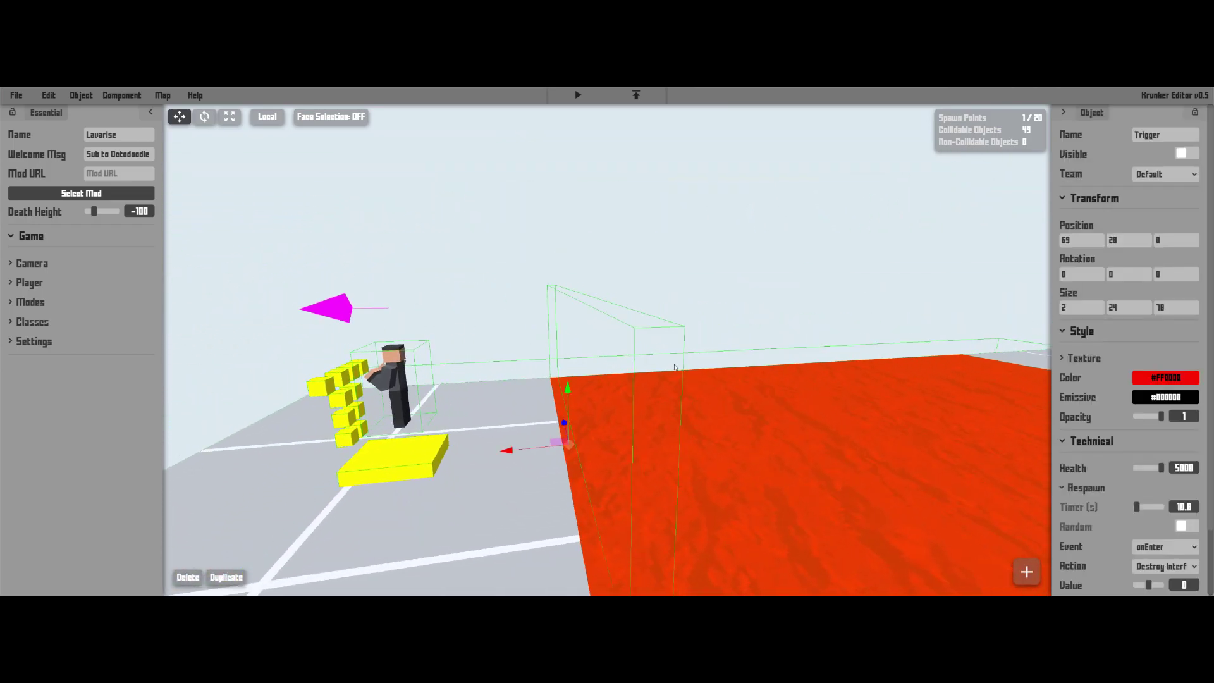
left_click(1185, 153)
left_click(1184, 154)
left_click(1184, 154)
left_click(1182, 157)
- Inspect the event, action and interface settings of the red trigger cube and the first yellow one
scroll(784, 354, "down", 5)
left_click_drag(708, 348, 697, 399)
left_click(784, 443)
scroll(745, 411, "up", 4)
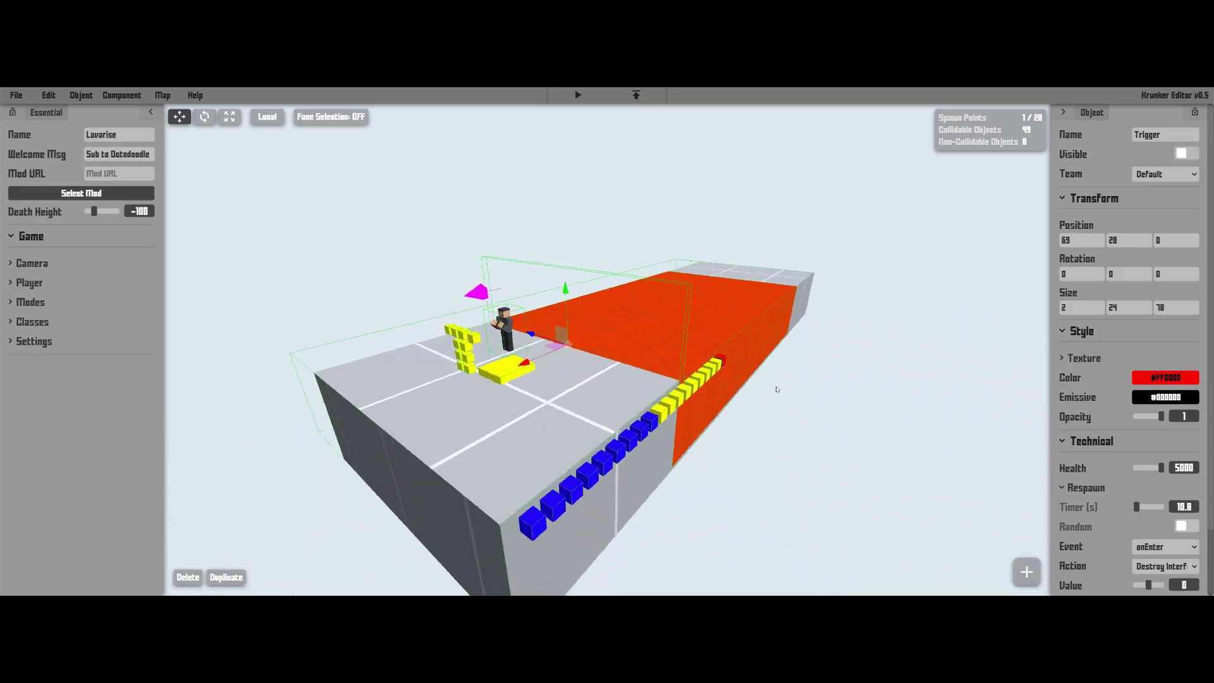
left_click(505, 228)
right_click_drag(696, 399, 664, 299)
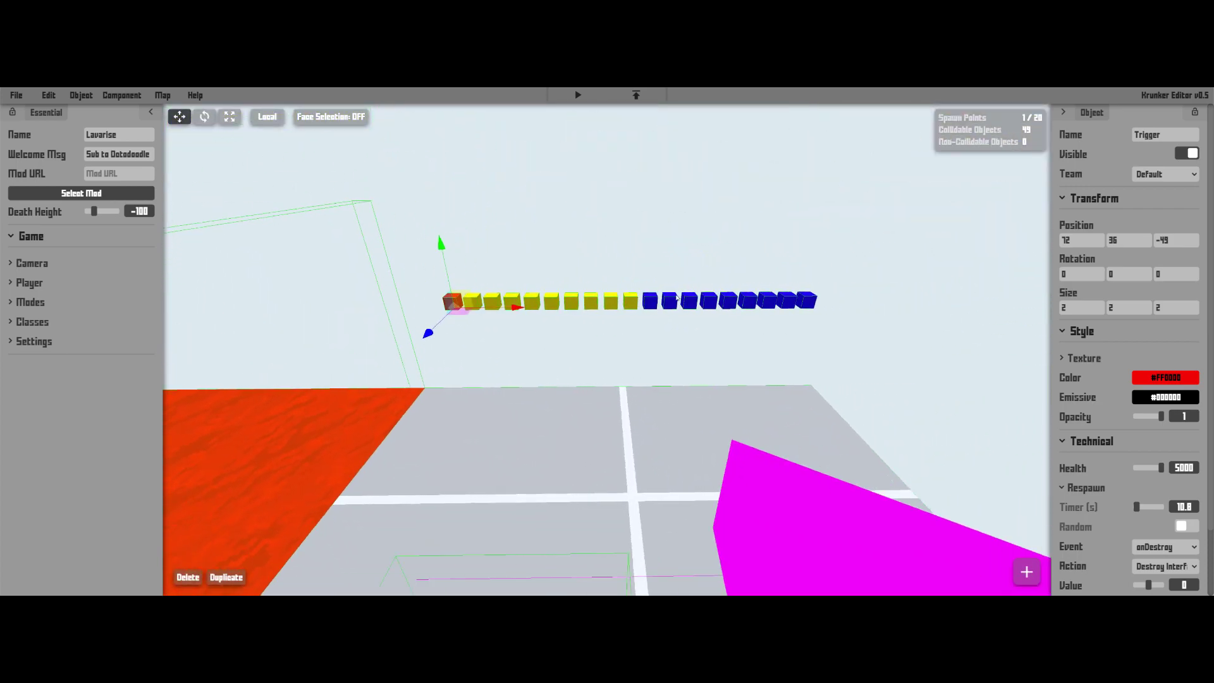
key("w")
key("a")
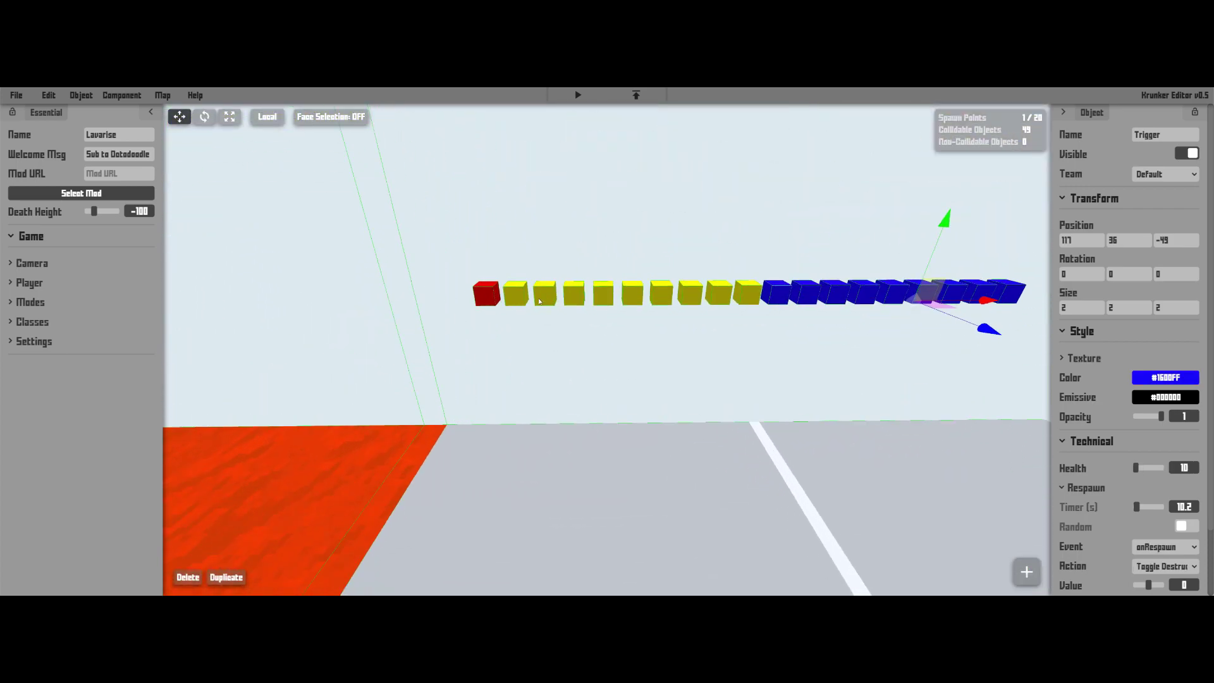
left_click(515, 296)
scroll(1139, 422, "down", 1)
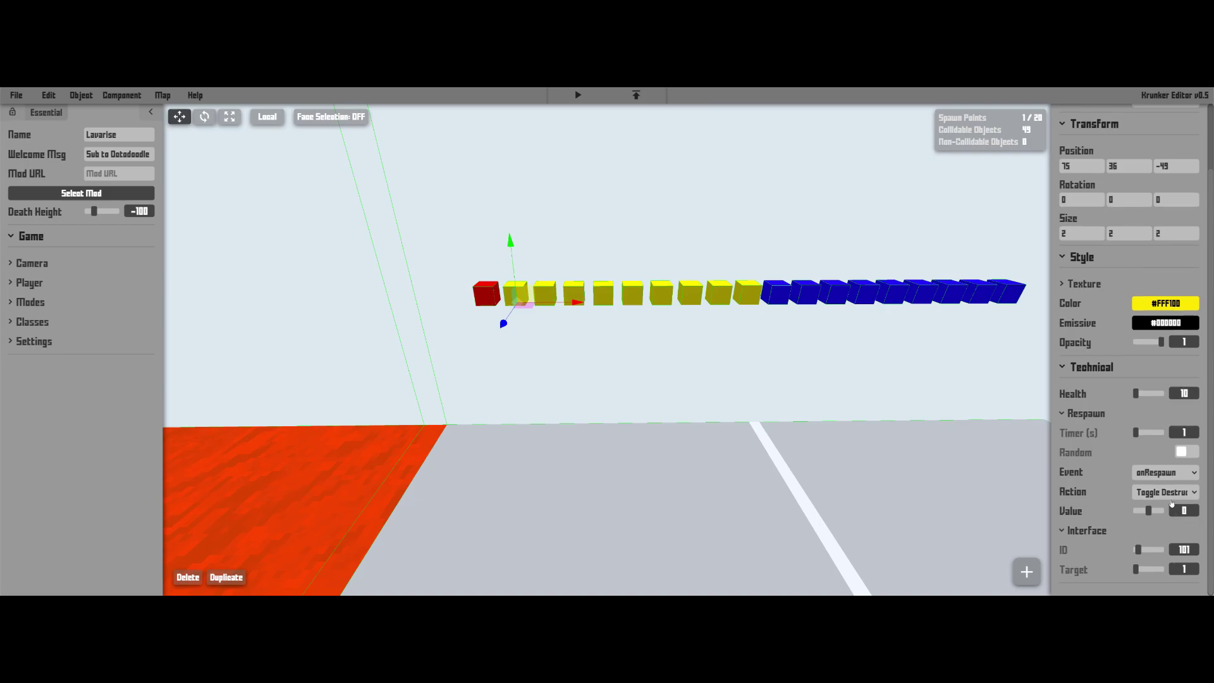
left_click(689, 382)
- Inspect the transform, style and event settings of the bottom lava layer trigger
key("d")
right_click_drag(689, 382, 469, 325)
key("d")
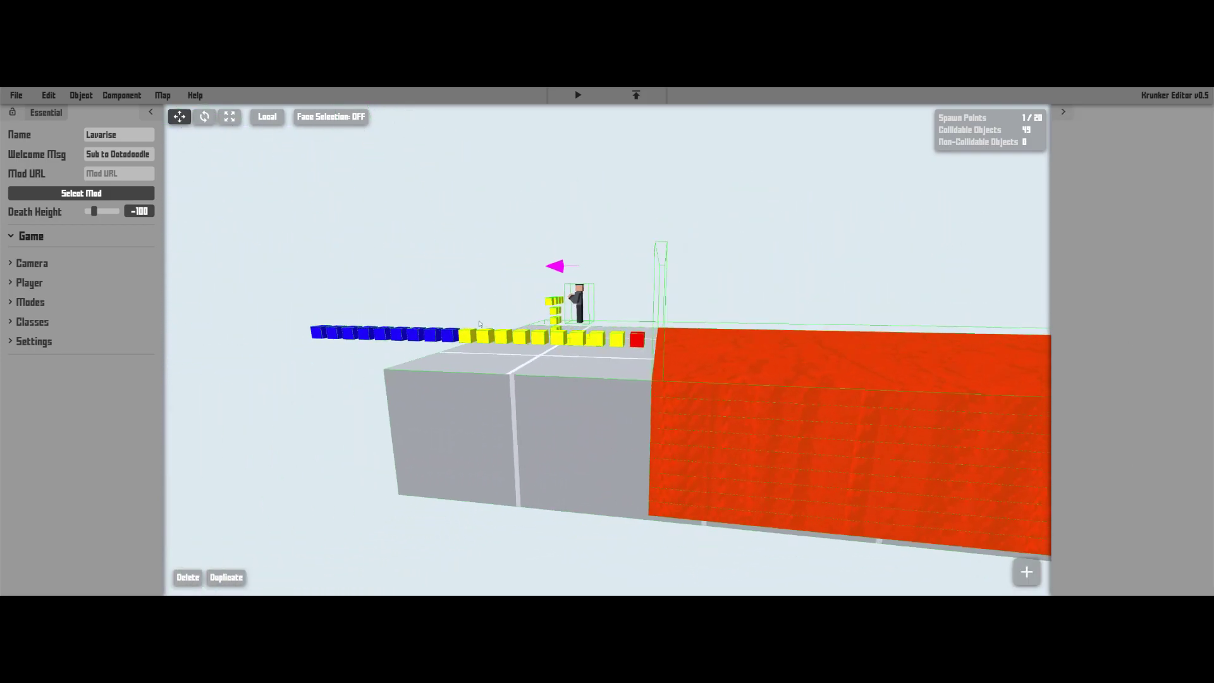
key("s")
left_click(593, 339)
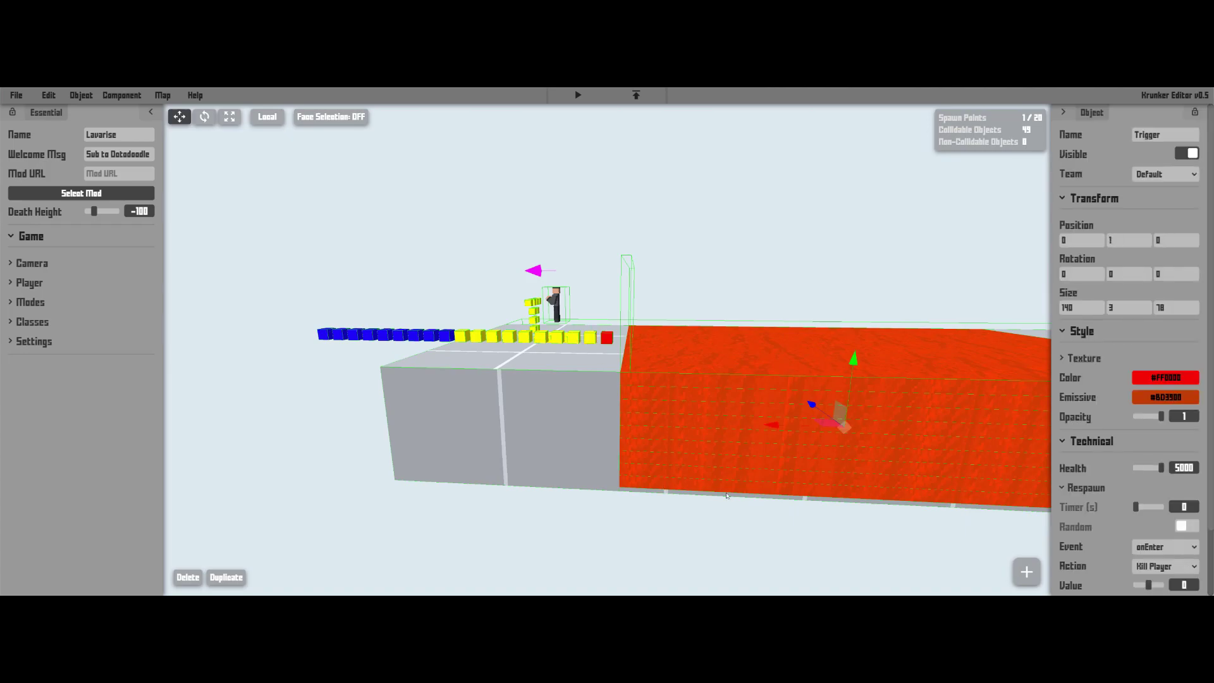
key("w")
right_click_drag(734, 491, 645, 413)
key("s")
key("s")
right_click_drag(647, 468, 638, 445)
key("w")
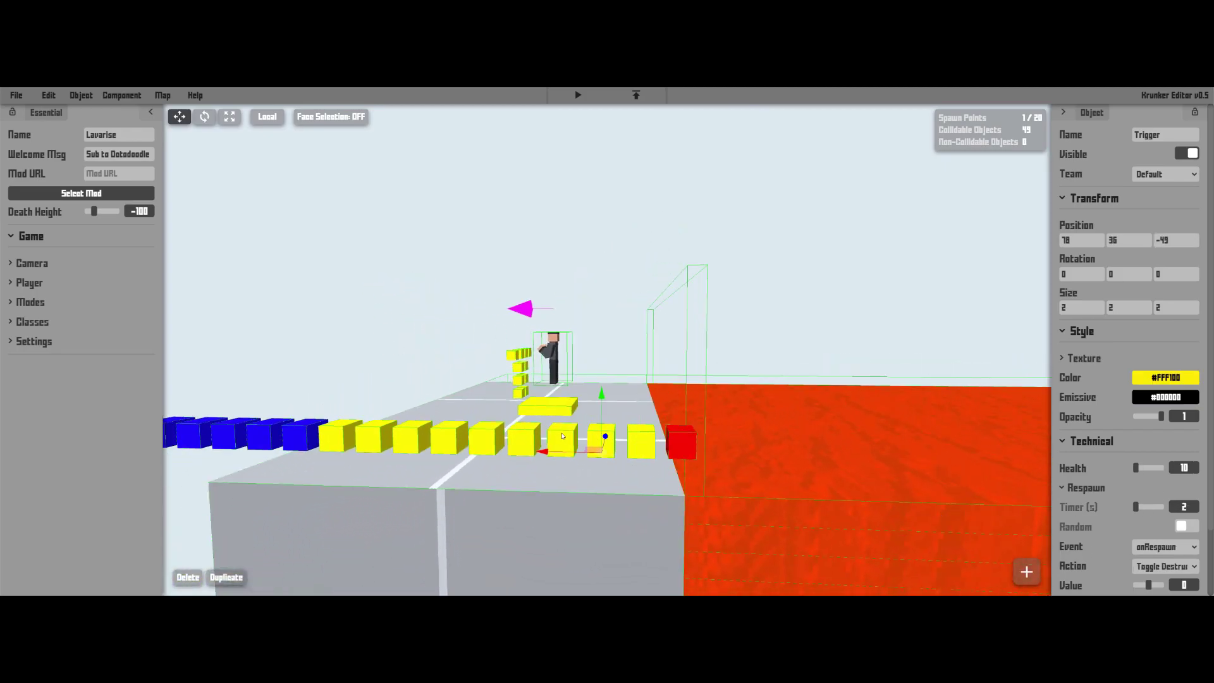
- Compare the second yellow trigger cube's settings with those of the second lava layer
key("a")
right_click_drag(578, 437, 670, 513)
left_click(607, 441)
key("s")
left_click(670, 513)
key("w")
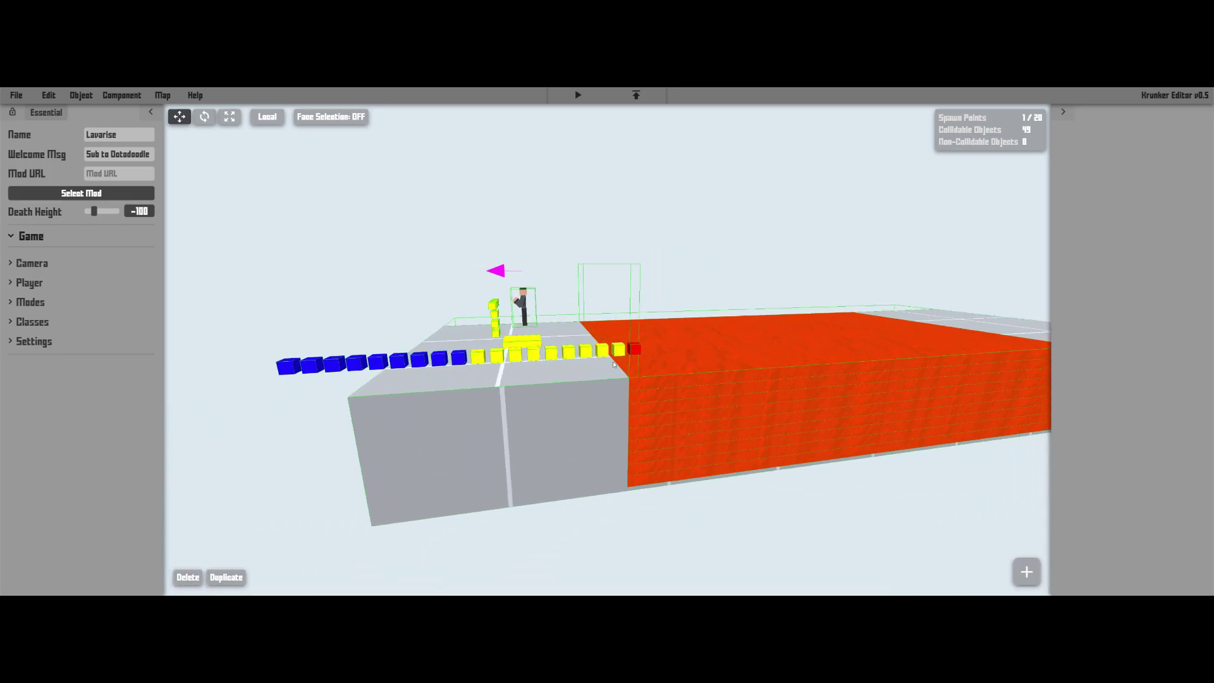
left_click(702, 469)
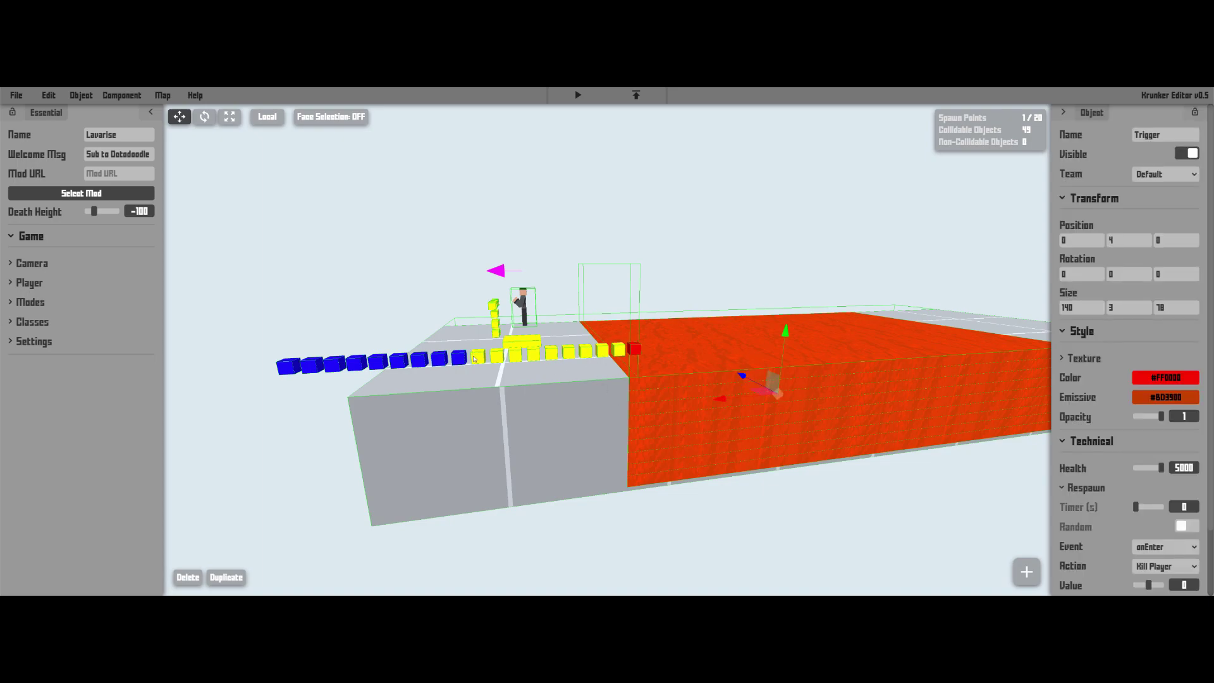
- Inspect the respawn timer and trigger action of the blue cube next to the yellow row
scroll(632, 405, "up", 3)
left_click(597, 386)
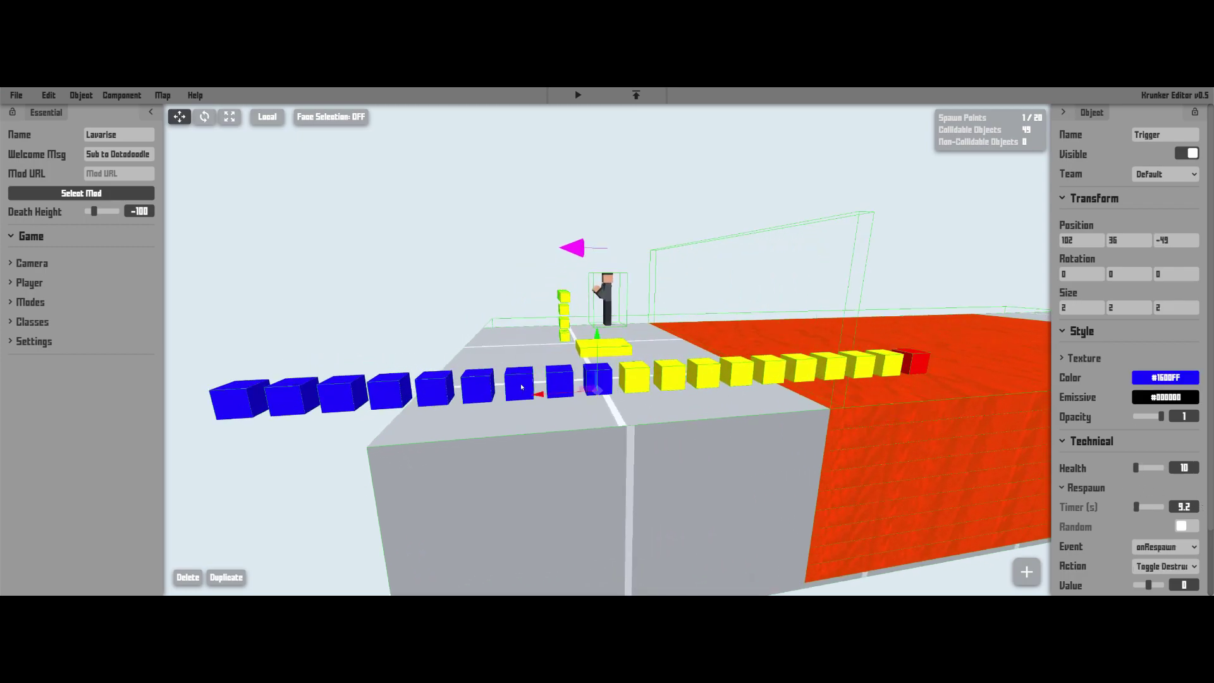
left_click(634, 378)
scroll(612, 380, "down", 10)
left_click_drag(611, 379, 677, 393)
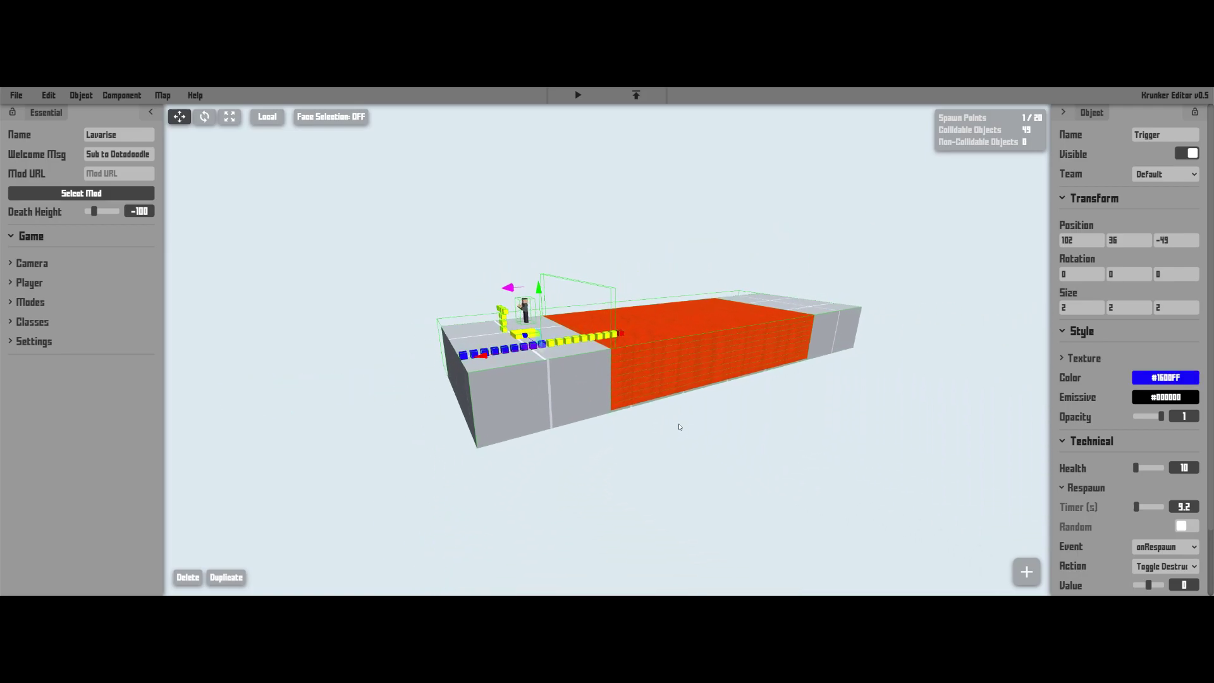
scroll(680, 423, "up", 7)
scroll(749, 422, "up", 5)
left_click_drag(828, 506, 712, 468)
scroll(713, 468, "down", 9)
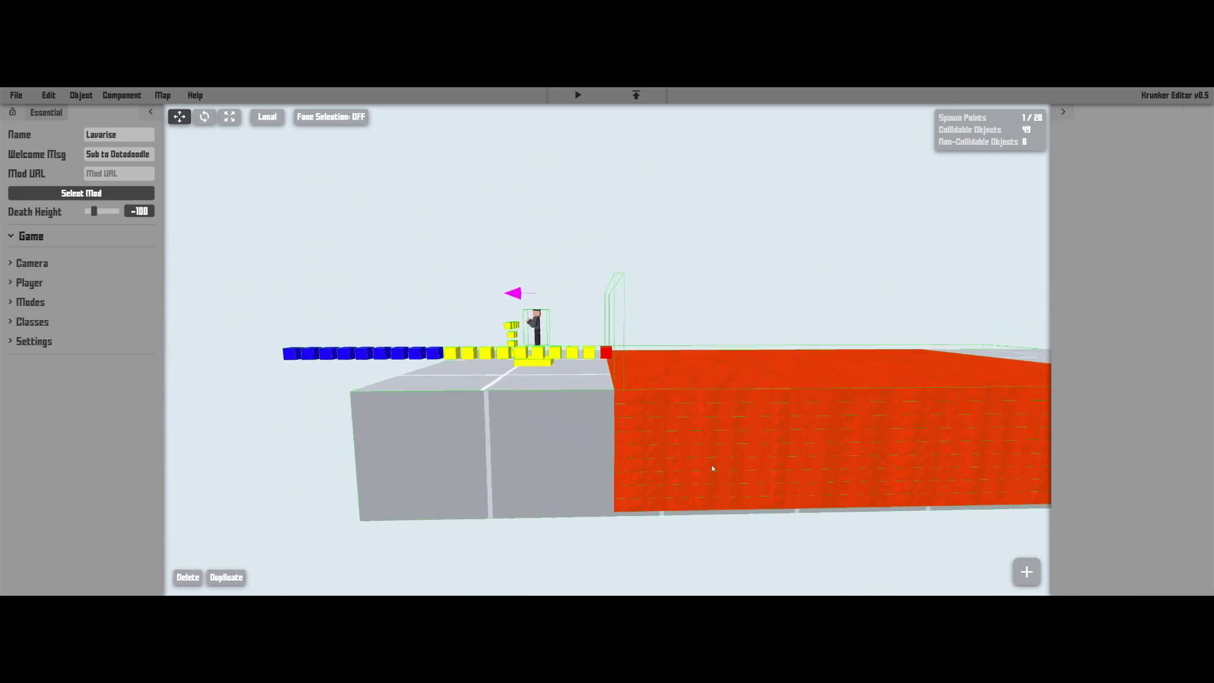
scroll(657, 404, "up", 7)
scroll(626, 373, "up", 4)
left_click_drag(620, 371, 728, 402)
scroll(729, 401, "down", 8)
scroll(729, 401, "down", 4)
scroll(664, 457, "up", 8)
left_click_drag(663, 458, 774, 449)
mouse_move(602, 443)
left_mouse_down()
mouse_move(622, 409)
mouse_move(664, 409)
mouse_move(623, 441)
mouse_move(599, 422)
left_mouse_up()
scroll(664, 409, "up", 5)
scroll(624, 441, "down", 8)
scroll(626, 386, "down", 8)
- Duplicate both grey end platforms and place the copies beside the original map
left_click_drag(632, 377, 533, 479)
scroll(727, 373, "up", 8)
left_click(626, 415)
key("w")
left_click(659, 379)
key("s")
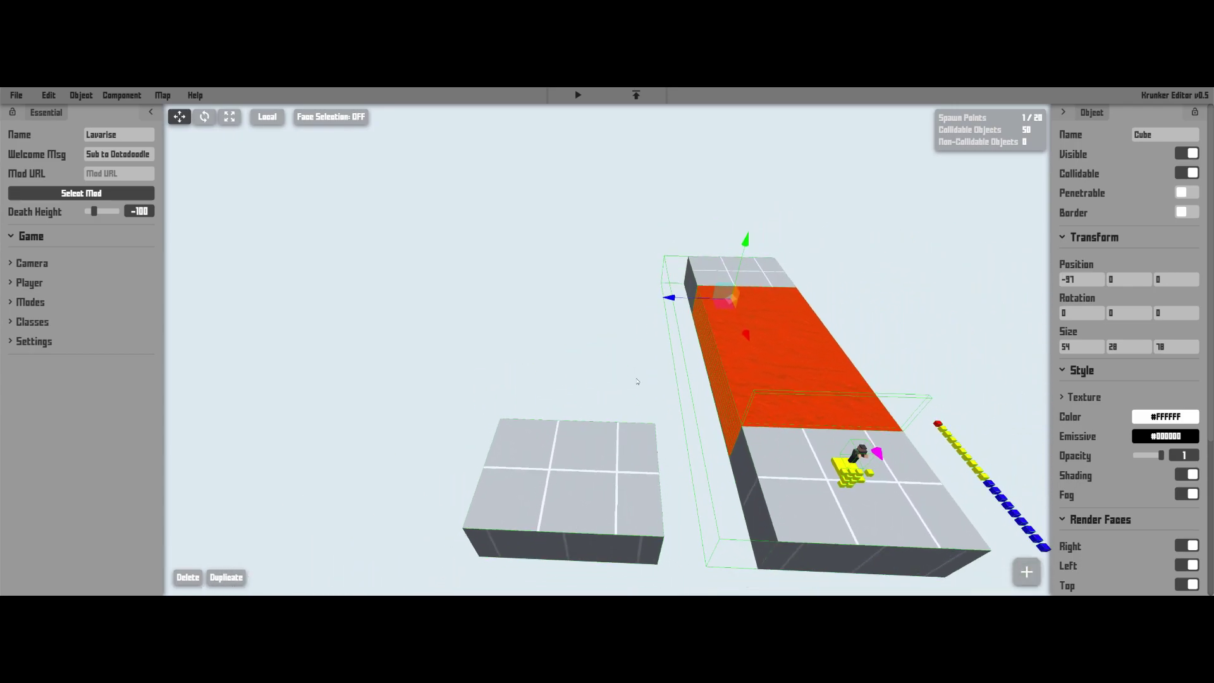
left_click_drag(559, 380, 773, 392)
- Add a Trigger object between the two copied platforms and stretch it lengthwise across the gap
left_click(82, 96)
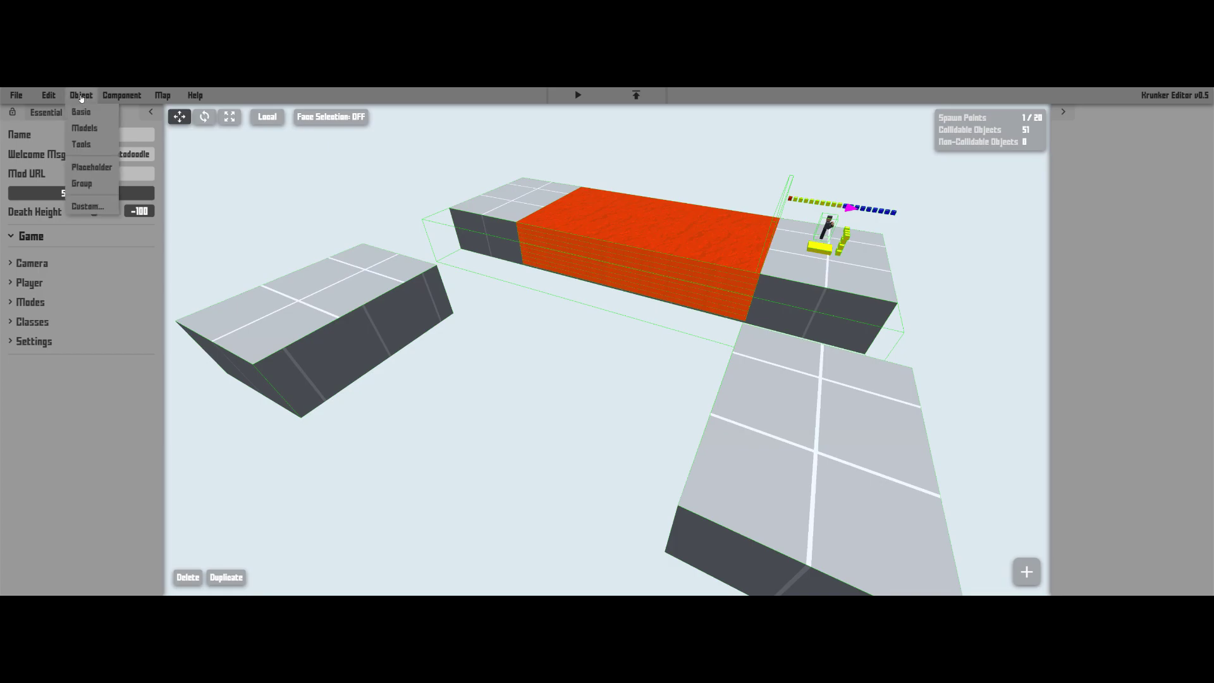
mouse_move(88, 141)
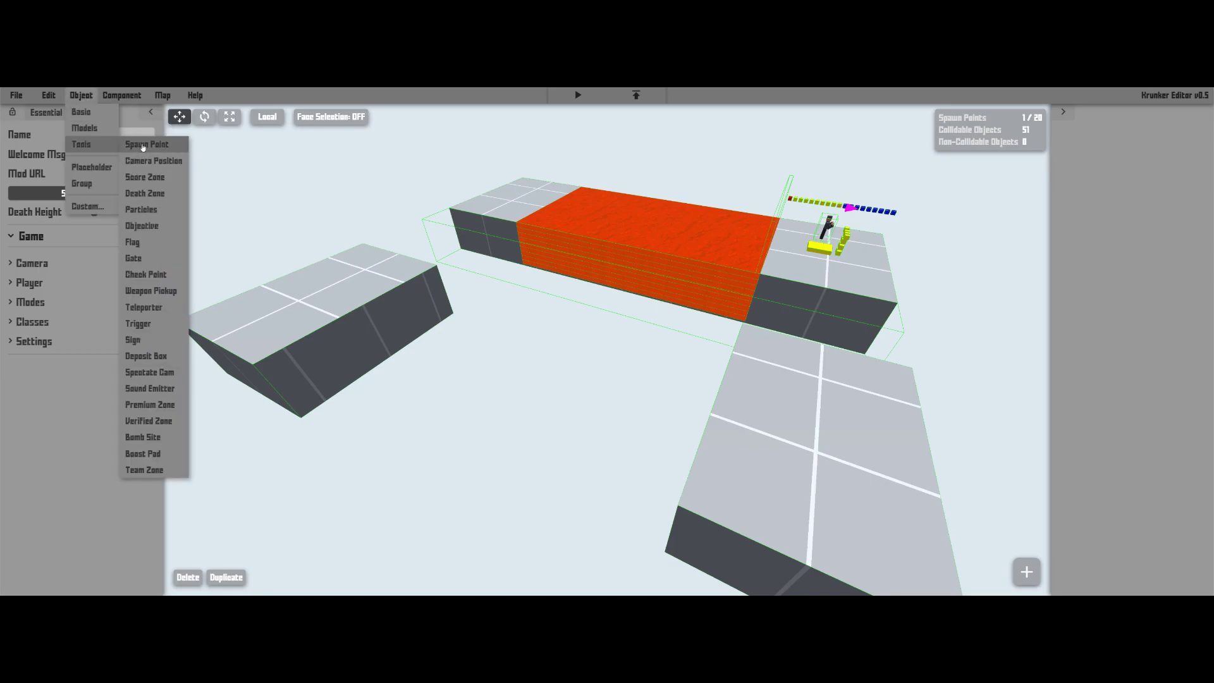
left_click(138, 324)
left_click_drag(483, 461, 595, 436)
key("r")
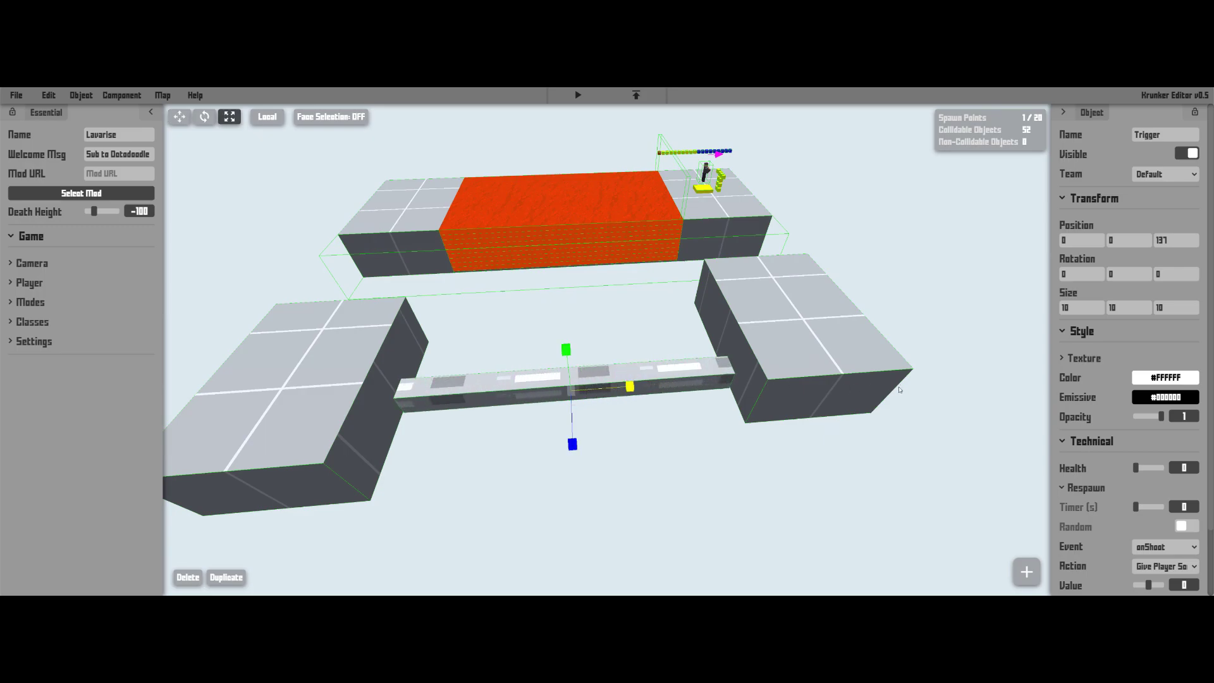
- Scale the new trigger to 140 × 3 × 78 and position it at 0, 1, 139 between the platforms
left_click_drag(889, 392, 622, 326)
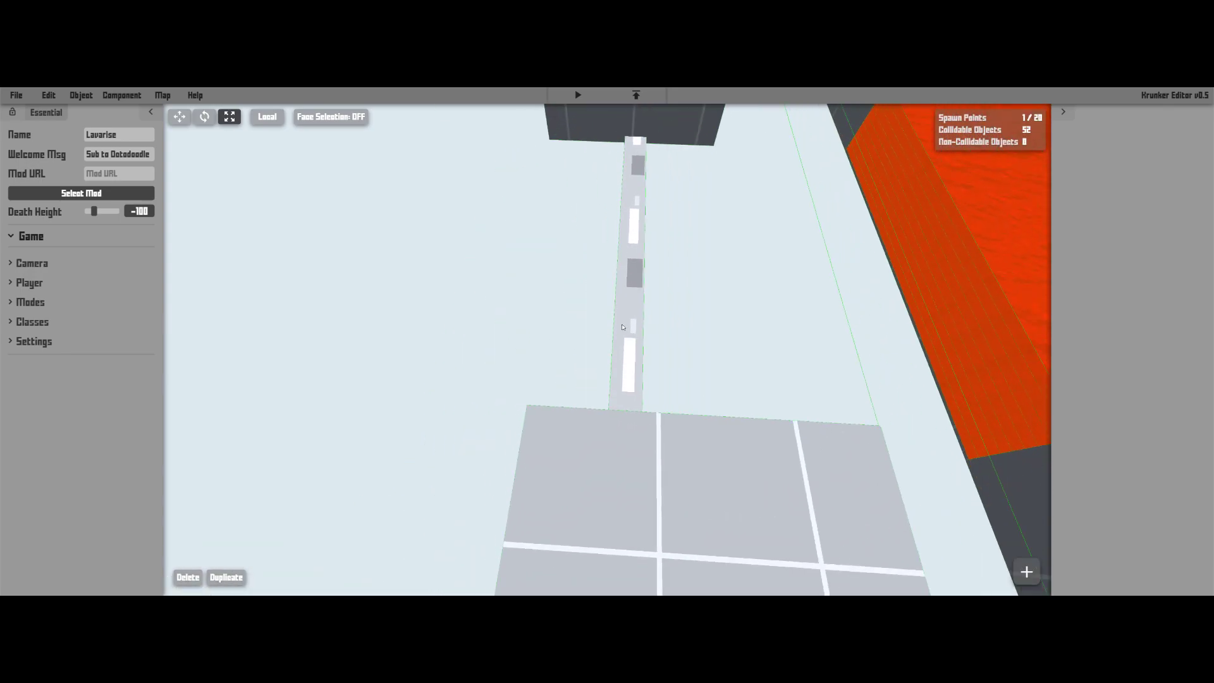
left_click(622, 327)
left_click_drag(580, 258, 407, 260)
left_click_drag(408, 260, 424, 261)
left_click_drag(636, 316, 615, 316)
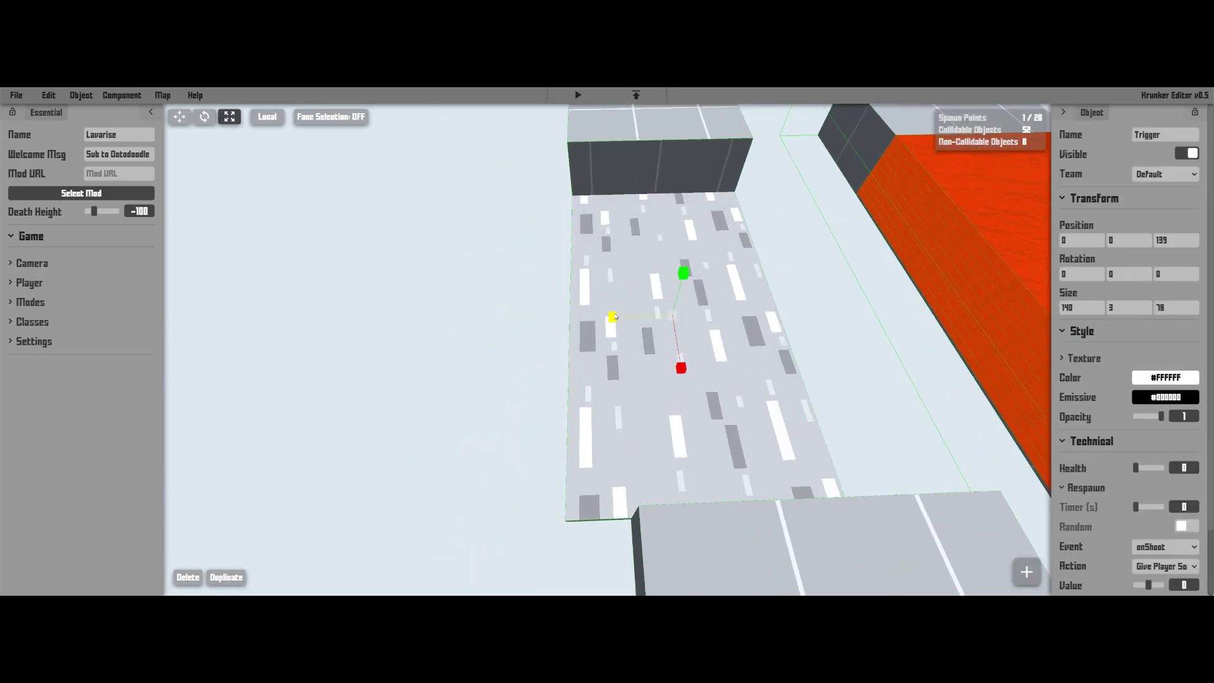
key("w")
left_click(733, 537)
left_click_drag(733, 537, 658, 512)
left_click_drag(986, 455, 725, 314)
left_click(725, 319)
left_click_drag(727, 367, 685, 374)
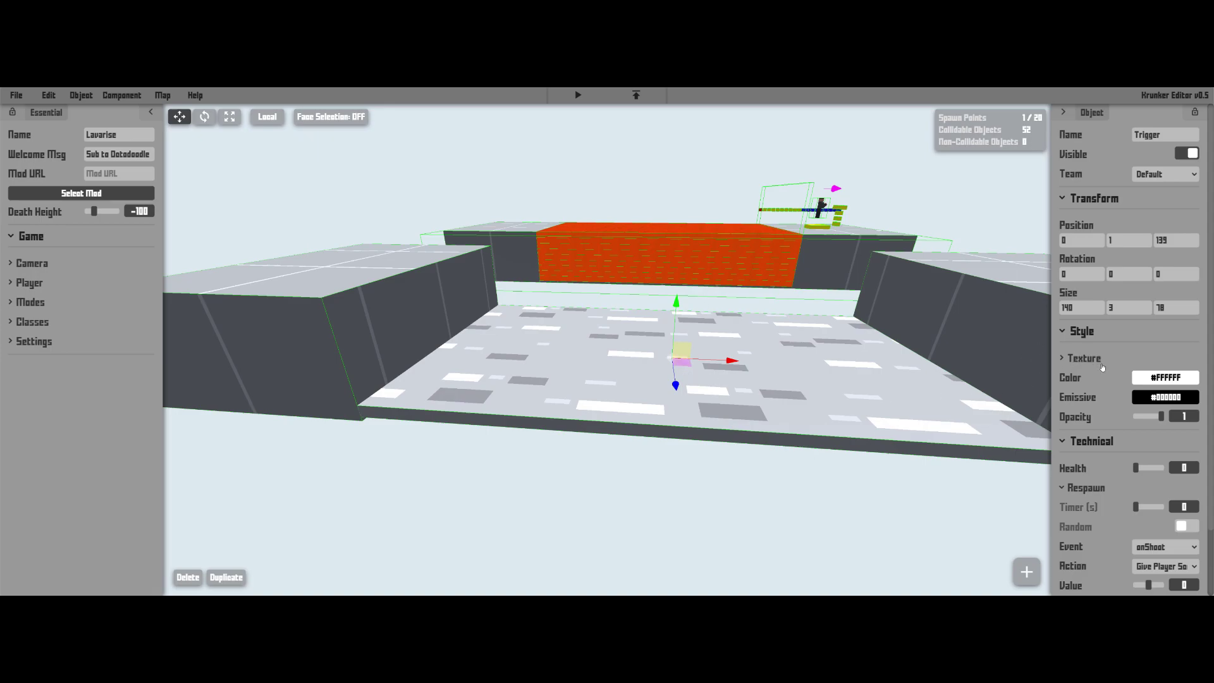
- Give the flat trigger the Liquid texture, colour #FF2020 and a dark orange emissive colour
left_click(1093, 359)
left_click(1171, 379)
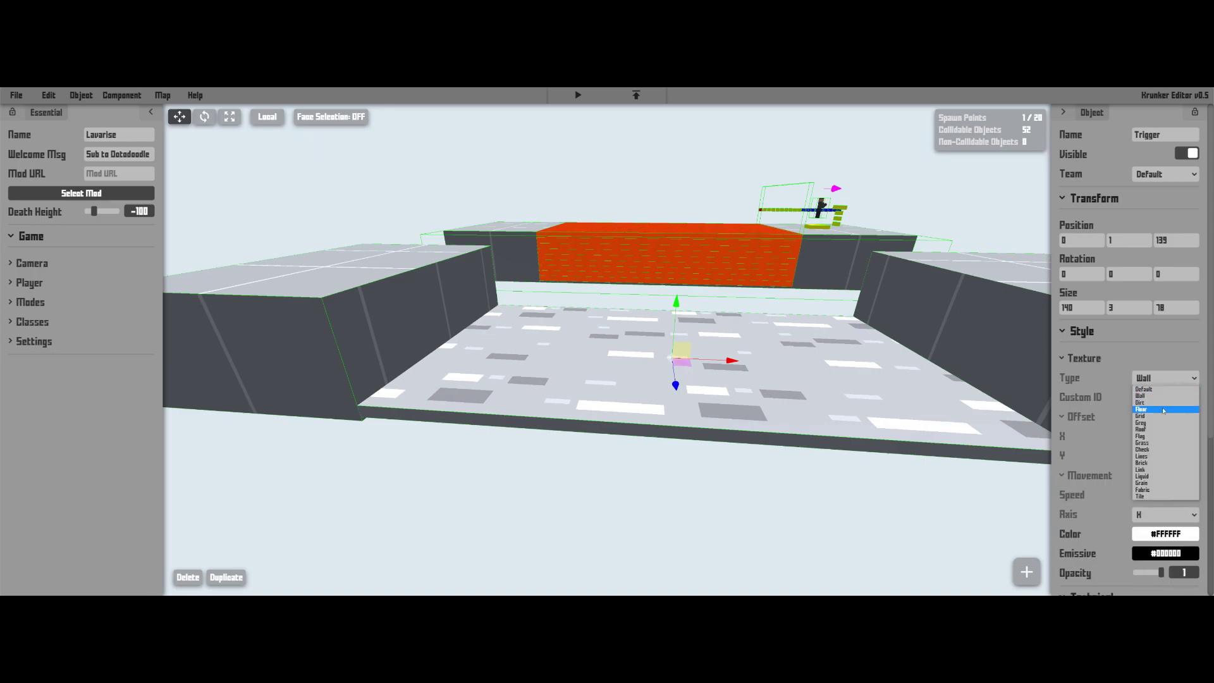
left_click(1142, 476)
mouse_move(1122, 376)
left_mouse_down()
mouse_move(1160, 364)
mouse_move(1123, 370)
left_mouse_up()
left_click(1156, 397)
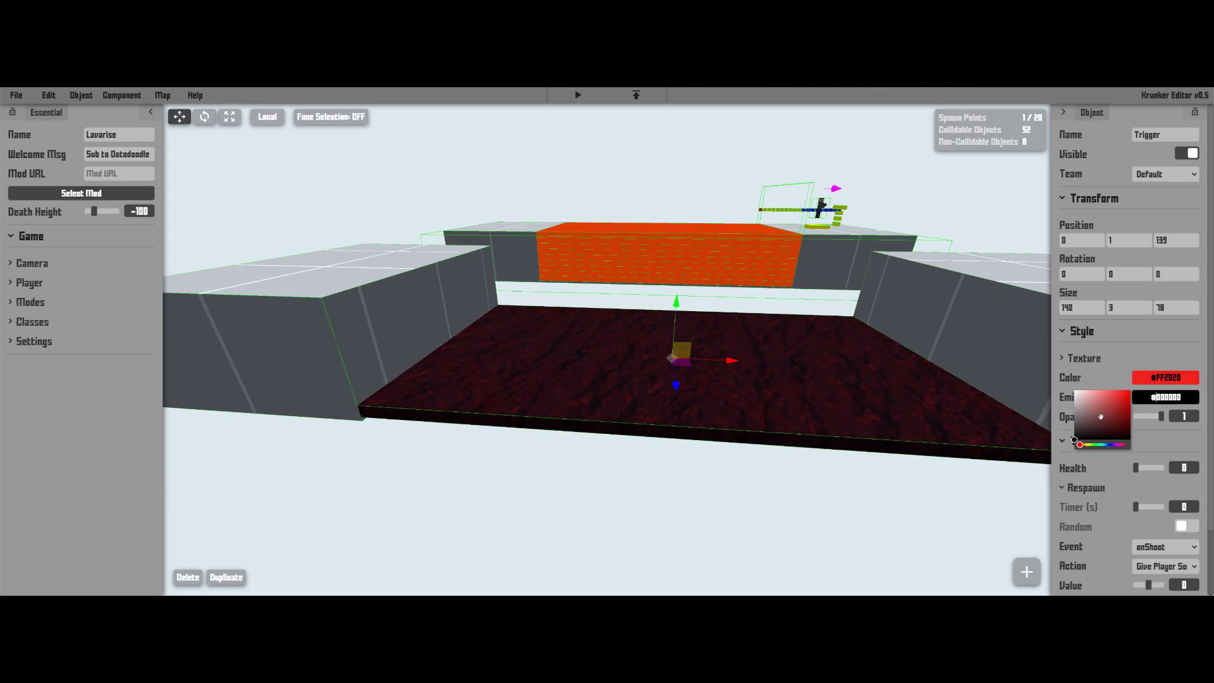
left_click_drag(1085, 432, 1131, 401)
left_click(1079, 444)
left_click(811, 502)
- Duplicate a platform cube, widen it to 132 between the platforms and lower it beneath the lava trigger
left_click_drag(811, 503, 789, 444)
left_click(455, 371)
key("ctrl+d")
left_click_drag(460, 373, 772, 361)
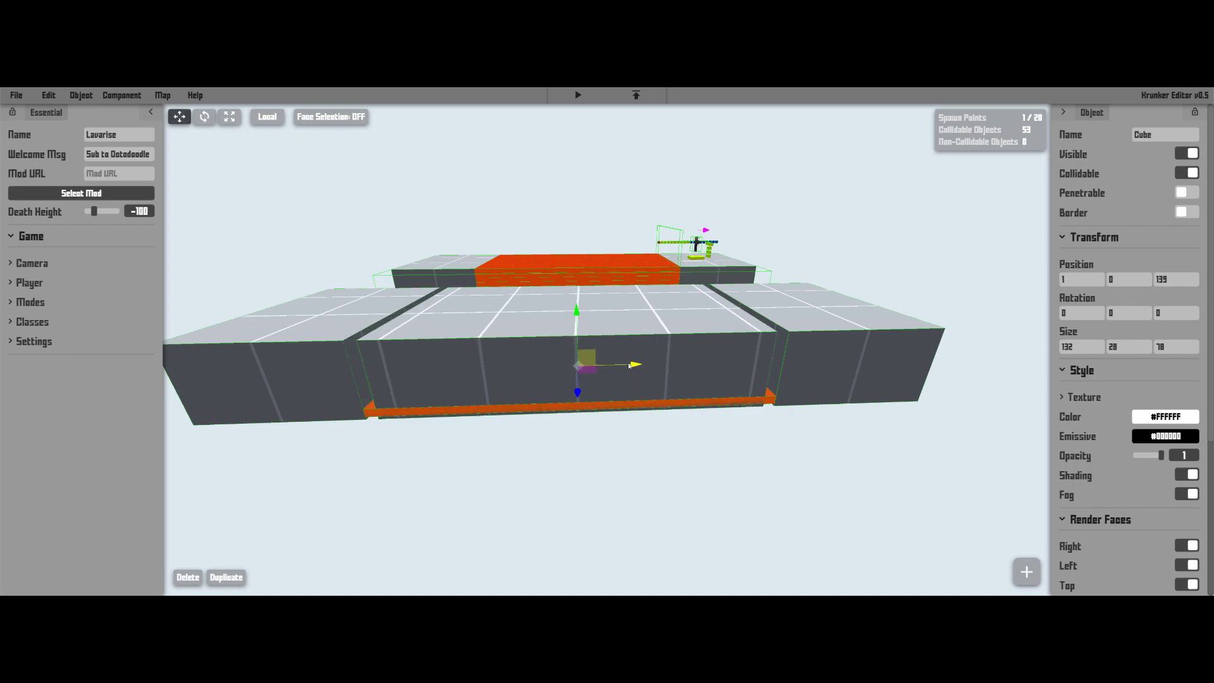
left_click_drag(576, 312, 555, 449)
left_click(552, 460)
- Set the lava trigger's event to onEnter, its action to Kill Player and its interface ID to 1
scroll(620, 420, "up", 5)
left_click_drag(620, 419, 610, 415)
left_click(608, 415)
scroll(1144, 555, "down", 2)
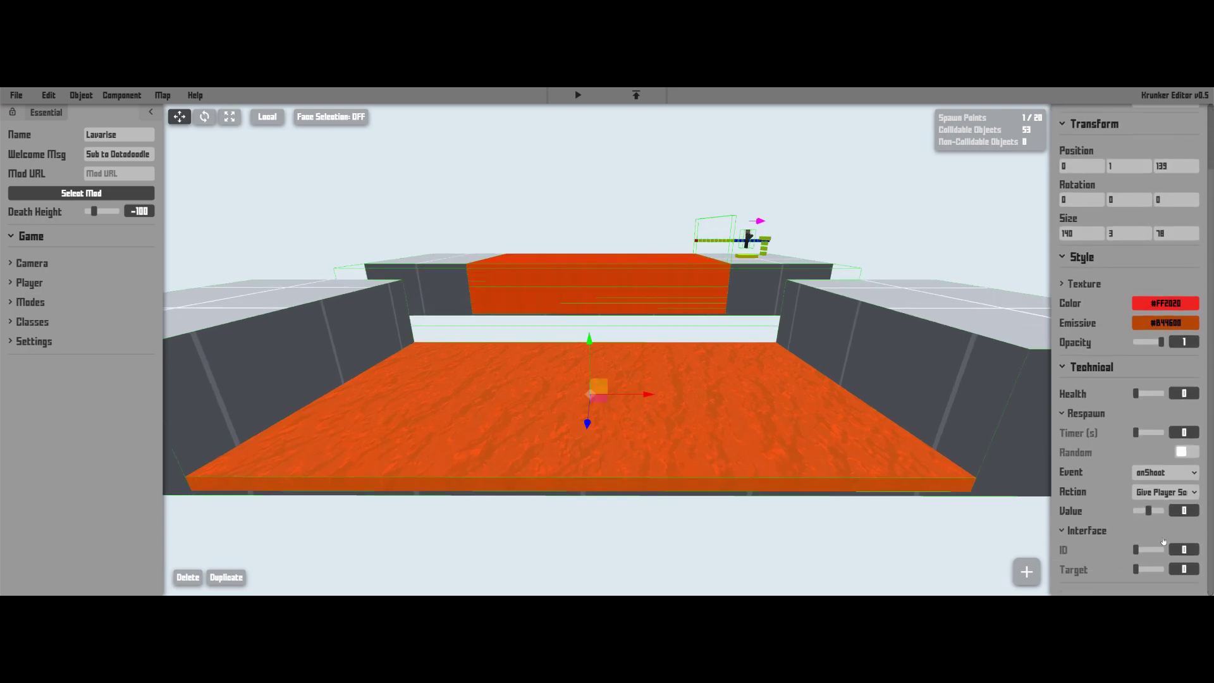
scroll(1027, 415, "down", 1)
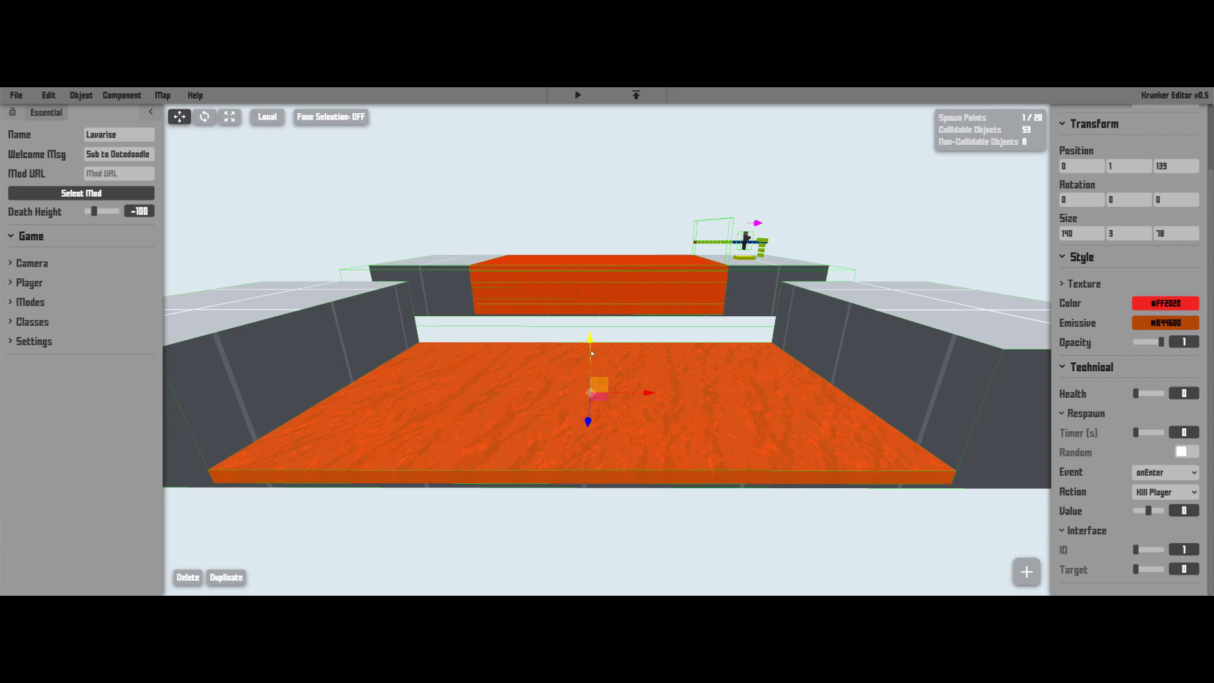
- Stack copies of the lava trigger every 3 units up to height 25, numbering their interface IDs consecutively from 2
left_click_drag(591, 353, 590, 334)
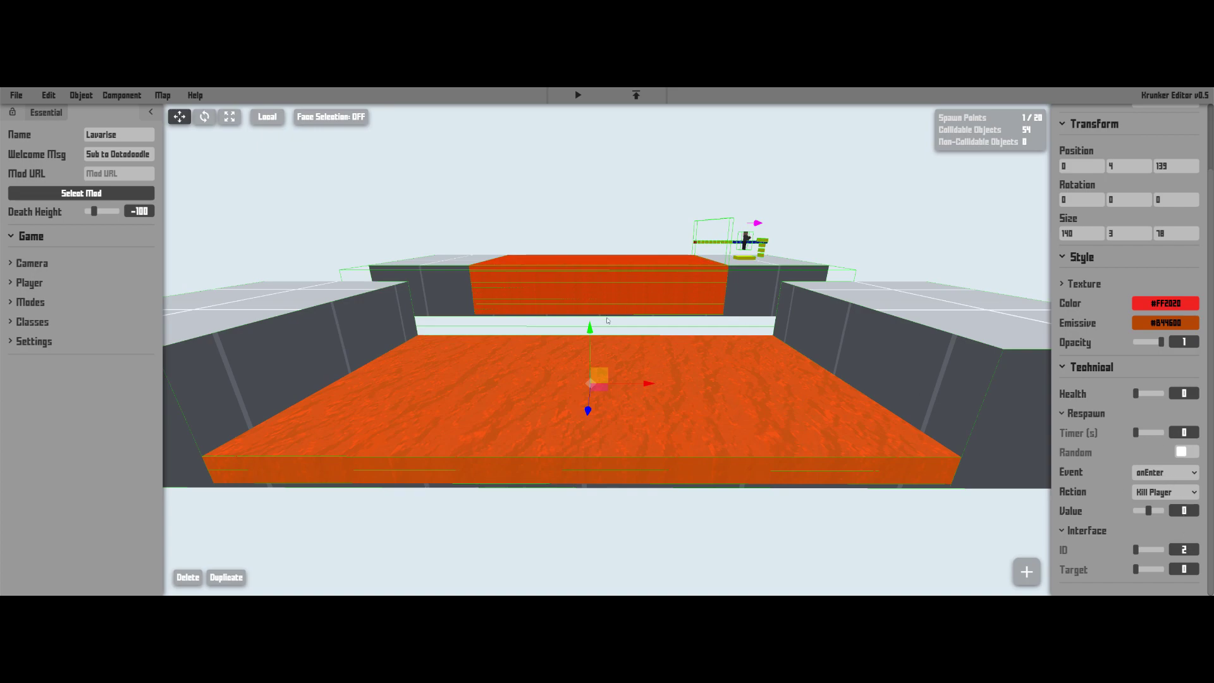
left_click_drag(588, 339, 586, 328)
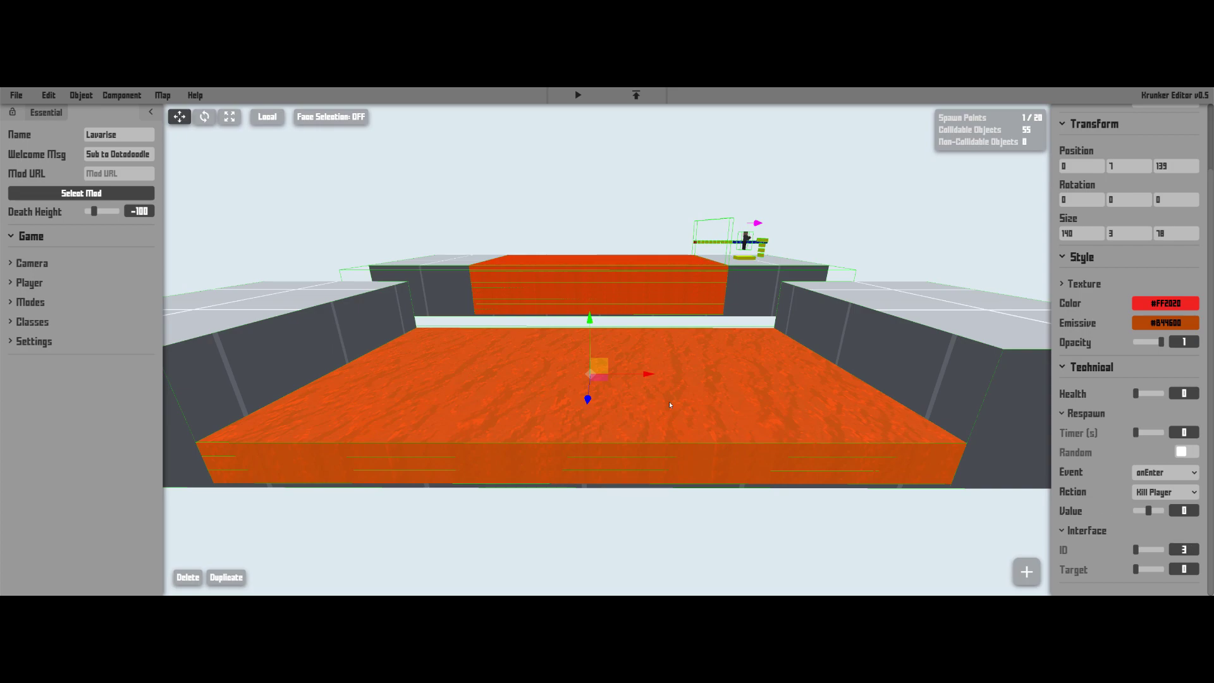
left_click_drag(590, 330, 588, 318)
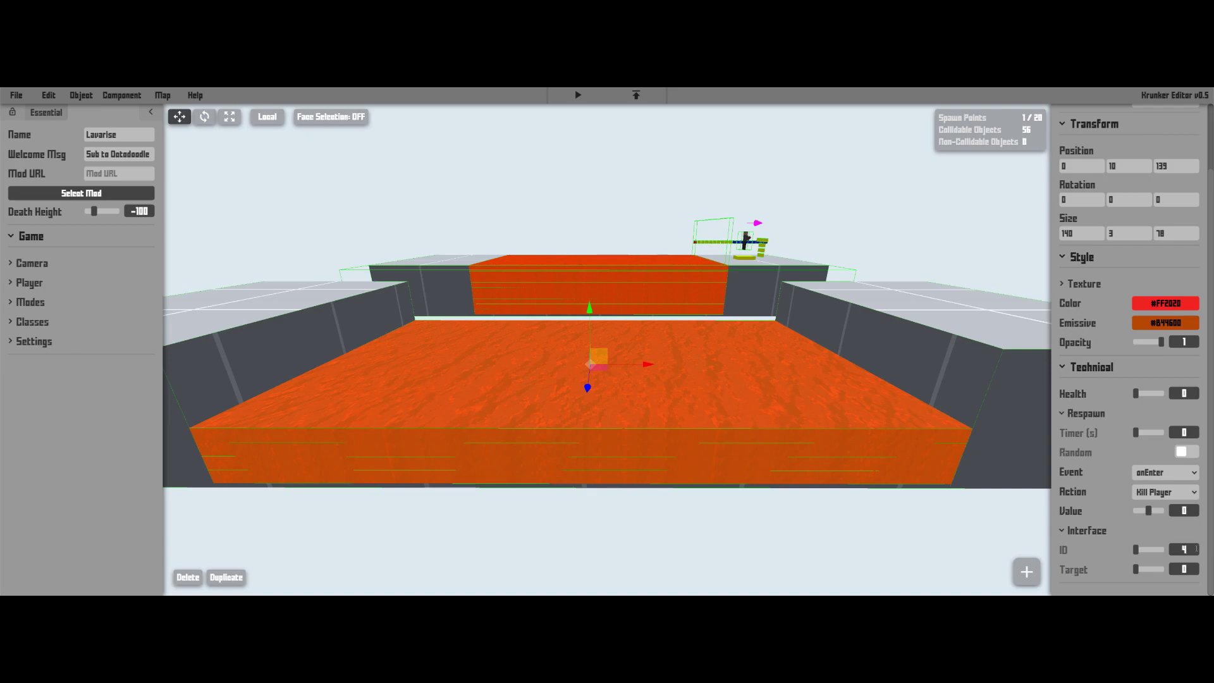
left_click_drag(589, 308, 589, 265)
key("Page_Up")
left_click_drag(783, 430, 686, 460)
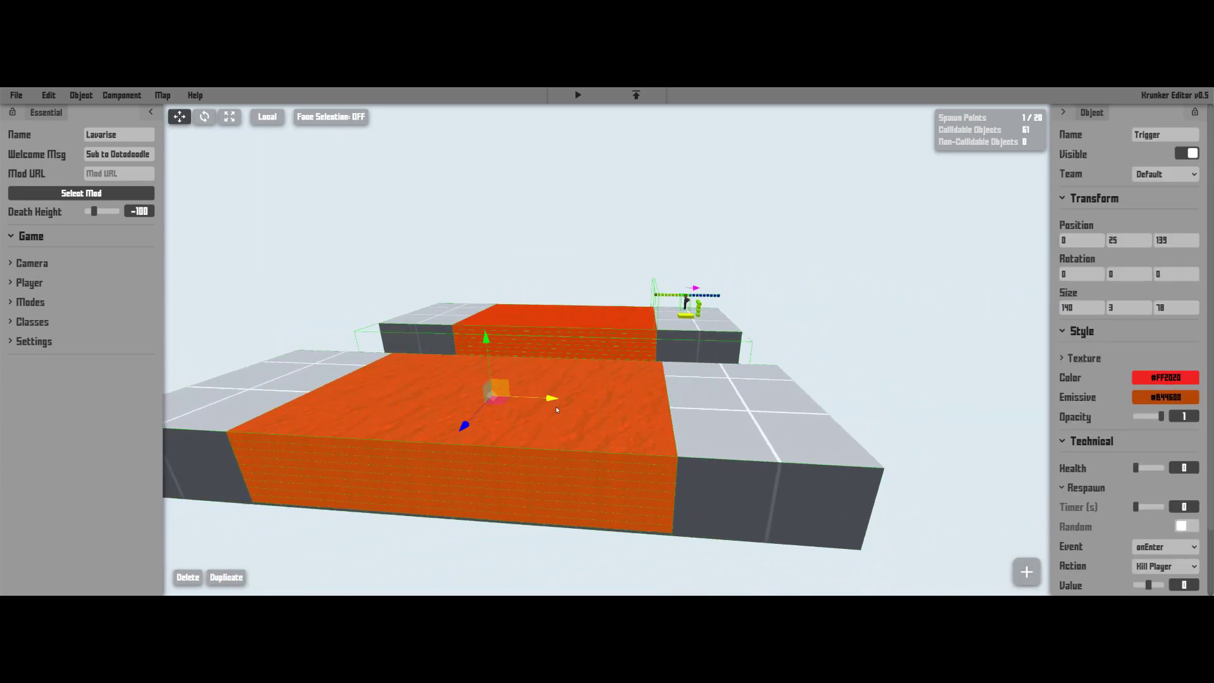
- Duplicate the top lava layer and reshape it into a 2 × 33 × 78 upright wall at 69, 28, 139
right_click_drag(560, 429, 512, 407)
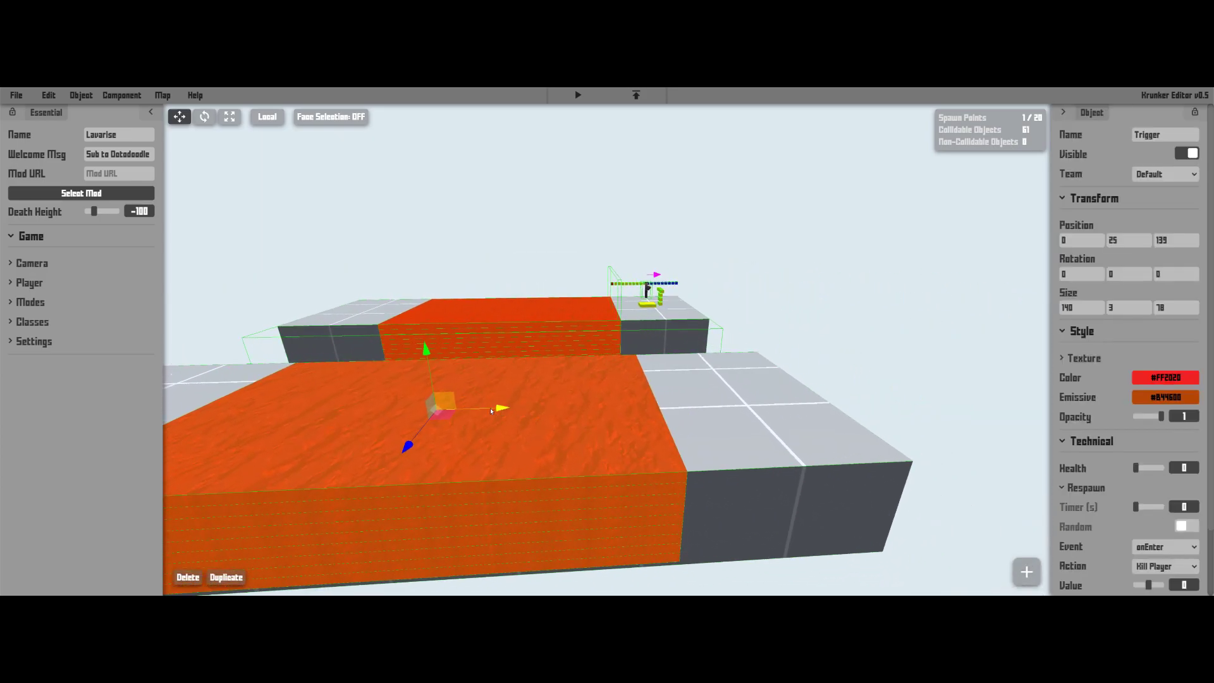
left_click_drag(495, 410, 715, 405)
right_click_drag(714, 405, 628, 411)
key("3")
left_click_drag(627, 411, 567, 369)
key("1")
key("3")
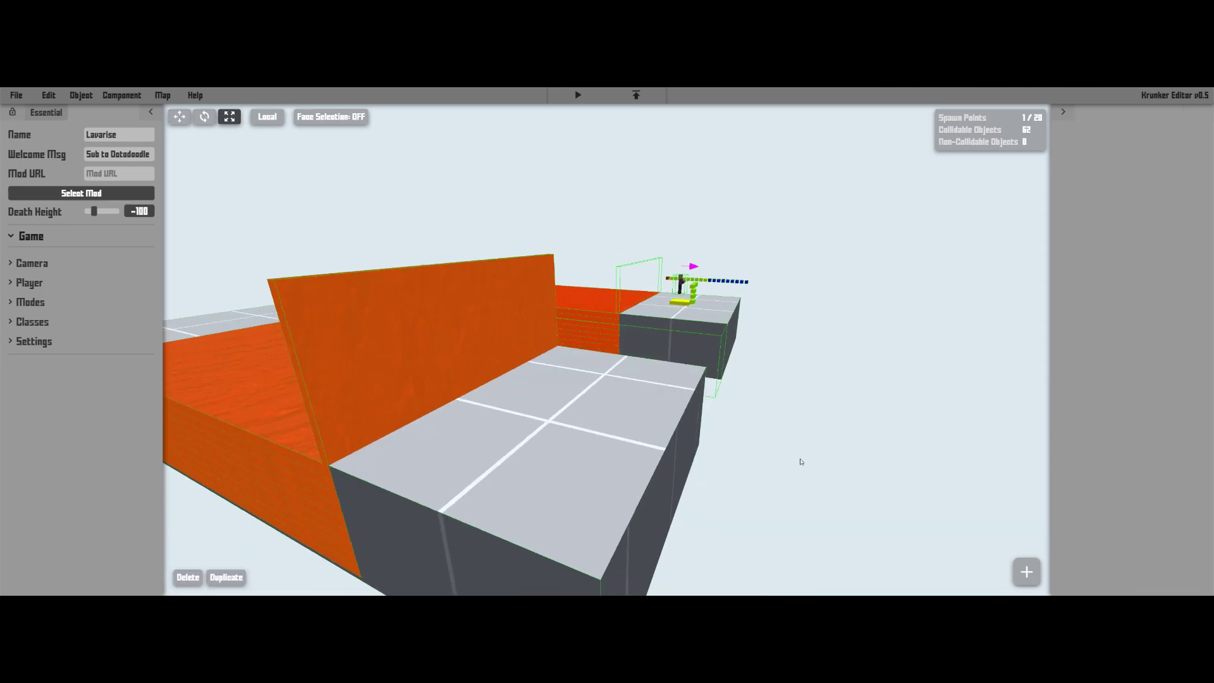
- Make the upright wall trigger invisible, with action Destroy Interface, interface ID 100 and target 101
key("w")
right_click_drag(800, 462, 703, 408)
key("a")
right_click_drag(514, 327, 534, 360)
left_click(534, 360)
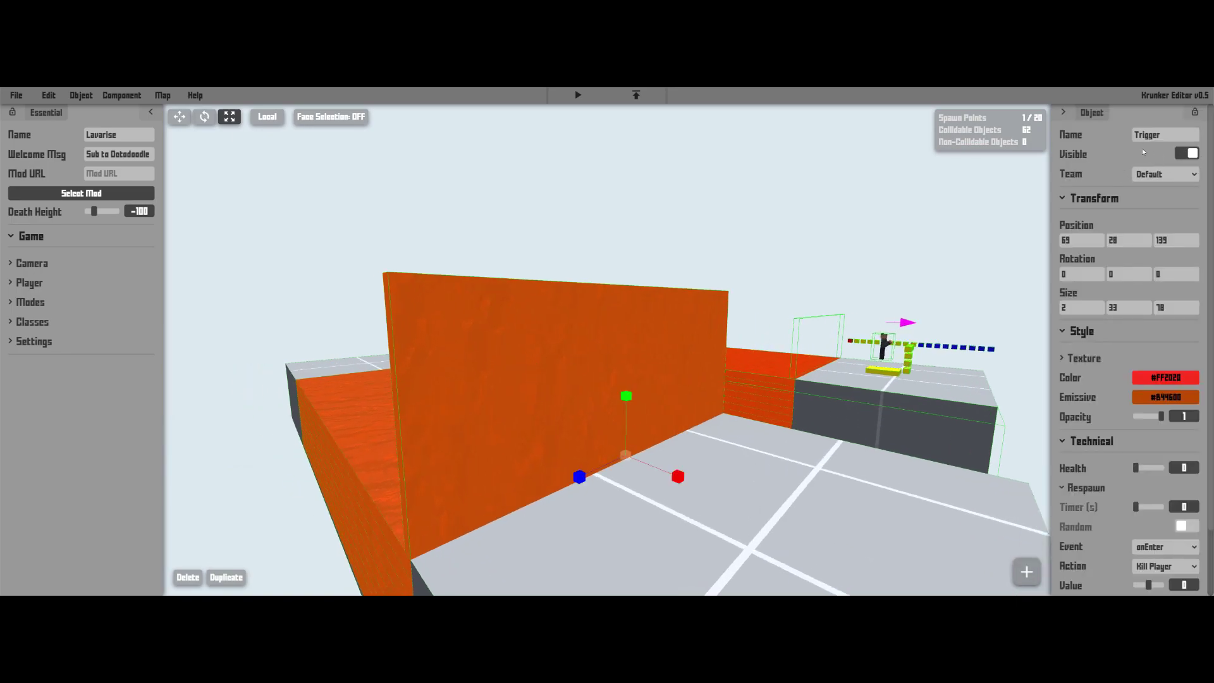
left_click(1187, 153)
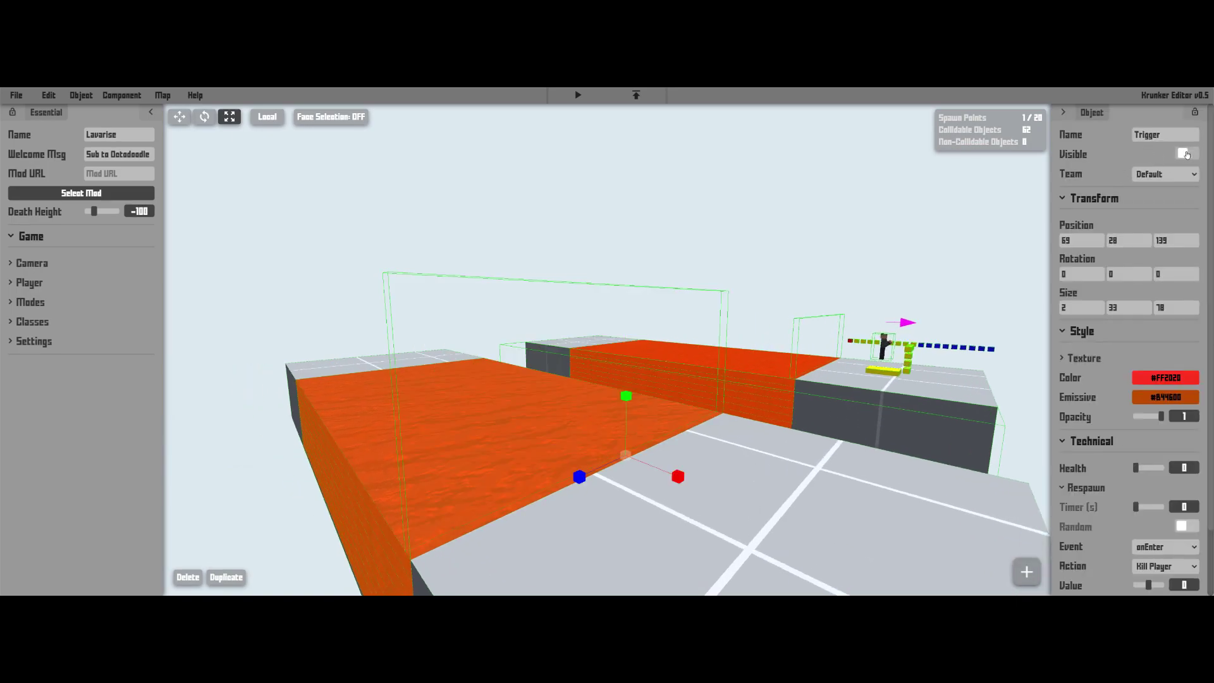
scroll(1147, 498, "down", 2)
left_click(1147, 493)
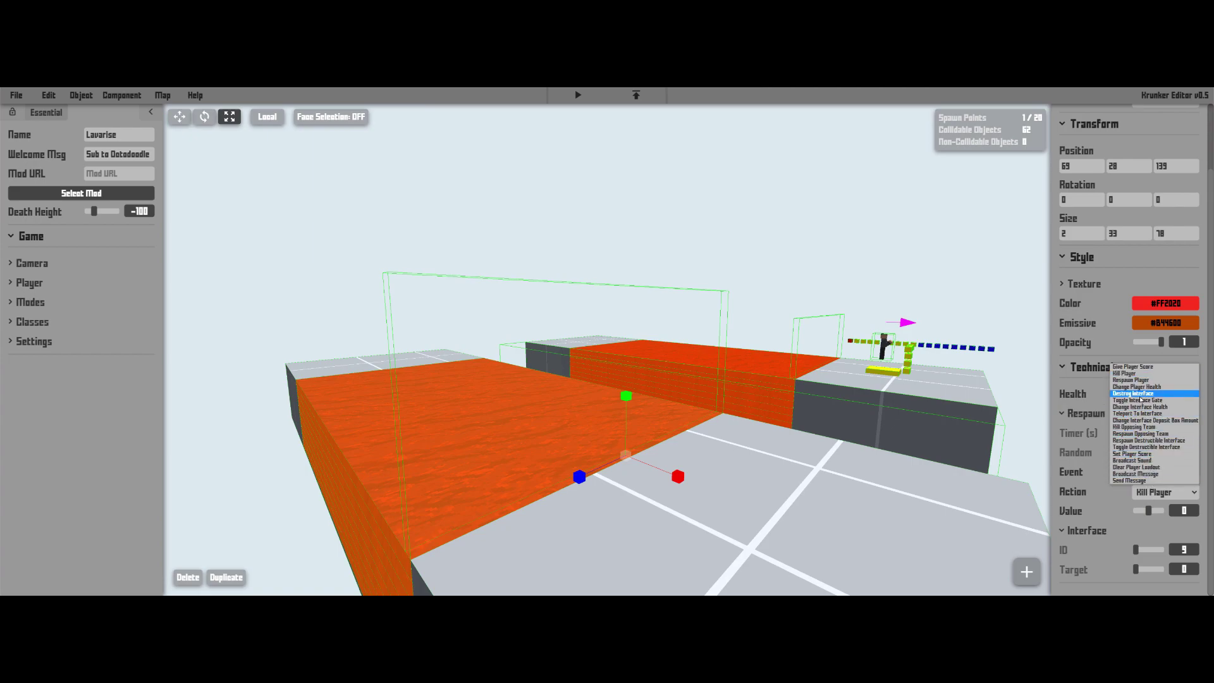
left_click(1140, 394)
key("BackSpace")
type("100")
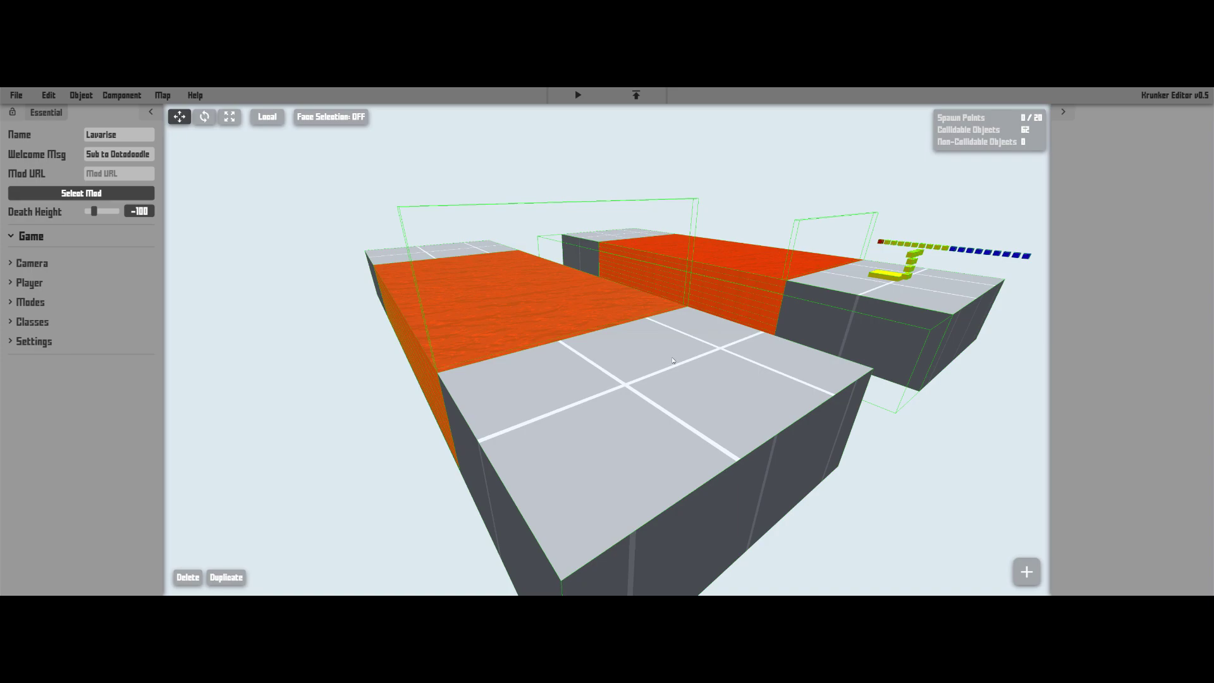
- Add a spawn point and place it on the near platform behind the invisible wall trigger
left_click_drag(660, 409, 774, 379)
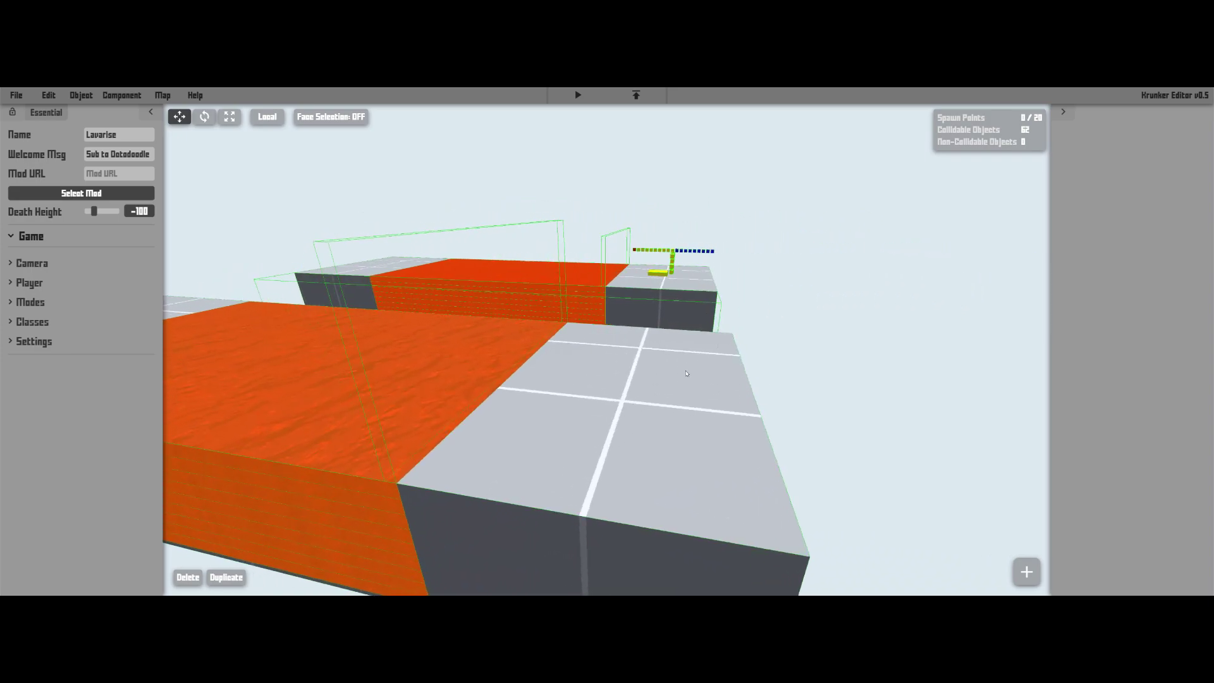
left_click_drag(680, 379, 654, 381)
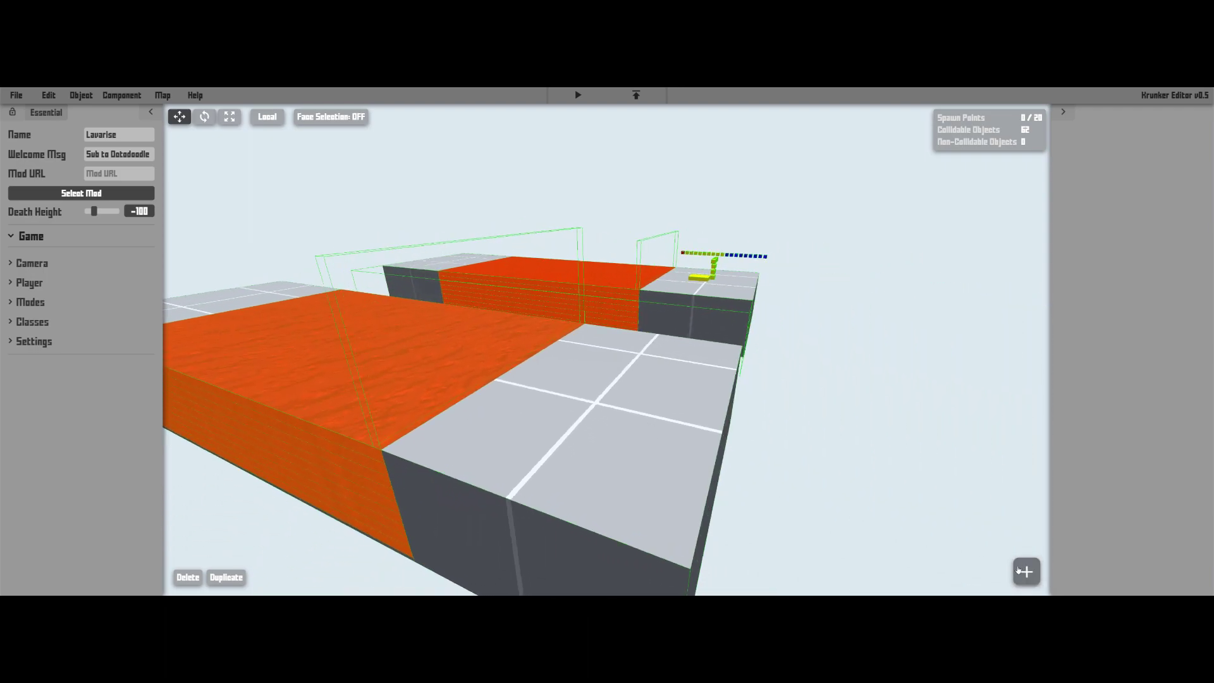
left_click(1025, 572)
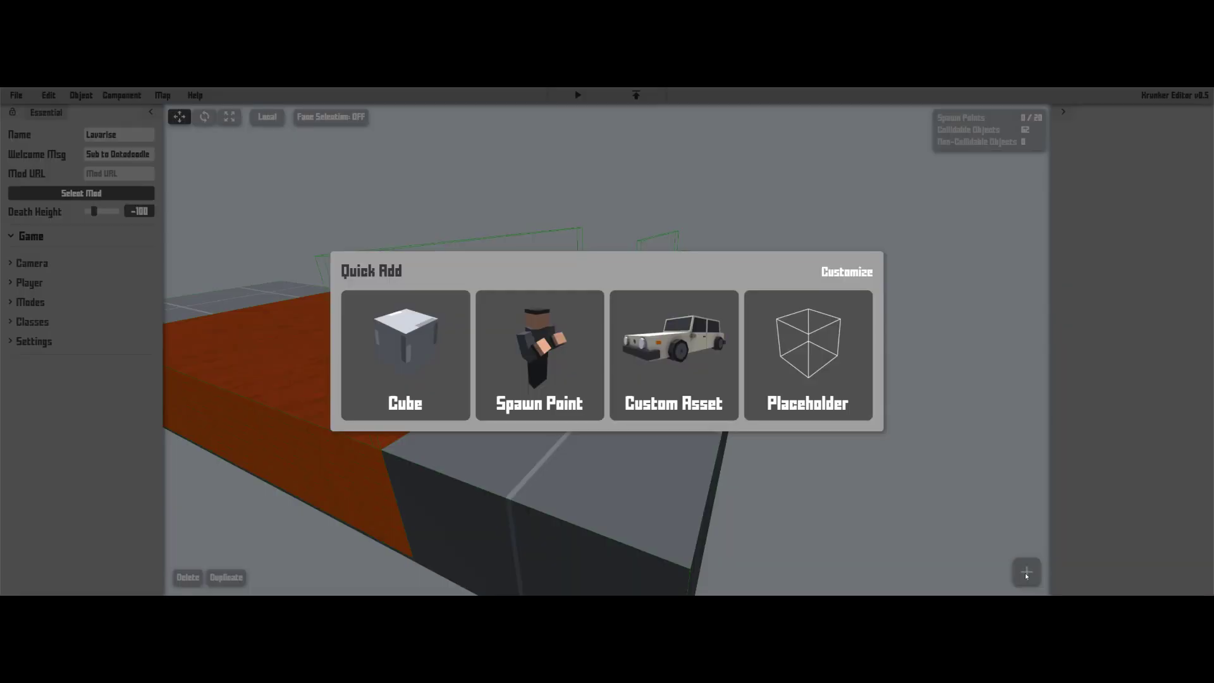
left_click(544, 380)
left_click_drag(665, 383, 633, 382)
left_click_drag(656, 329, 816, 354)
left_click_drag(733, 363, 499, 413)
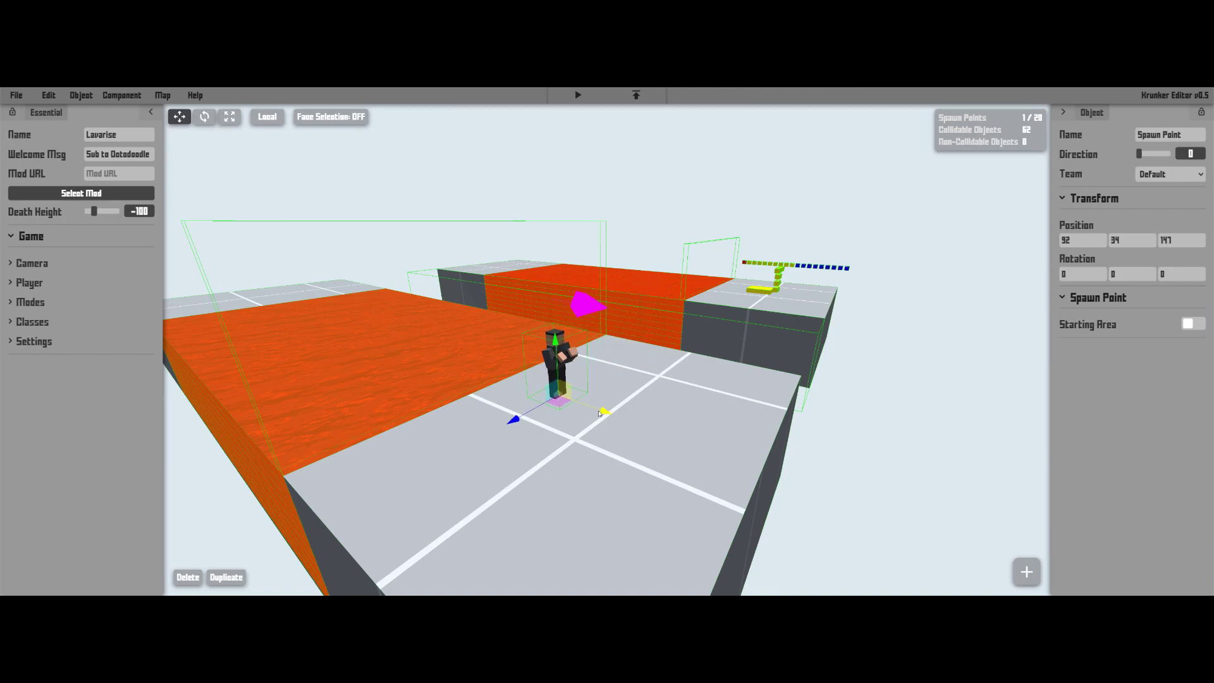
left_click_drag(596, 411, 657, 430)
left_click_drag(622, 415, 643, 402)
- Duplicate the wall trigger to X position 105, make the copy visible and recolour it golden yellow
left_click_drag(507, 347, 549, 354)
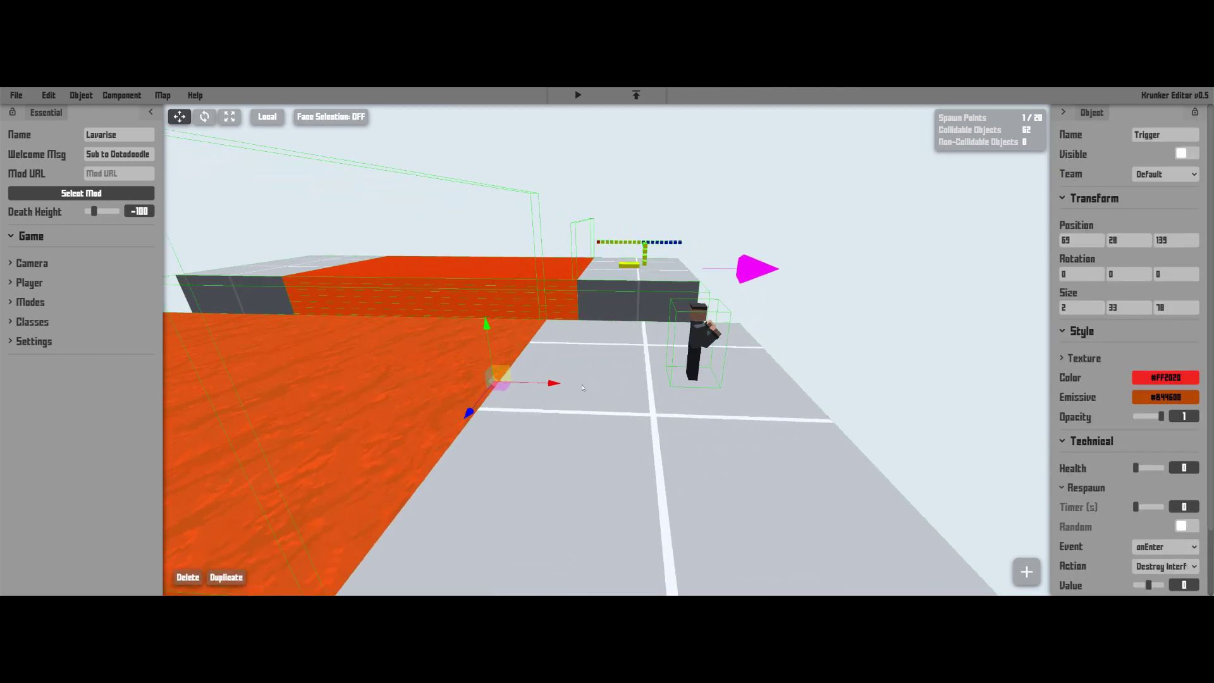
mouse_move(574, 292)
left_mouse_down()
mouse_move(550, 286)
mouse_move(578, 297)
left_mouse_up()
key("ctrl+d")
left_click_drag(531, 345, 687, 342)
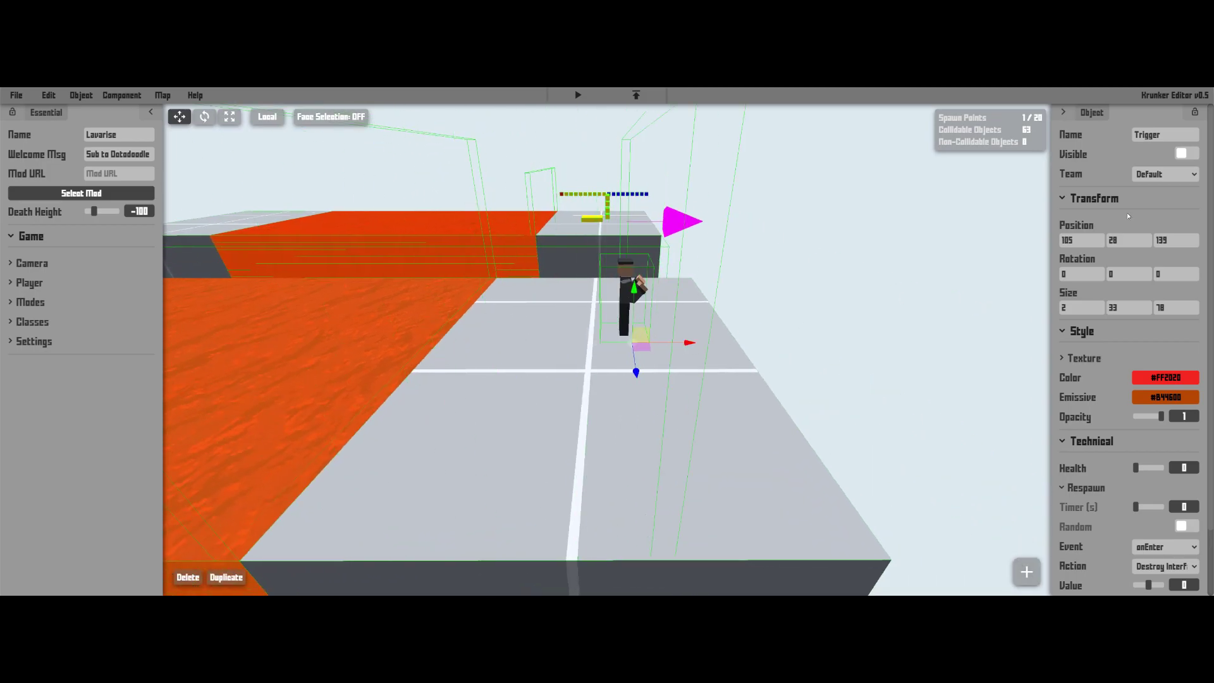
left_click(1187, 153)
left_click_drag(936, 297, 883, 301)
key("r")
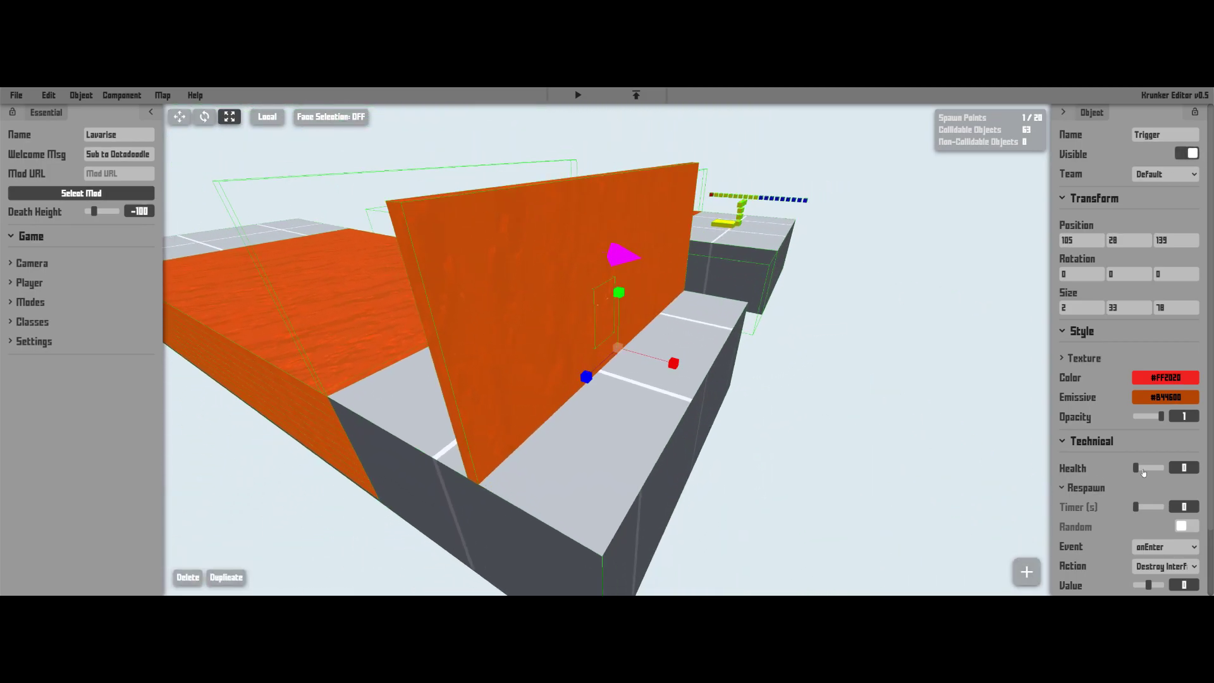
left_click(1165, 377)
left_click_drag(1081, 425, 1085, 424)
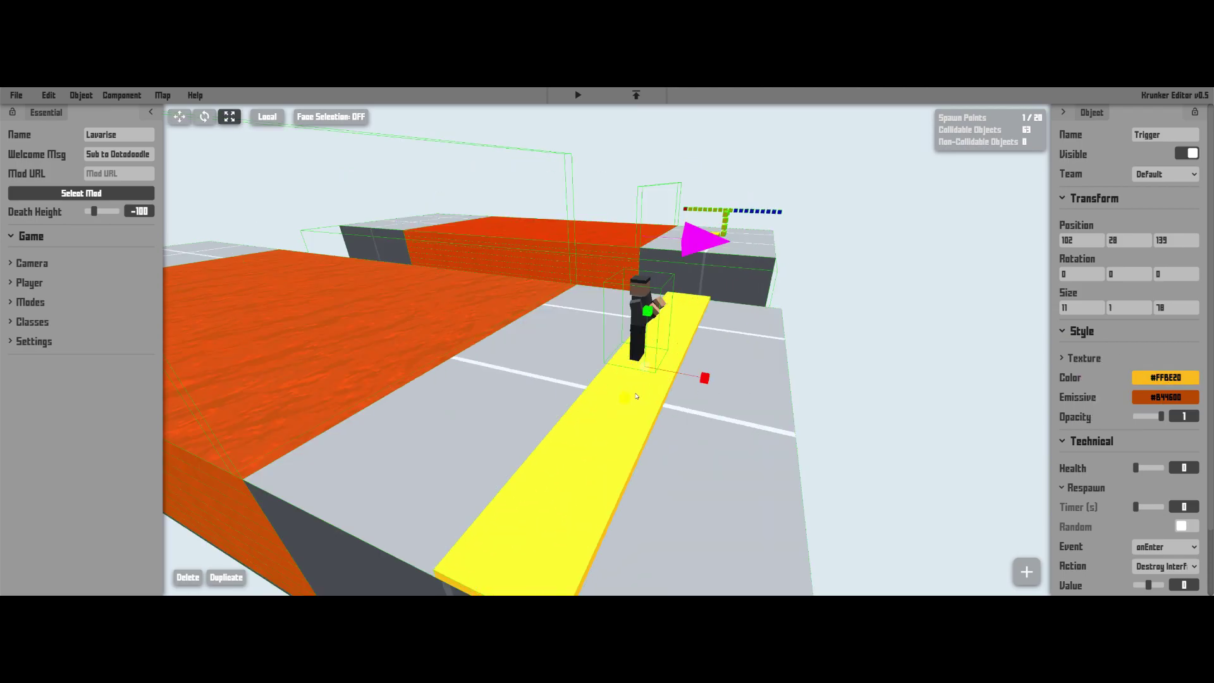
- Reshape the yellow trigger into an 11 × 3 × 11 pad at 102, 28, 146 beneath the spawn point
left_click_drag(621, 398, 565, 360)
scroll(658, 316, "up", 5)
key("w")
scroll(569, 358, "down", 5)
left_click(582, 322)
left_click_drag(582, 311, 584, 370)
left_click(594, 423)
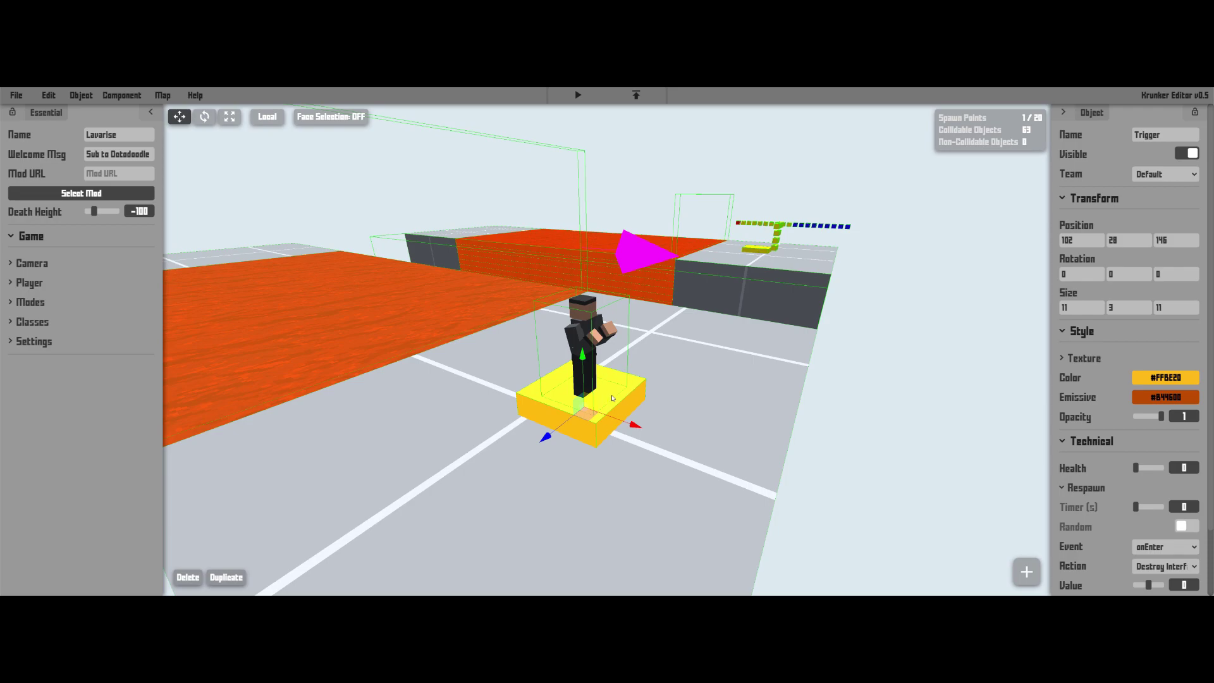
- Set the yellow pad trigger's health to 5000, its interface ID to 102 and its target to 103
left_click_drag(1136, 468, 1185, 469)
scroll(1194, 544, "down", 1)
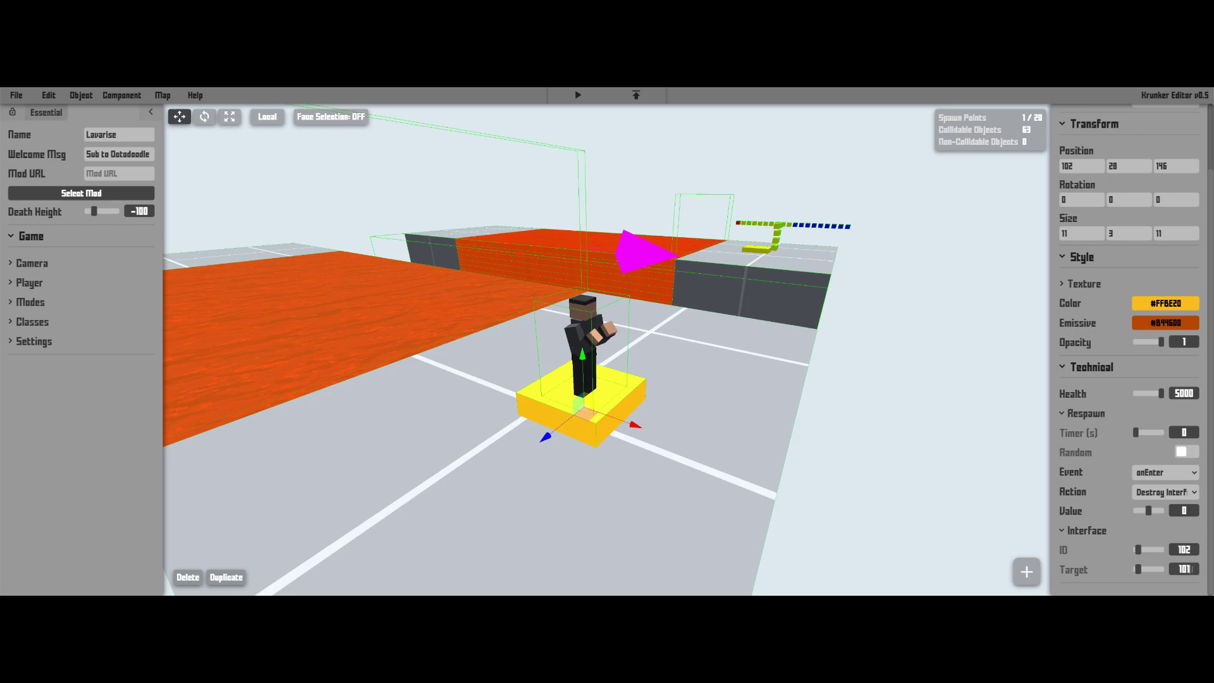
type("3")
- Duplicate the pad trigger and shrink the copy to a 2 × 2 × 2 cube at 112, 38, 137
right_click_drag(594, 436, 638, 452)
key("w")
key("shift+r")
left_click_drag(530, 462, 583, 458)
key("r")
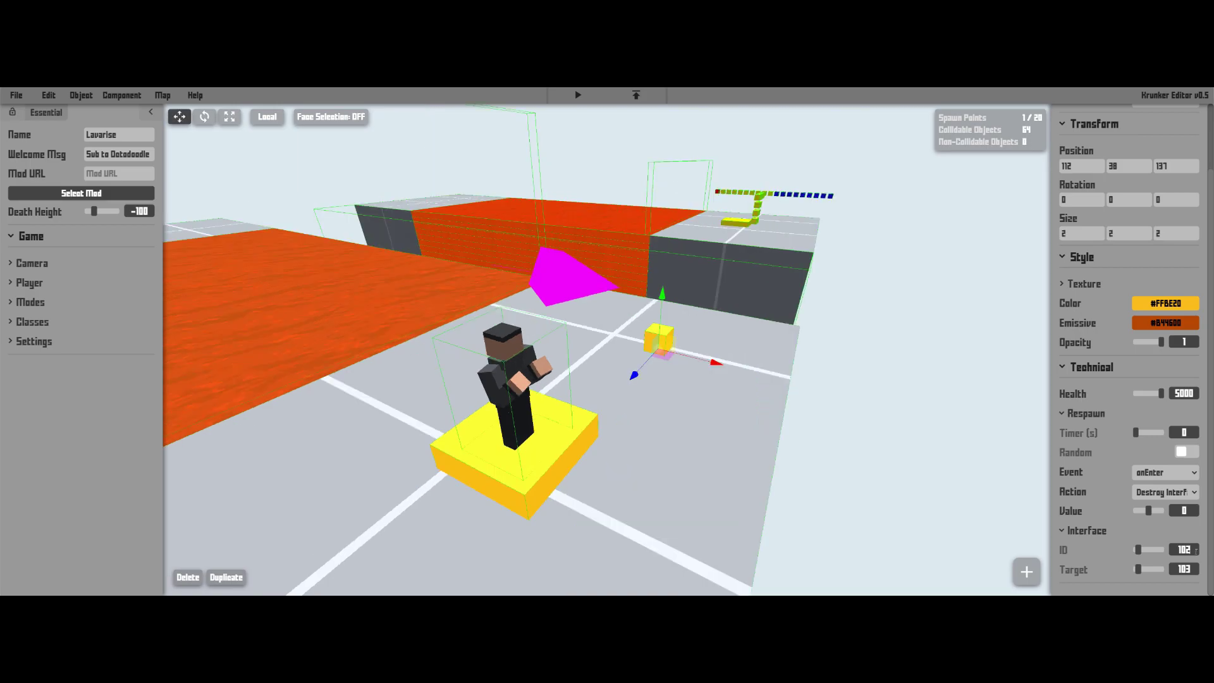
- Give the small cube trigger interface ID 103, target 102 and event onDestroy, keeping the Destroy Interface action
left_click(1195, 550)
key("BackSpace")
type("3")
left_click(1163, 473)
left_click(1162, 511)
left_click(1162, 492)
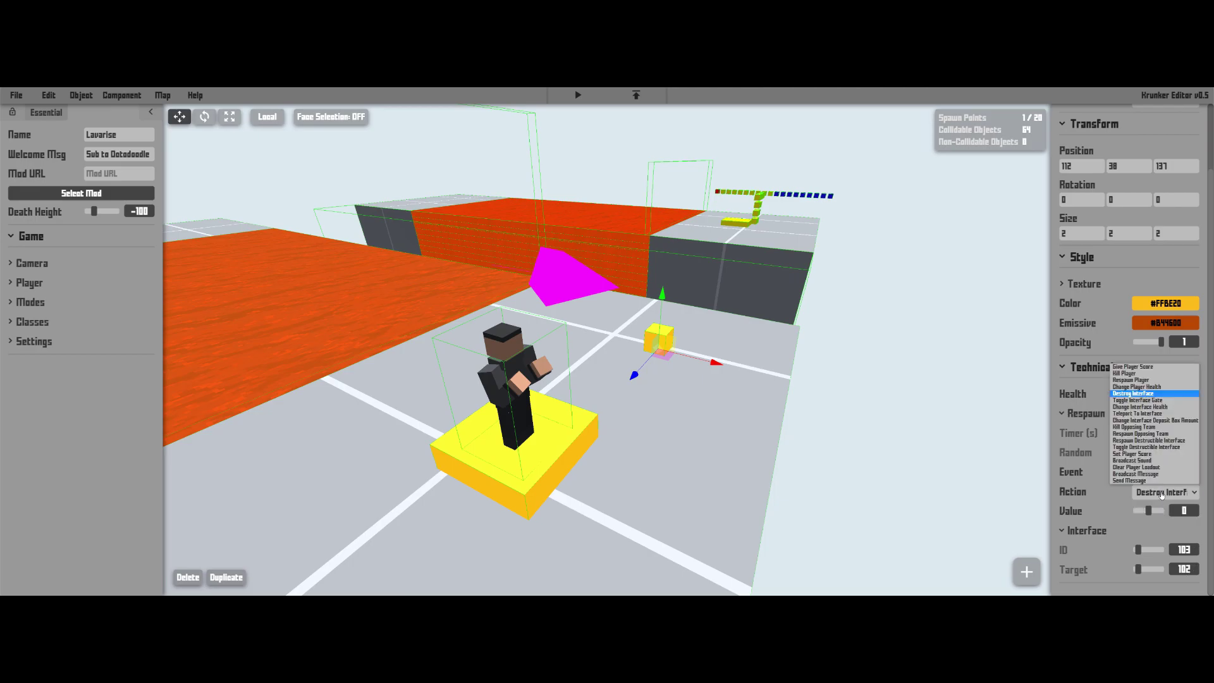
left_click(1162, 493)
left_click(635, 453)
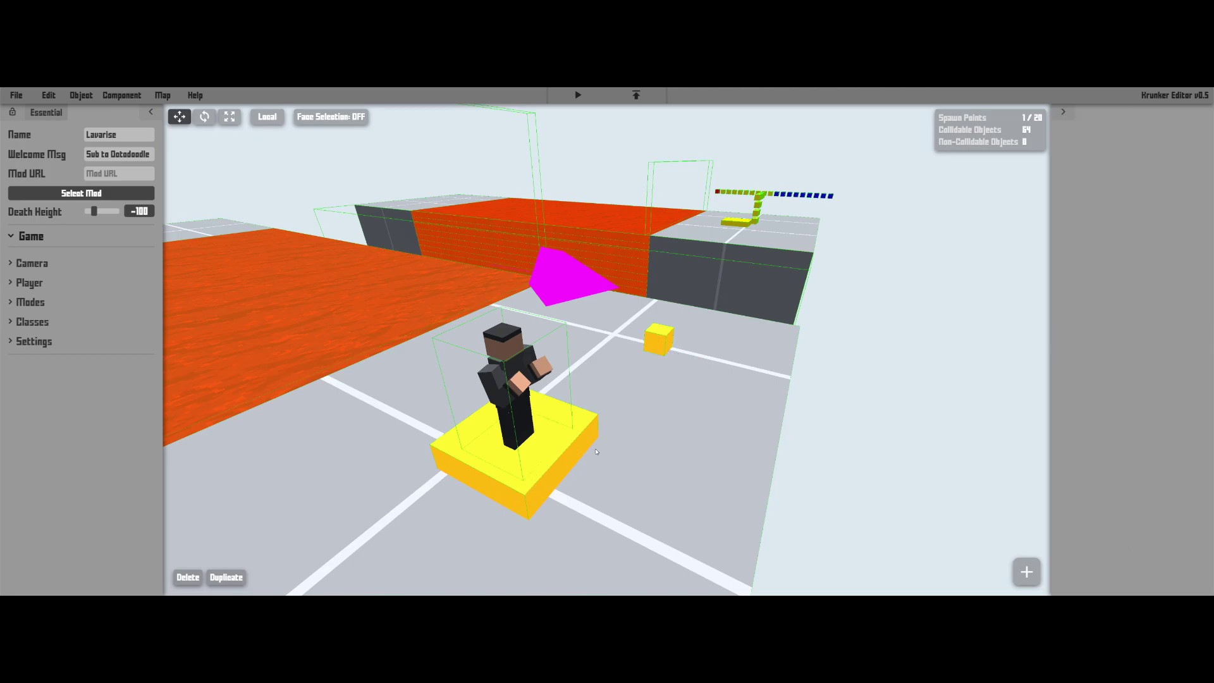
- Duplicate the small cube trigger, place the copy beside it and set the copy's interface target to 1
right_click_drag(596, 452, 582, 466)
right_click_drag(756, 344, 671, 354)
key("d")
left_click(671, 383)
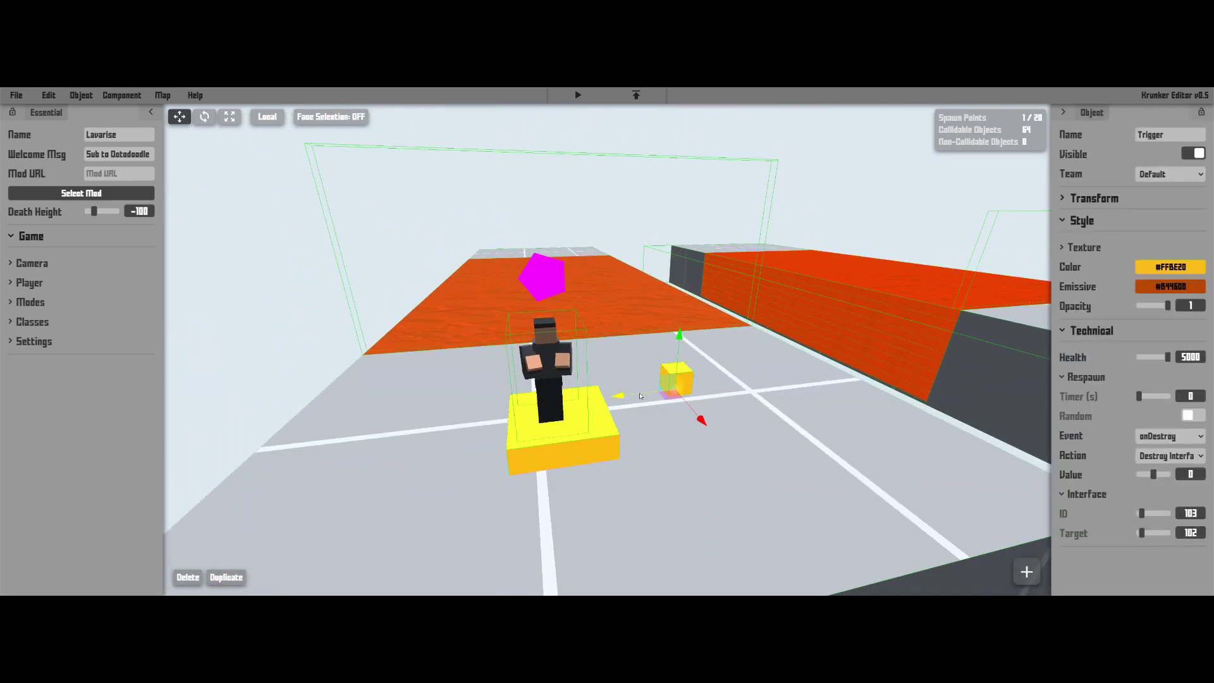
key("ctrl+d")
left_click_drag(639, 396, 577, 403)
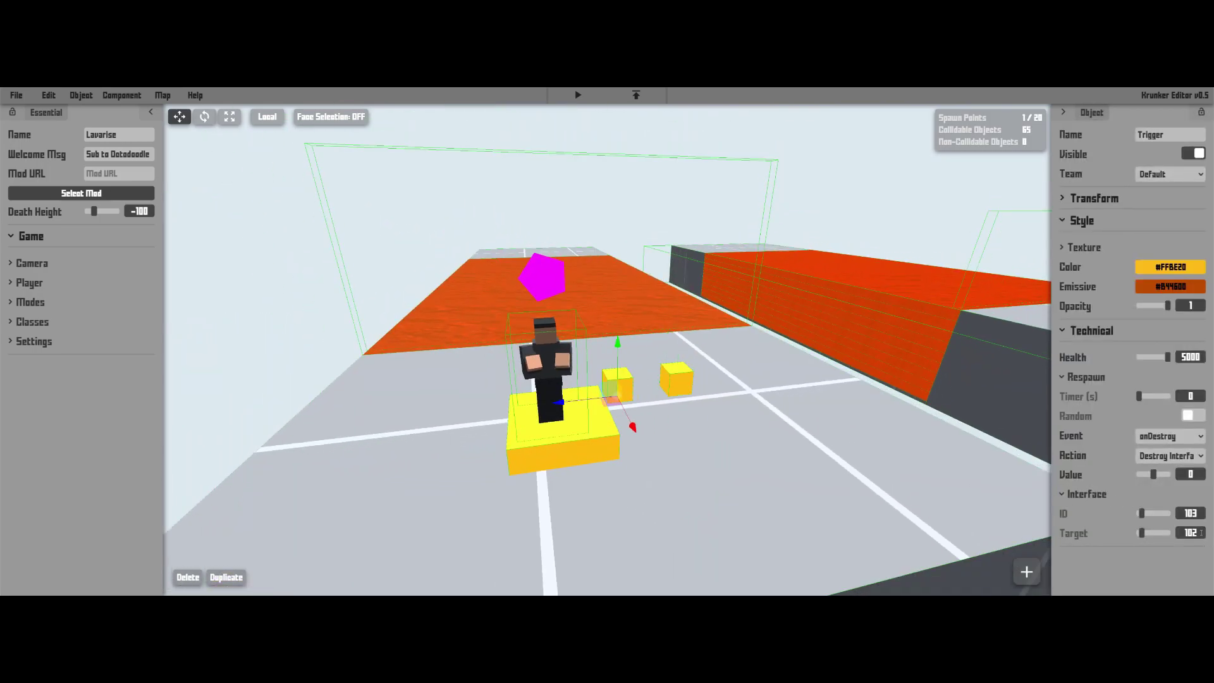
type("1a")
- Extend the row with further copies of the cube trigger, numbering their interface targets consecutively from 2
right_click_drag(474, 426, 599, 327)
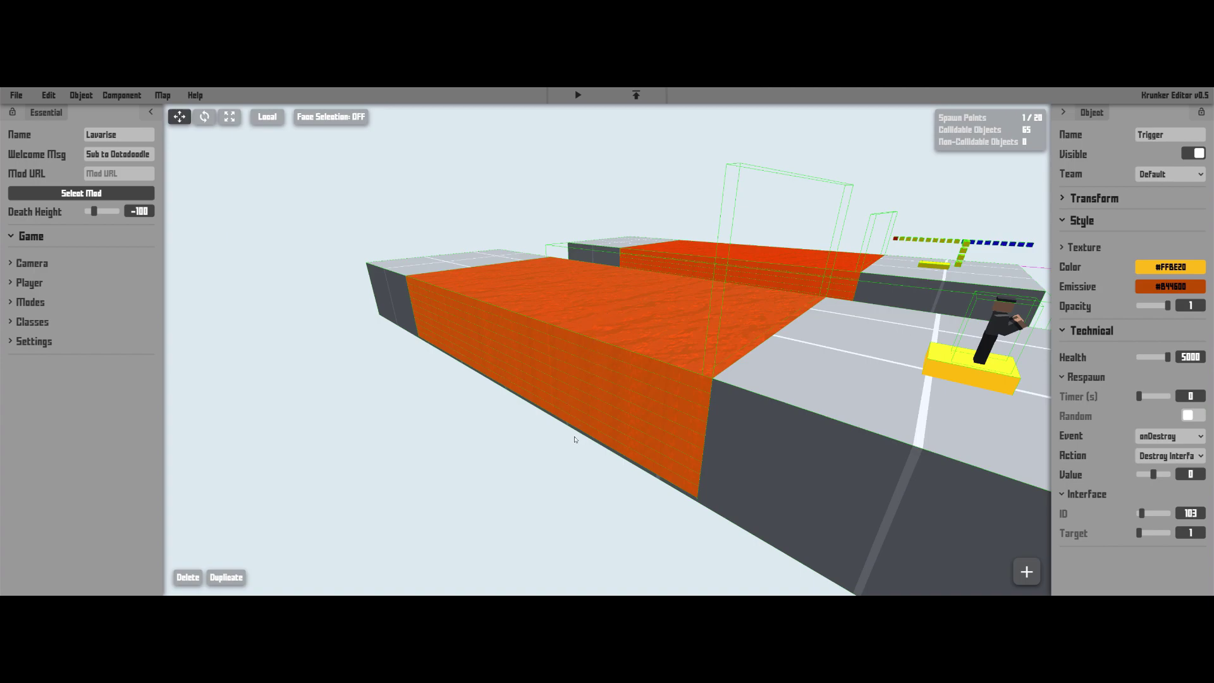
key("a")
right_click_drag(621, 383, 679, 424)
key("d")
right_click_drag(605, 419, 647, 452)
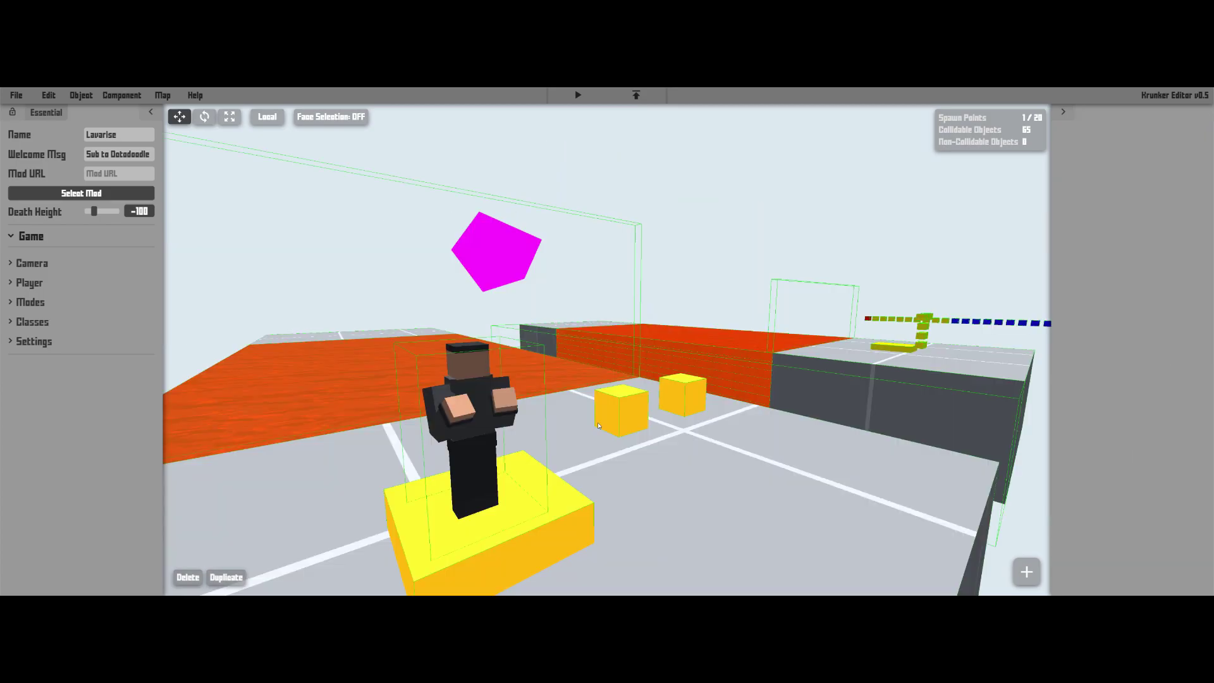
left_click(621, 411)
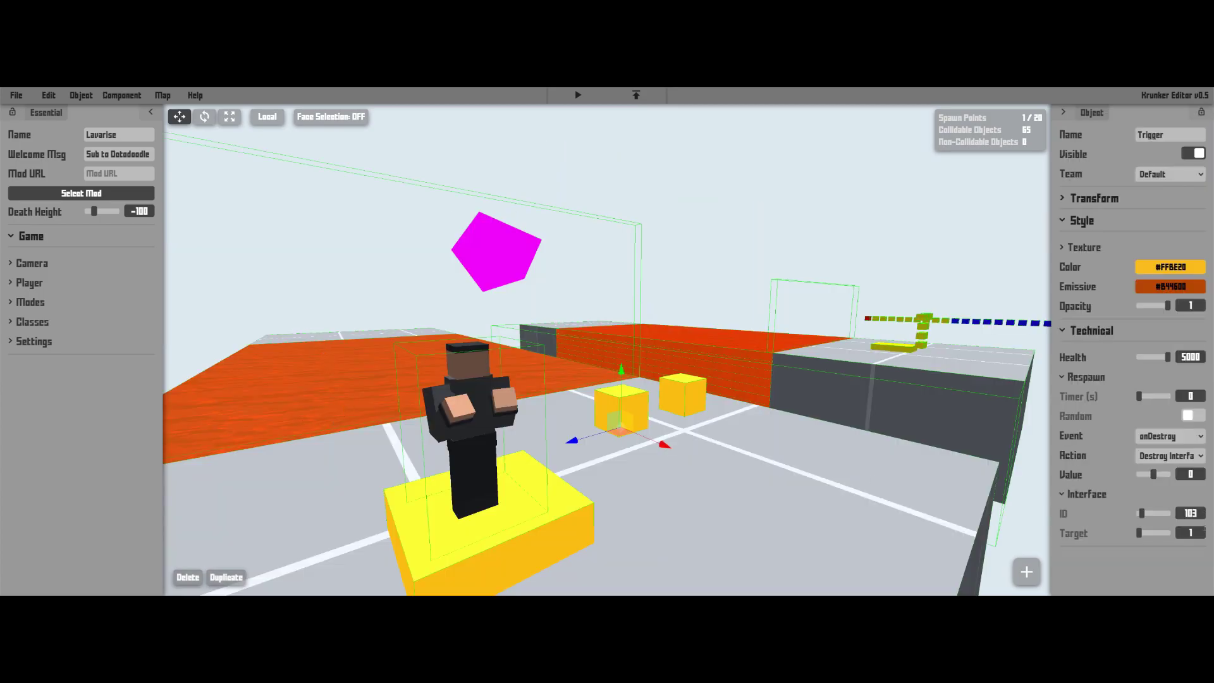
key("s")
mouse_move(559, 379)
right_mouse_down()
mouse_move(550, 404)
mouse_move(542, 392)
right_mouse_up()
key("ctrl+d")
left_click_drag(570, 387, 531, 395)
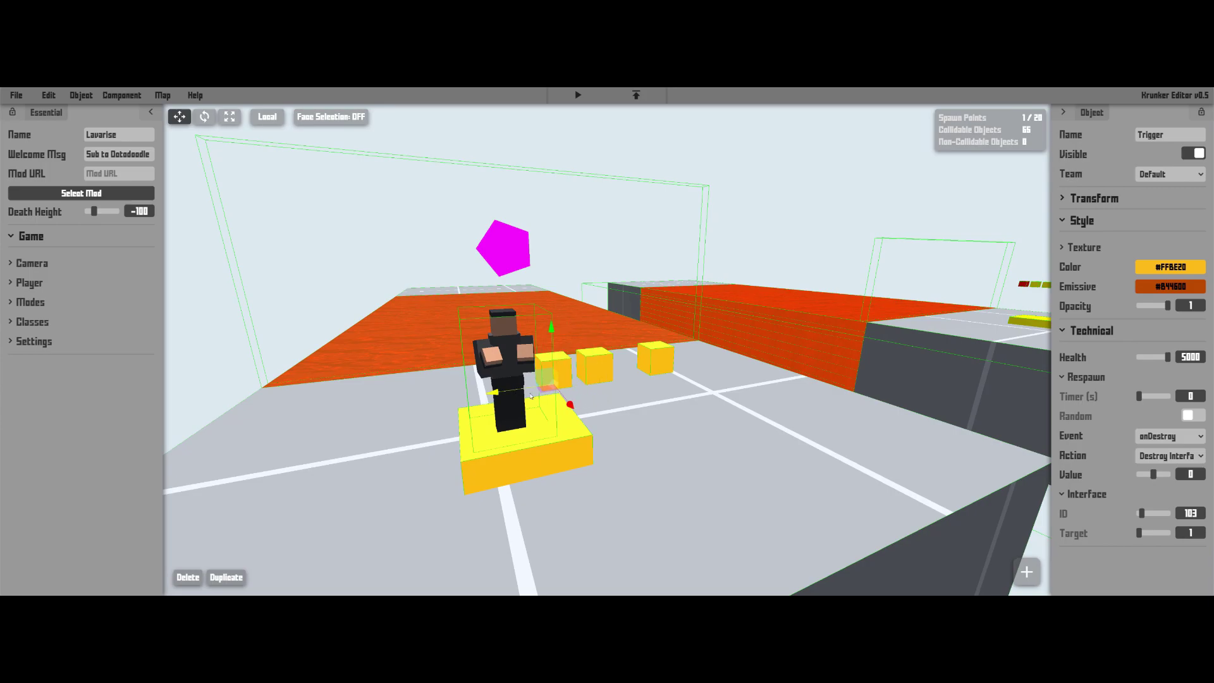
left_click(1194, 533)
type("2")
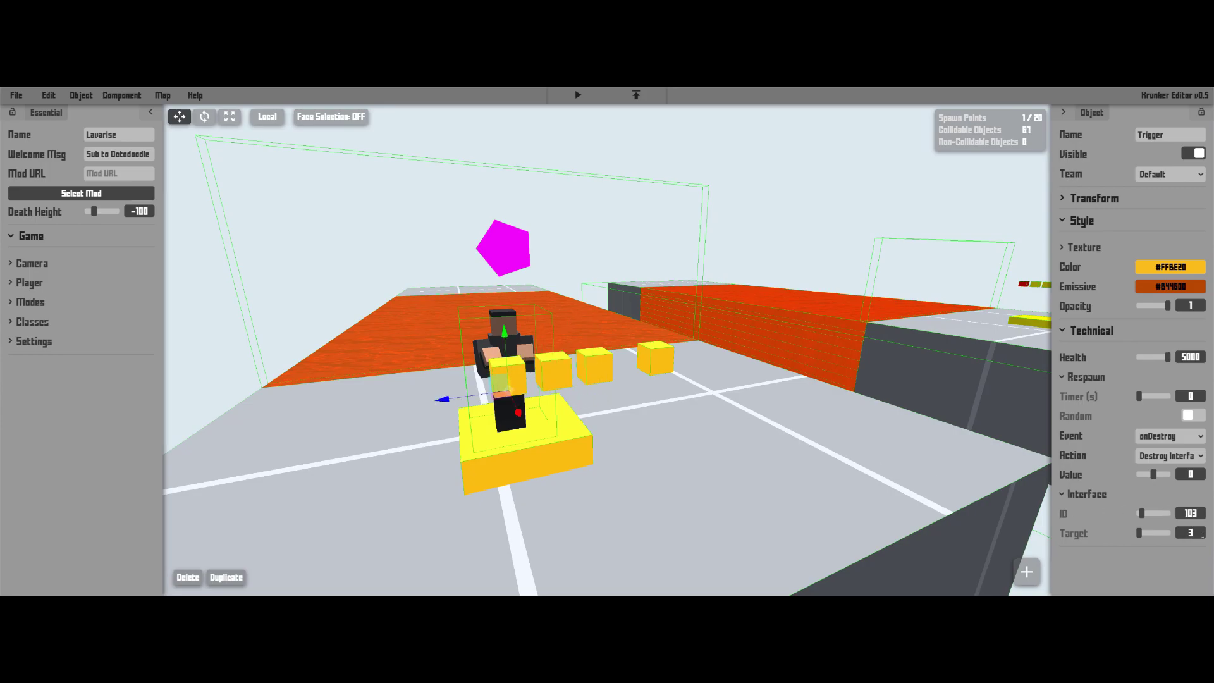
left_click(1202, 531)
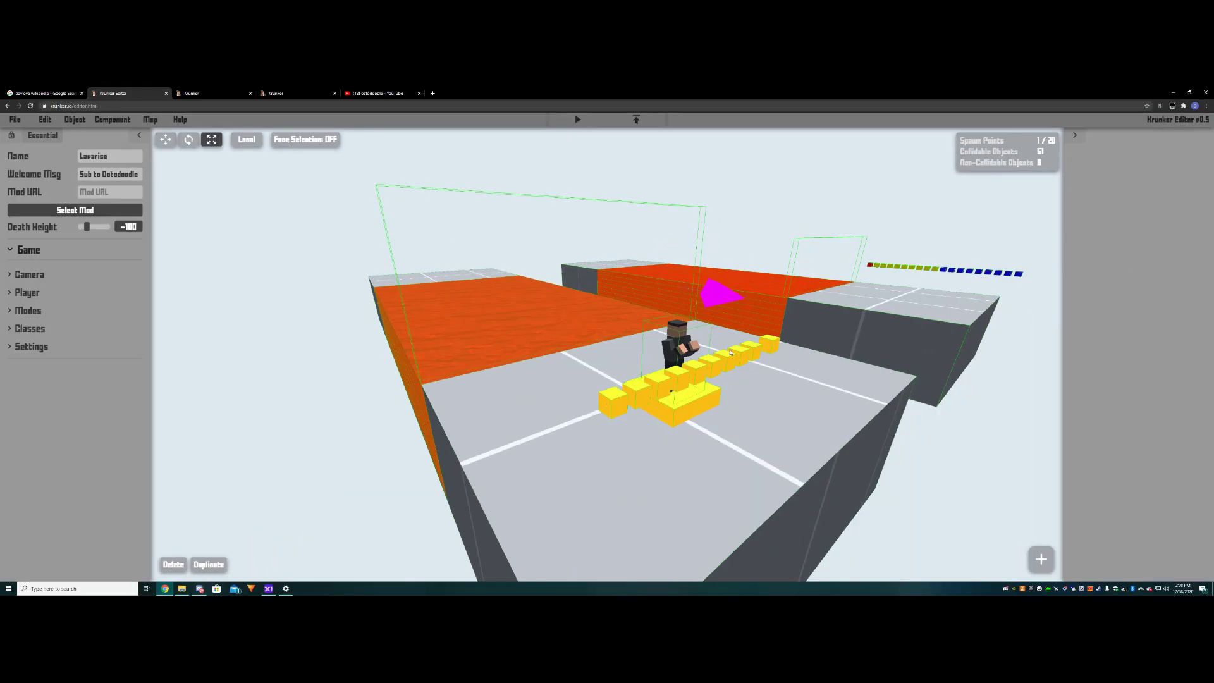
- Raise the health of the stacked lava layer triggers to the maximum, one layer at a time
left_click_drag(524, 431, 598, 352)
scroll(599, 352, "down", 5)
left_click(594, 472)
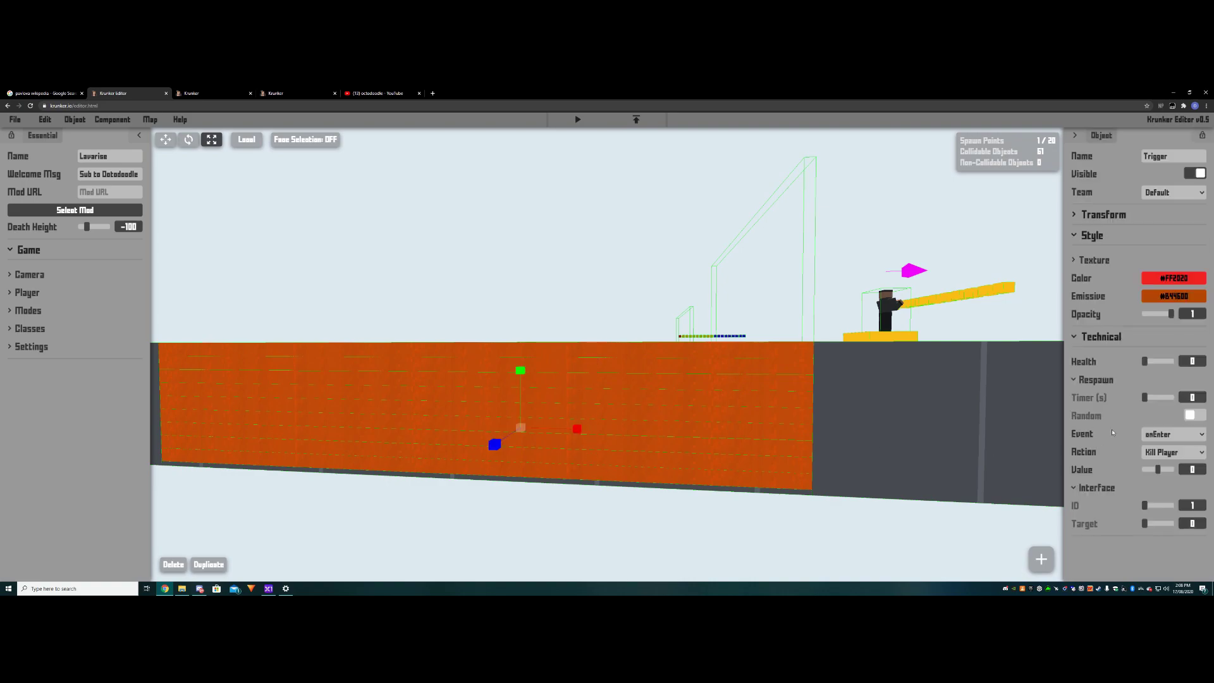
mouse_move(1144, 360)
left_mouse_down()
mouse_move(1205, 355)
mouse_move(1192, 361)
left_mouse_up()
left_click(730, 466)
left_click(752, 447)
left_click(755, 431)
left_click_drag(1145, 362, 1191, 361)
left_click(762, 416)
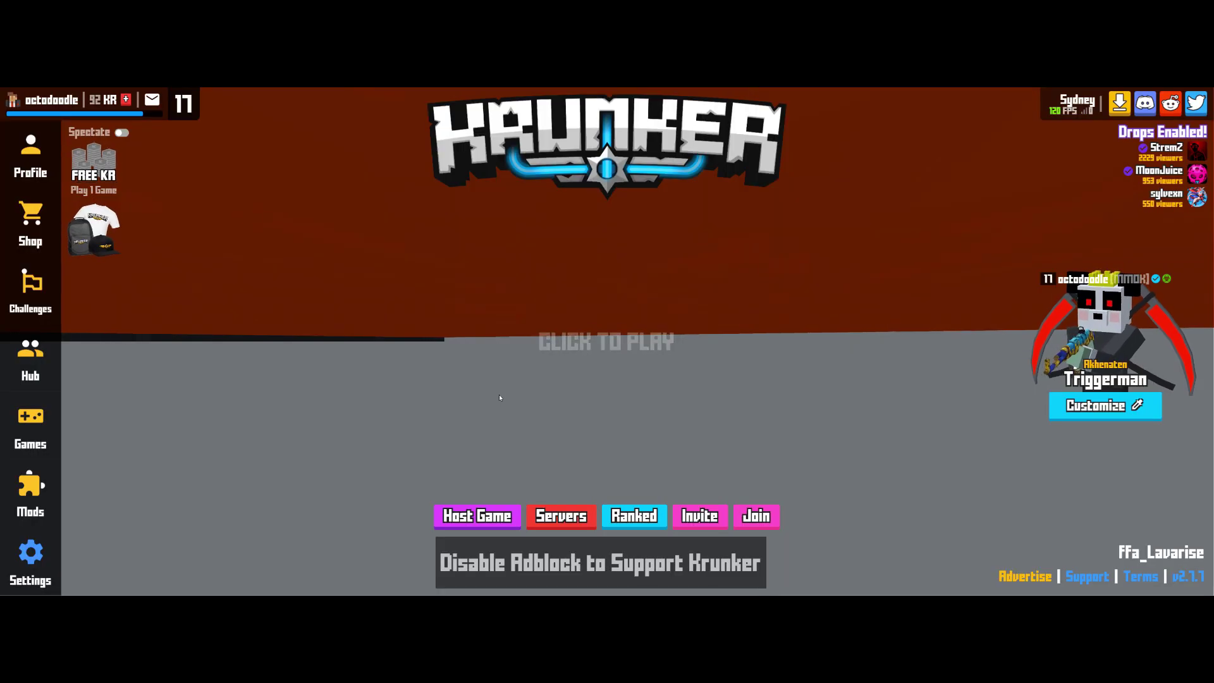
- Enter the test game and move around the map to try out the lava
left_click(574, 336)
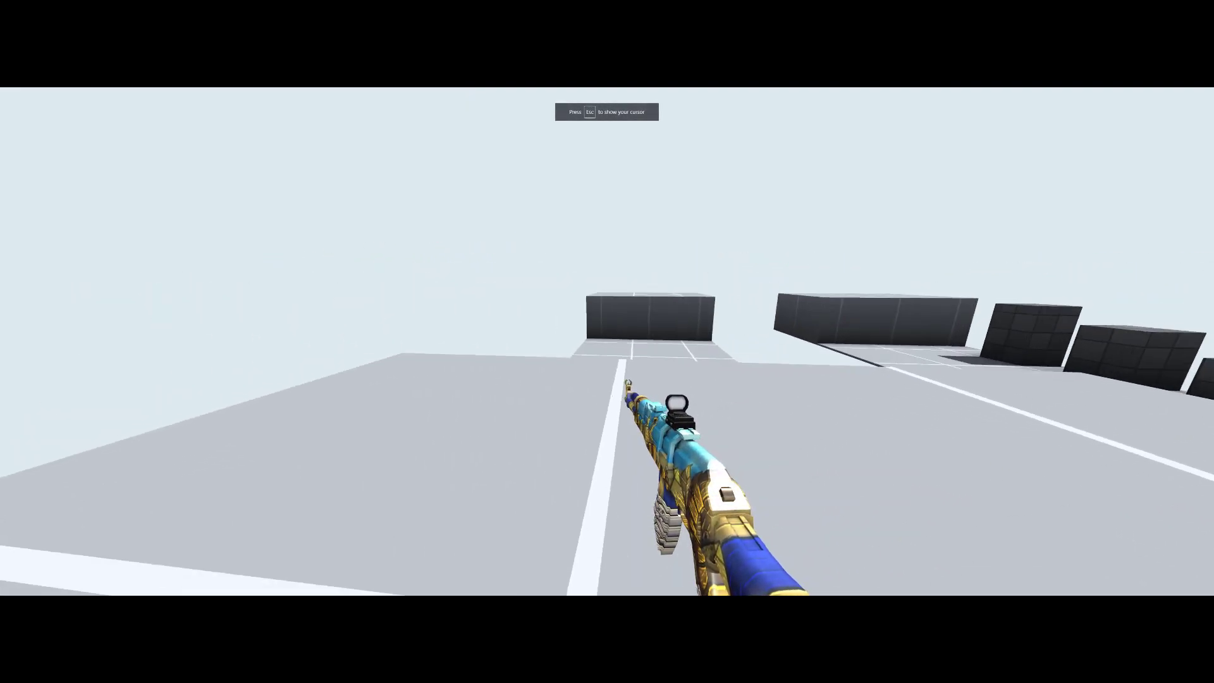
key("d")
key("a")
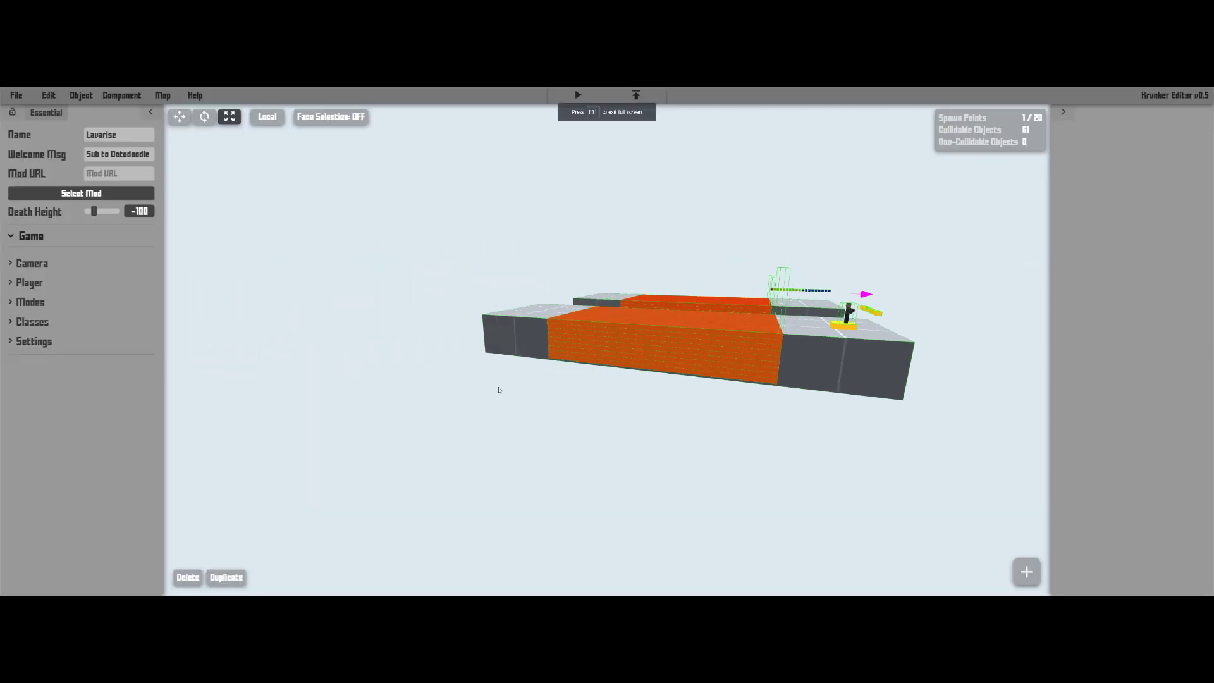
- Duplicate the cube trigger that targets interface 102 and move the copy to the gap beside the invisible wall trigger
key("w")
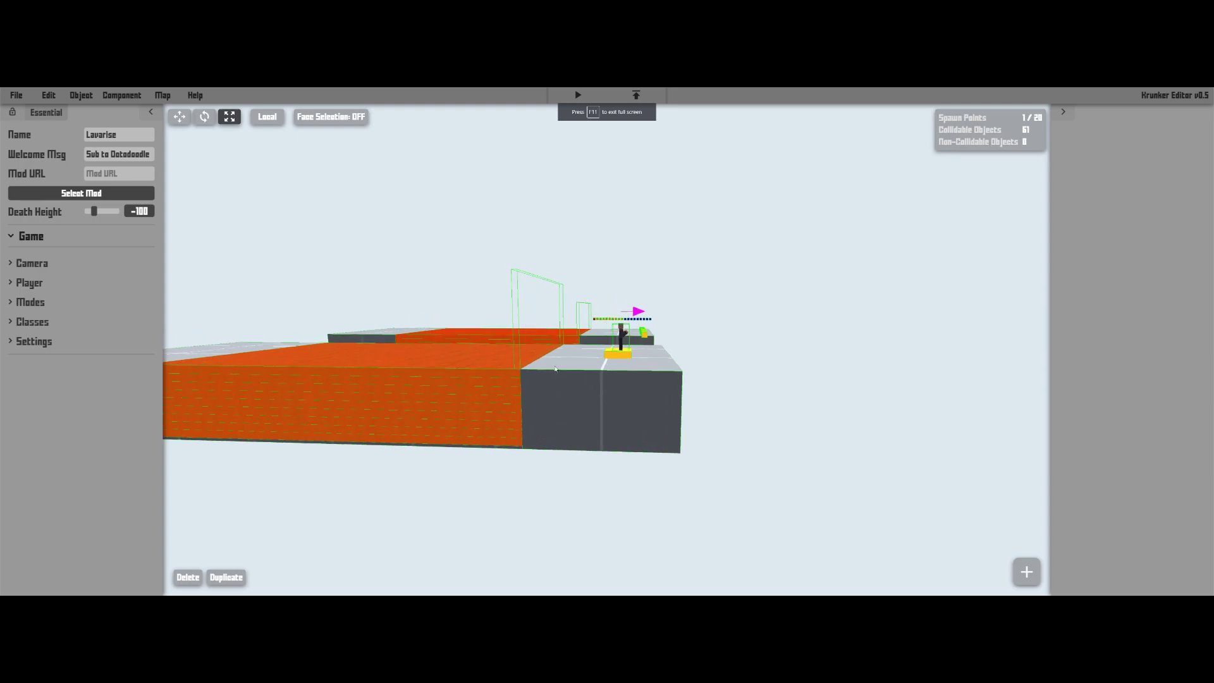
right_click_drag(588, 386, 632, 408)
left_click(584, 367)
key("s")
key("w")
key("s")
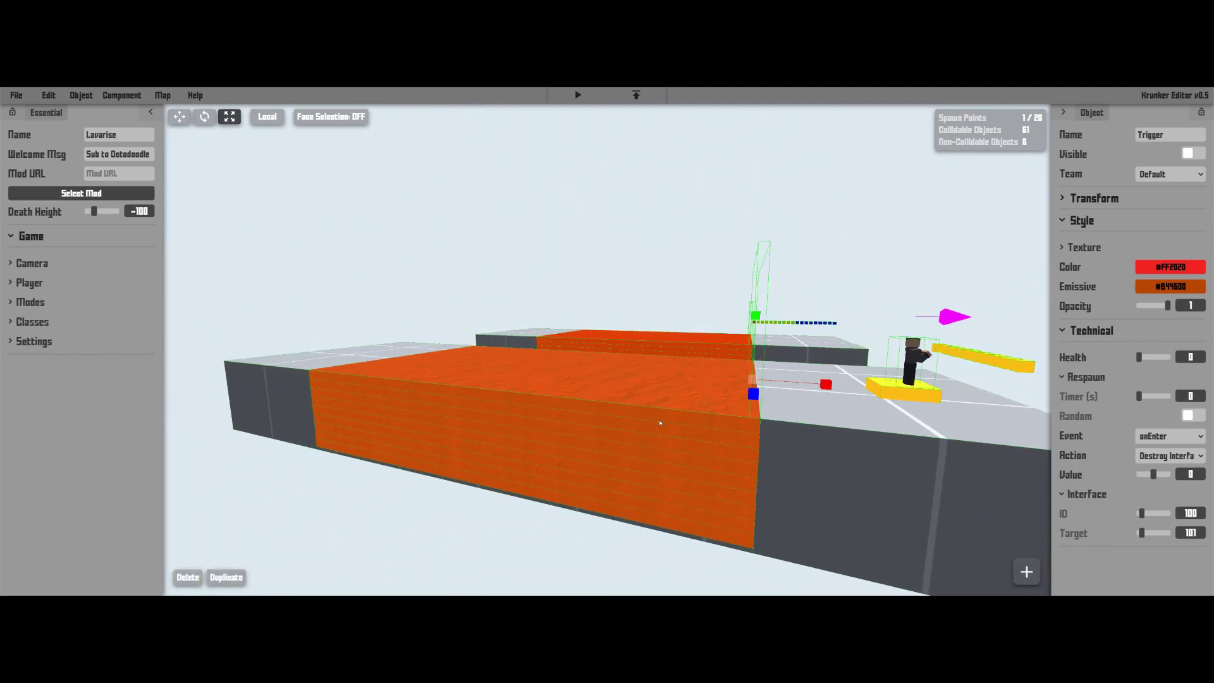
left_click(625, 310)
key("w")
right_click_drag(676, 379, 645, 436)
key("s")
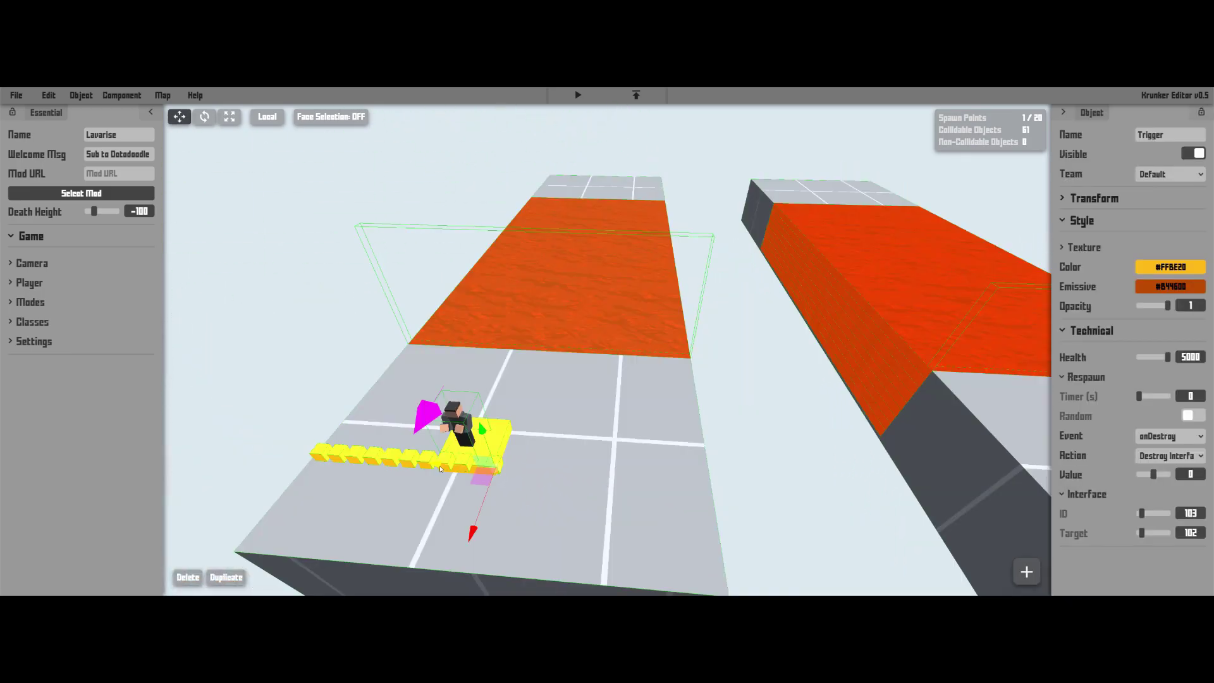
left_click_drag(440, 469, 787, 490)
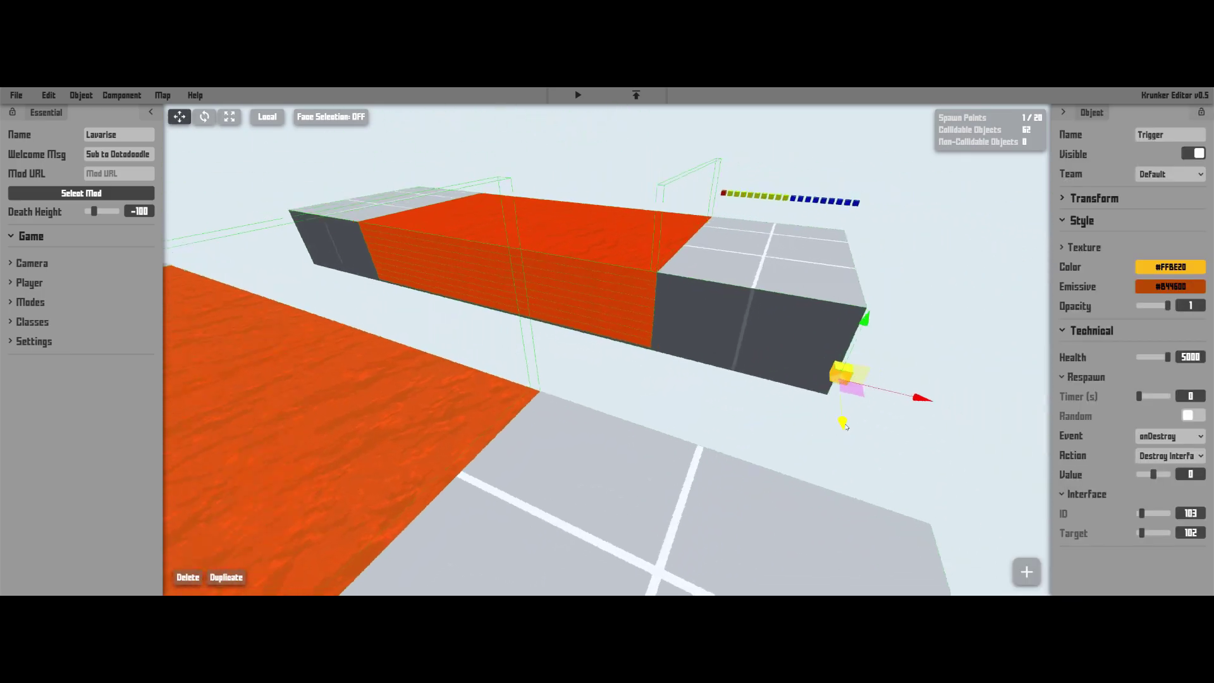
left_click_drag(799, 394, 647, 392)
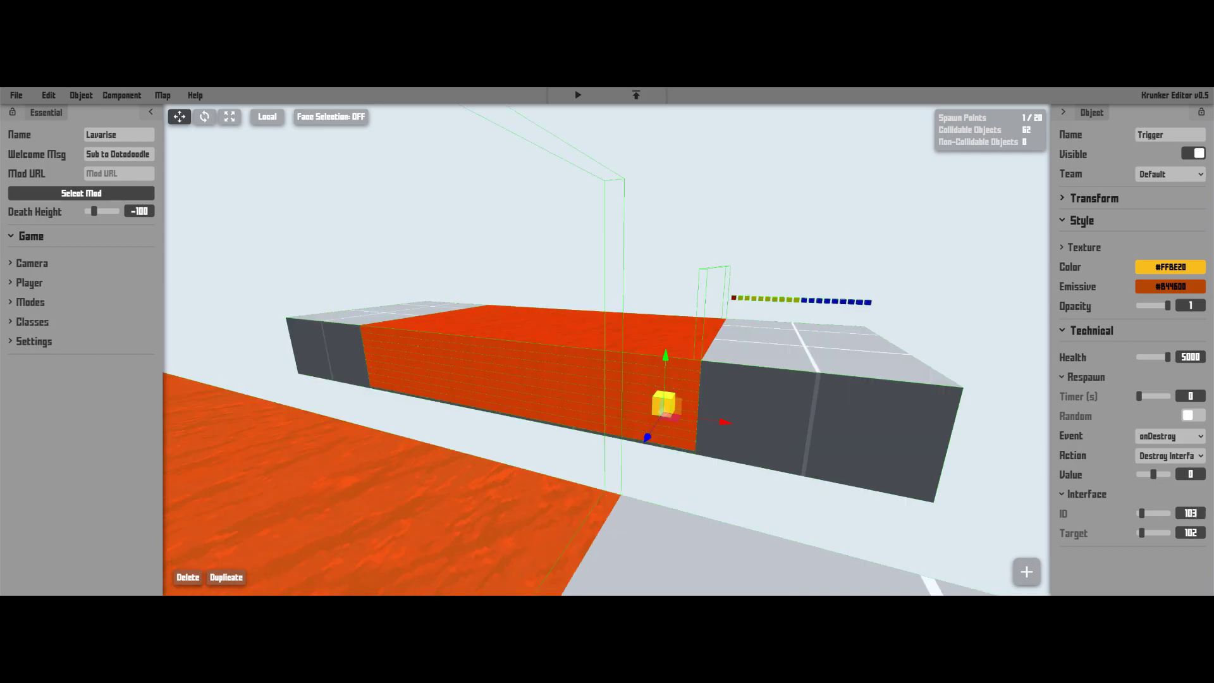
- Set the new cube trigger's interface ID to 101 and its target to 100
key("BackSpace")
type("1")
key("BackSpace")
type("0")
key("s")
right_click_drag(821, 439, 732, 436)
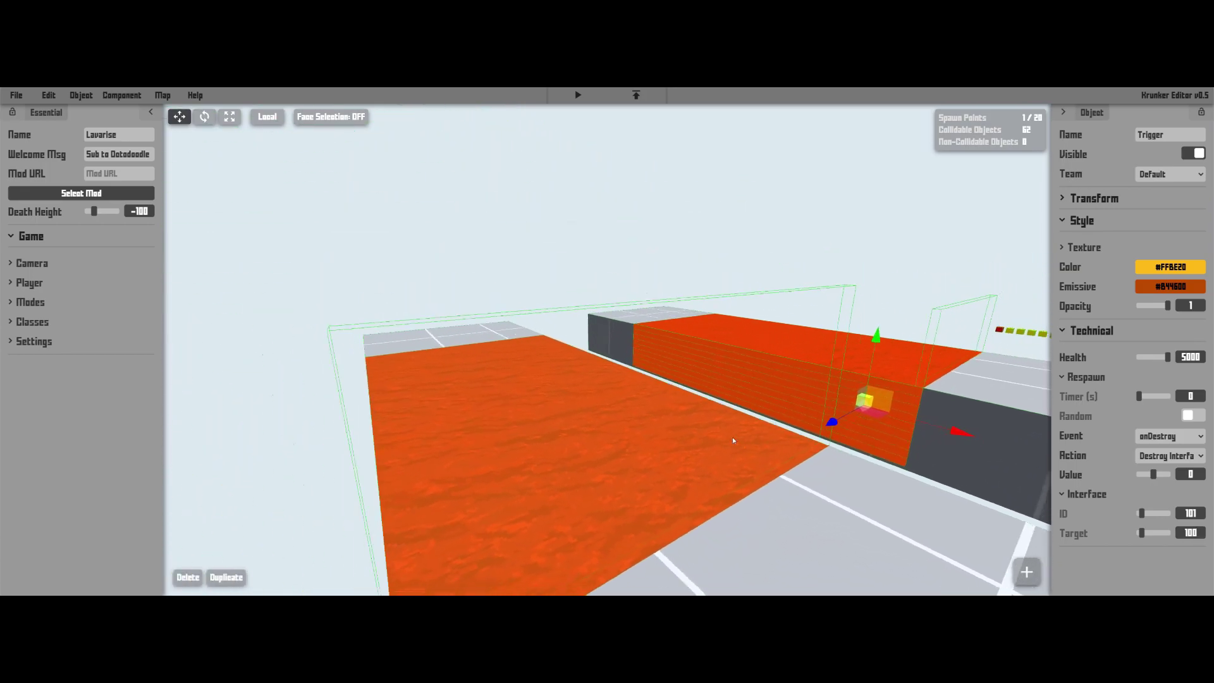
- Duplicate the cube trigger with interface ID 101 and move the copy beside it along the platform
left_click(827, 370)
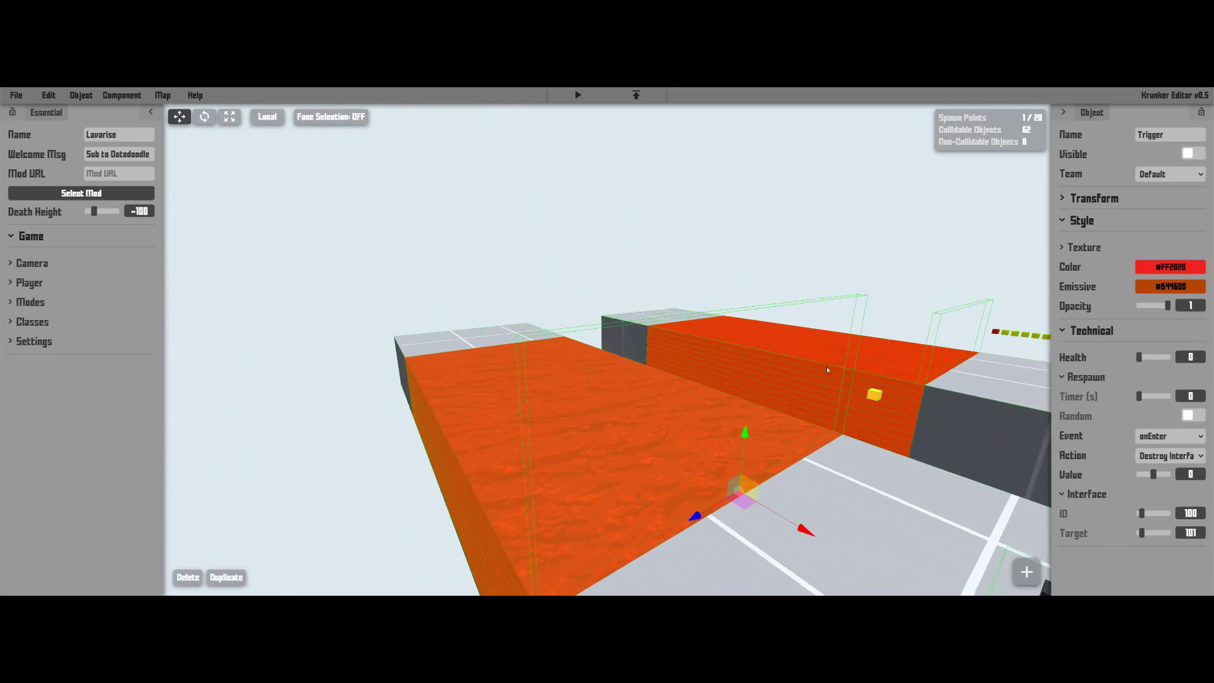
left_click(876, 395)
right_click_drag(875, 395, 802, 388)
right_click_drag(700, 392, 662, 416)
key("w")
key("s")
key("ctrl+d")
left_click_drag(640, 410, 681, 410)
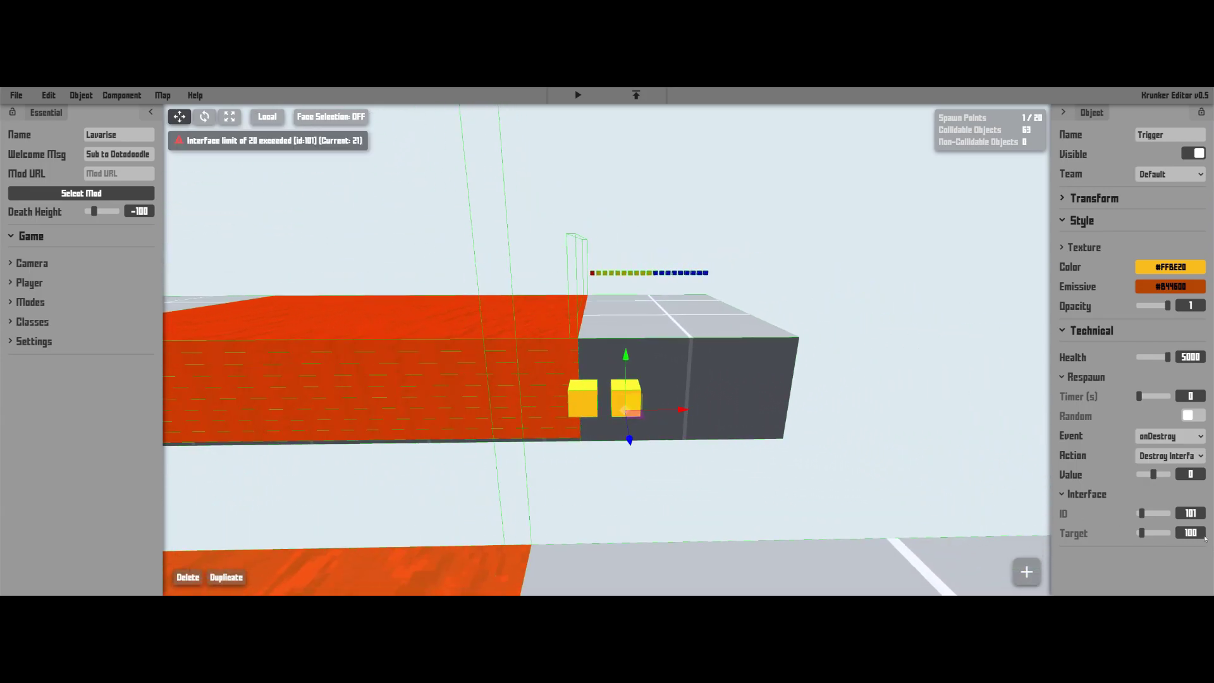
- Set the copied cube trigger's target to 1 and its event to onRespawn, and go through its action options
key("BackSpace")
key("BackSpace")
left_click(1157, 437)
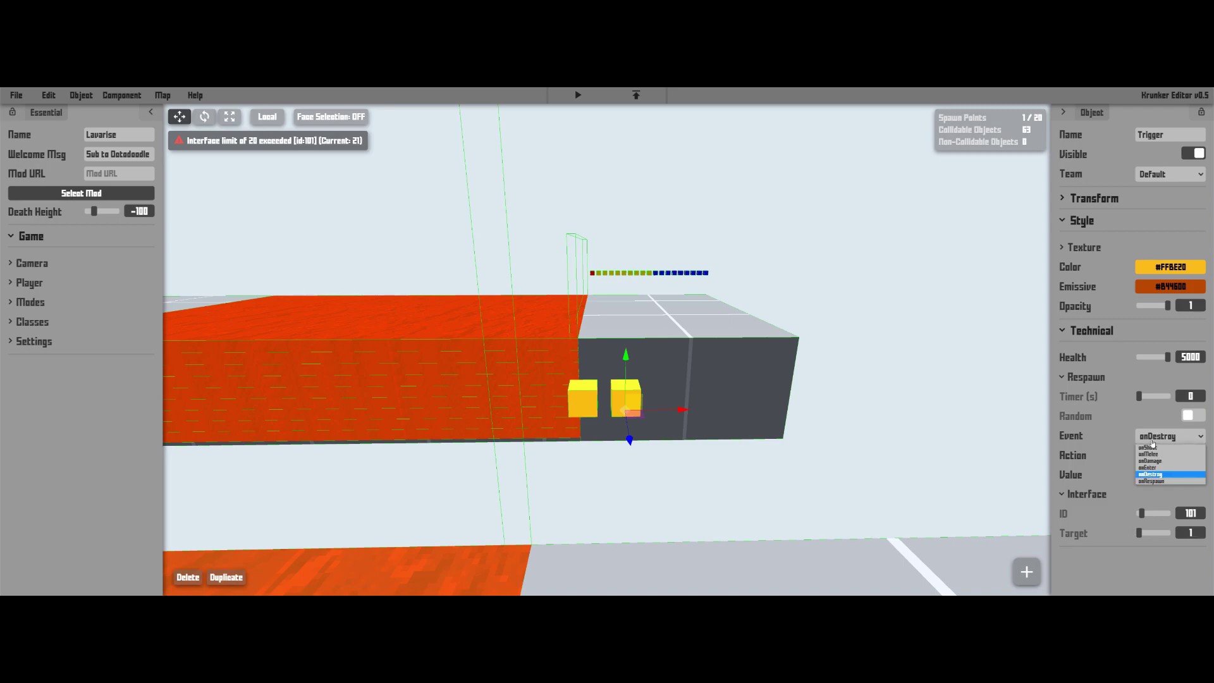
left_click(1159, 481)
left_click(1156, 457)
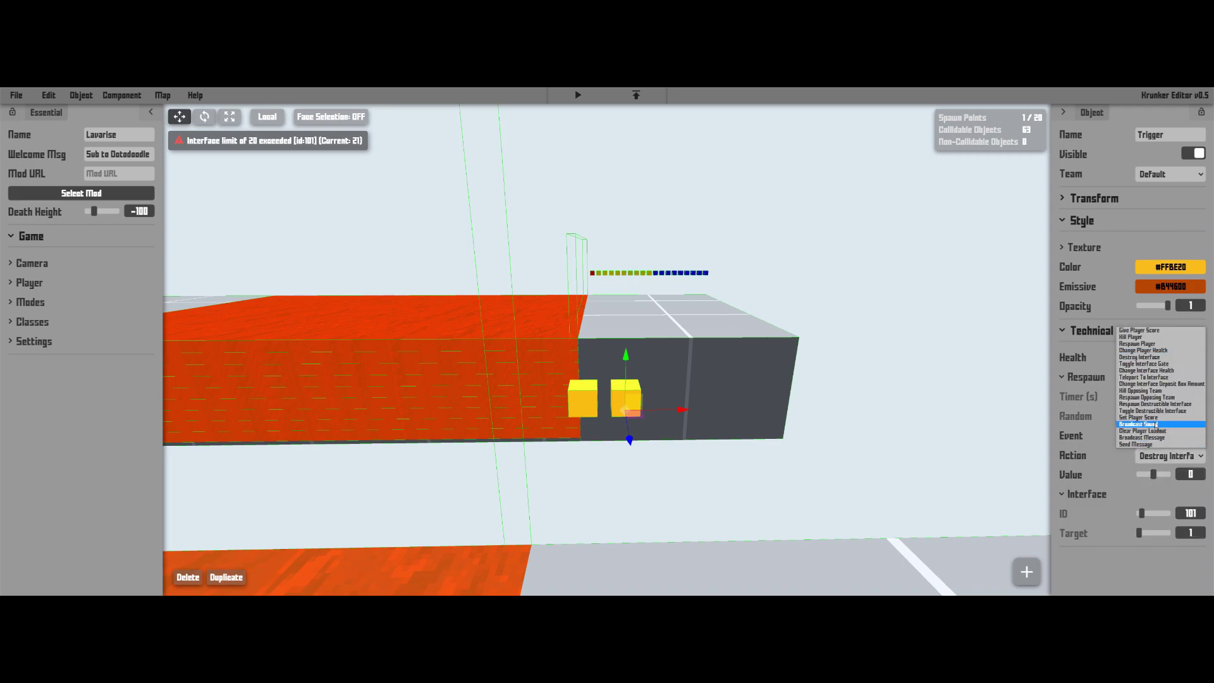
left_click(1153, 410)
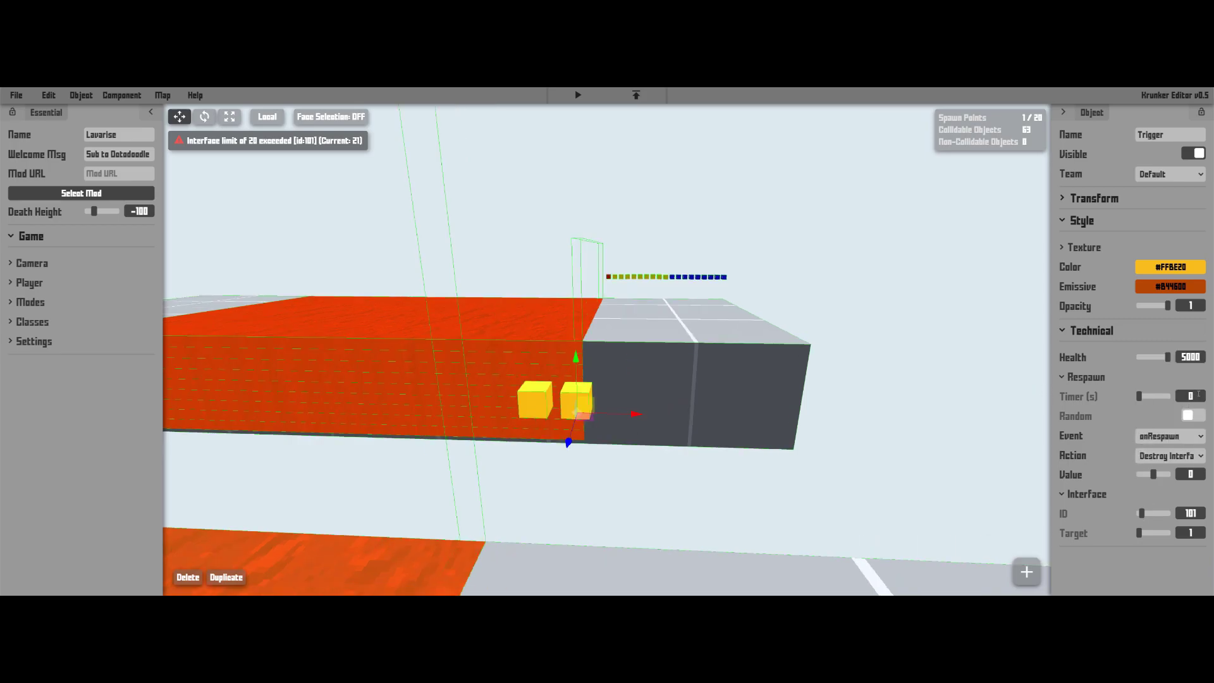
- Set the respawn timer of the onRespawn cube trigger to 1 second and look over the lava layers
right_click_drag(737, 374, 679, 453)
left_click(596, 405)
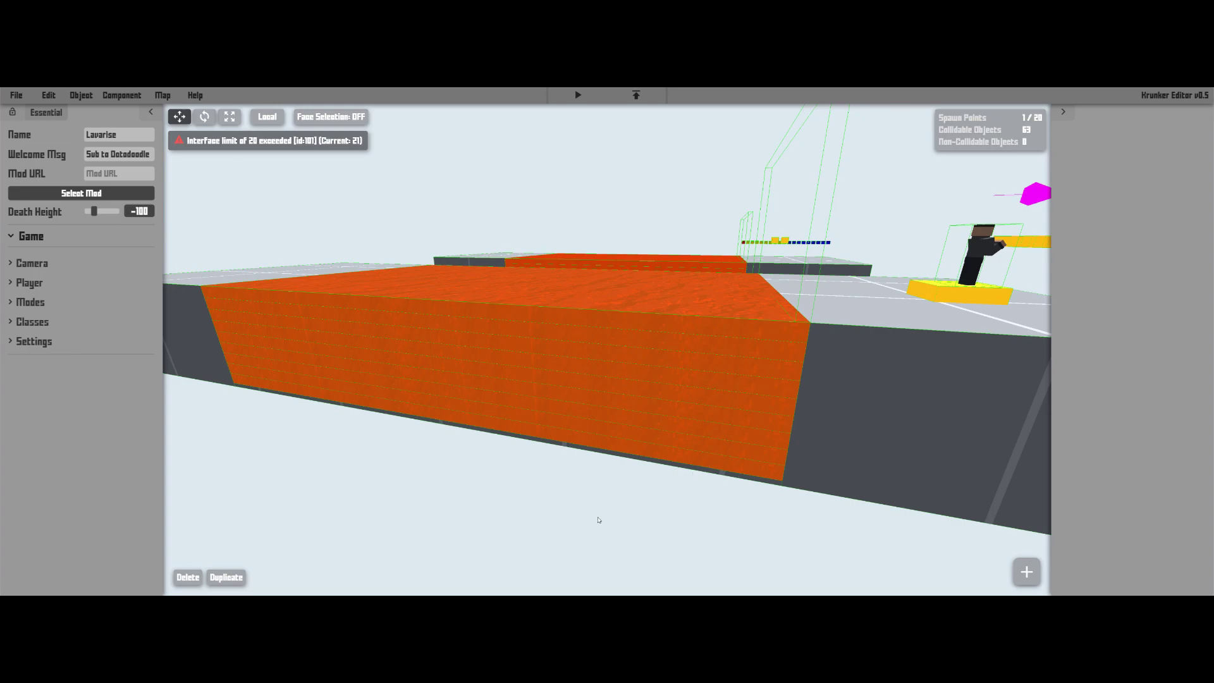
key("s")
right_click_drag(612, 499, 617, 460)
key("w")
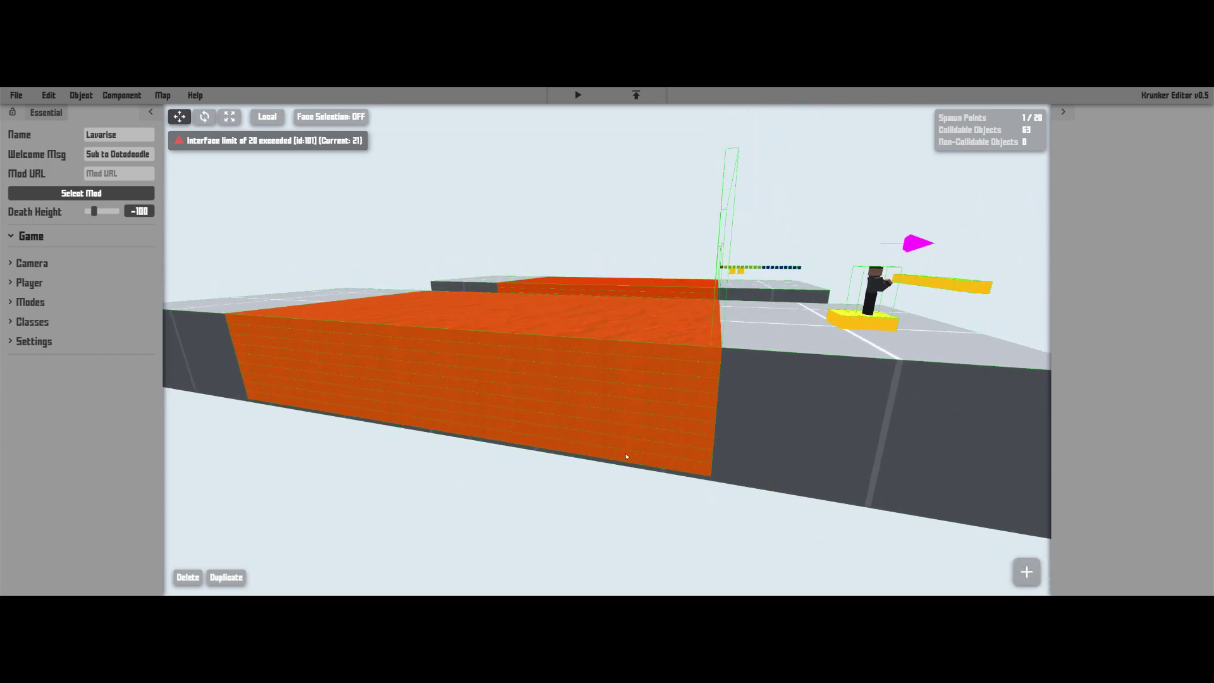
right_click_drag(599, 510, 608, 447)
left_click(608, 443)
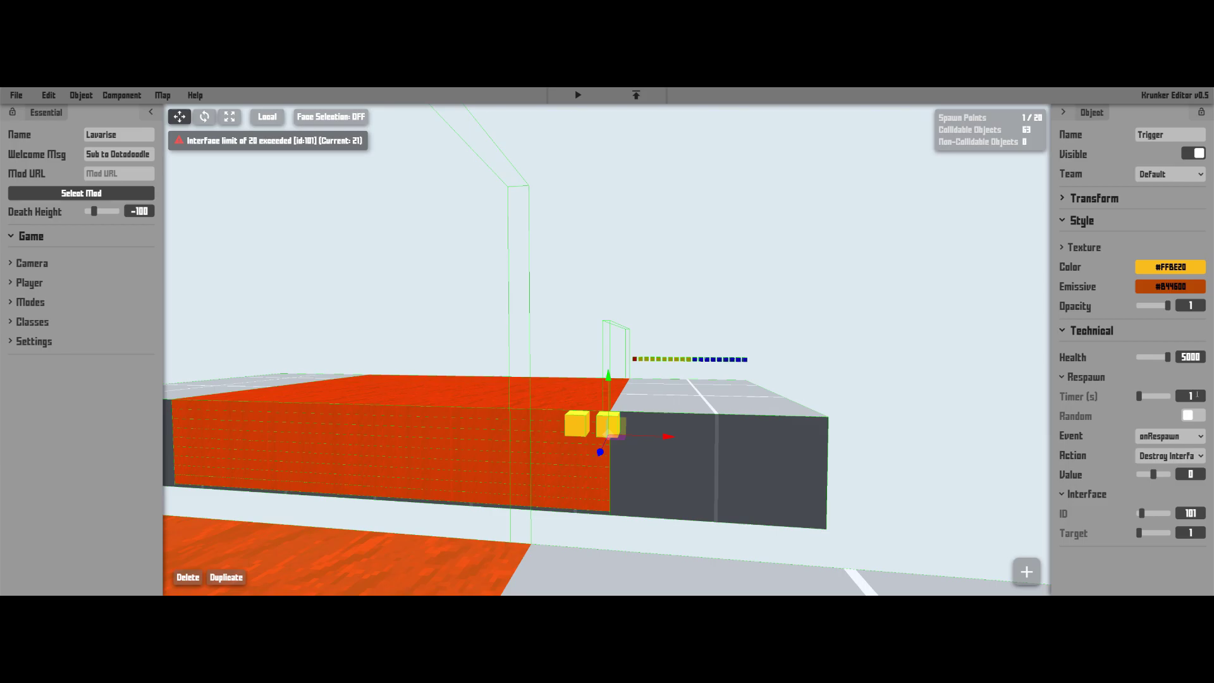
- Duplicate the cube trigger that targets interface 1, move the copy beside it and set its target to 2
right_click_drag(574, 407, 593, 433)
key("w")
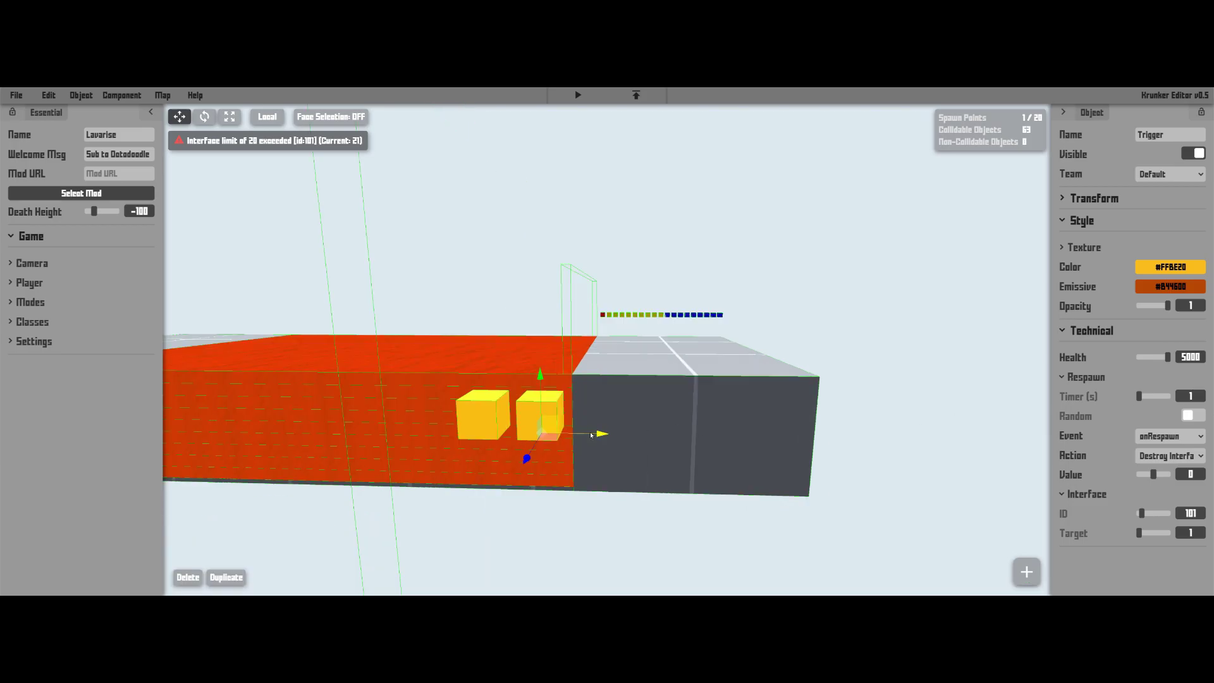
left_click_drag(591, 435, 650, 435)
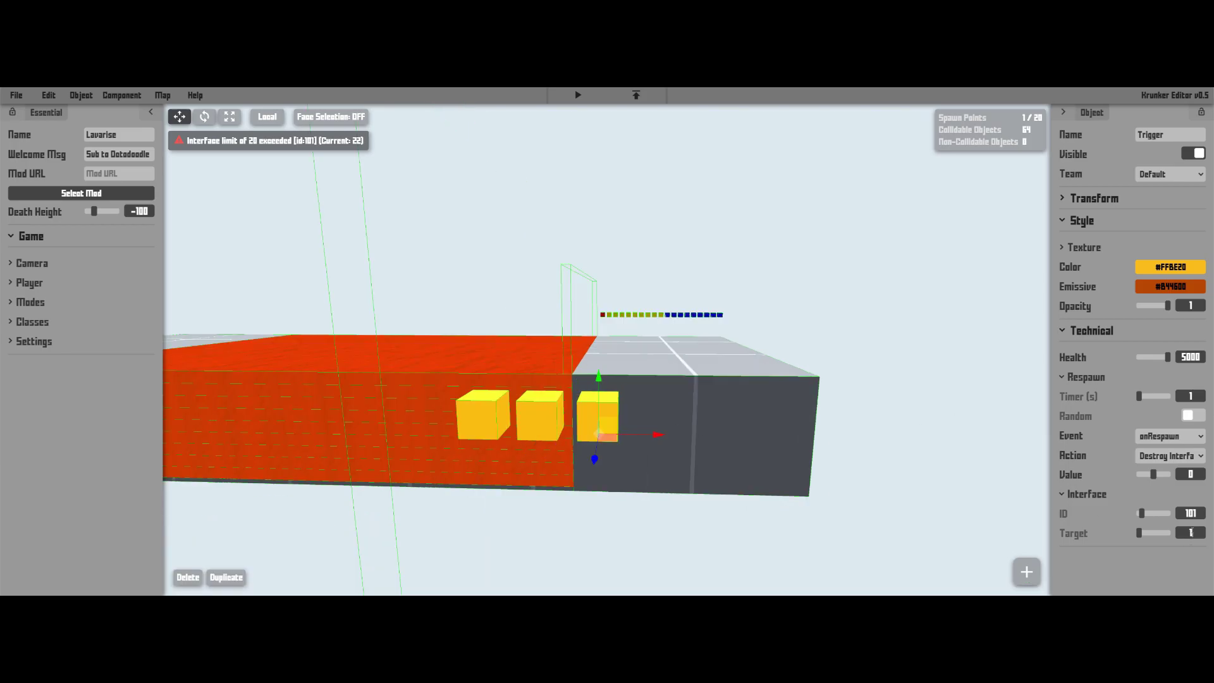
key("w")
right_click_drag(726, 500, 663, 433)
left_click(639, 441)
key("s")
key("w")
left_click(655, 387)
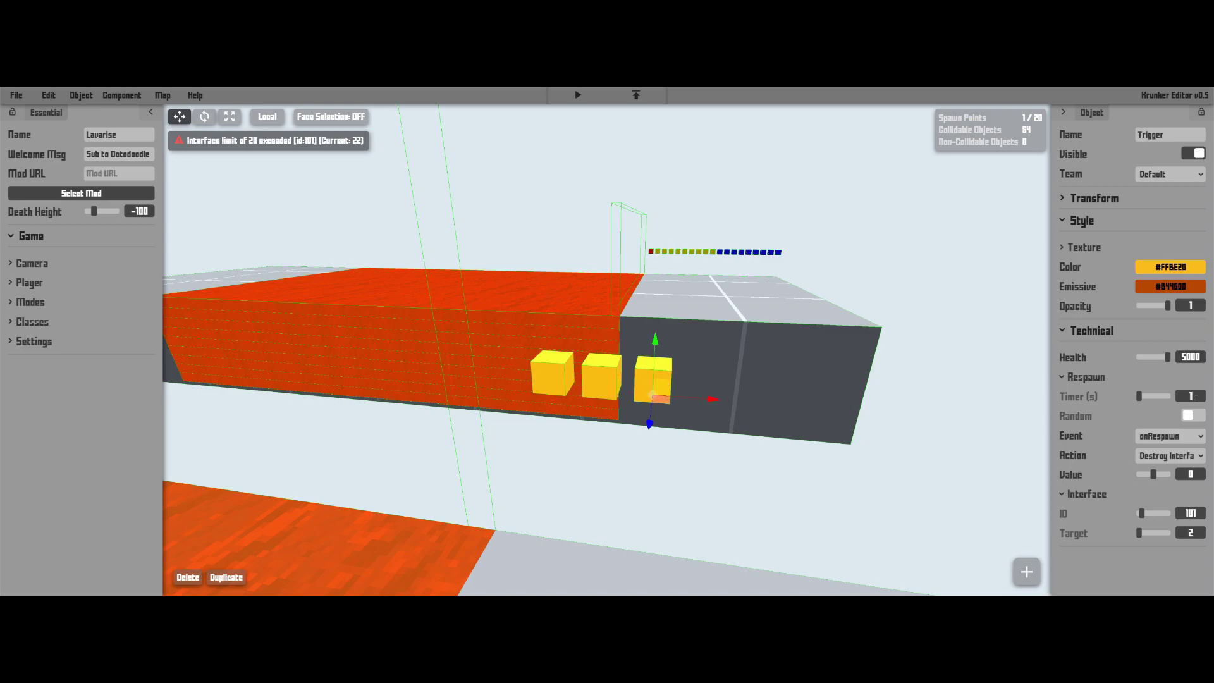
- Duplicate the cube trigger that targets interface 2, move the copy to the end of the row and set its target to 3
key("ctrl+d")
left_click_drag(713, 404, 743, 399)
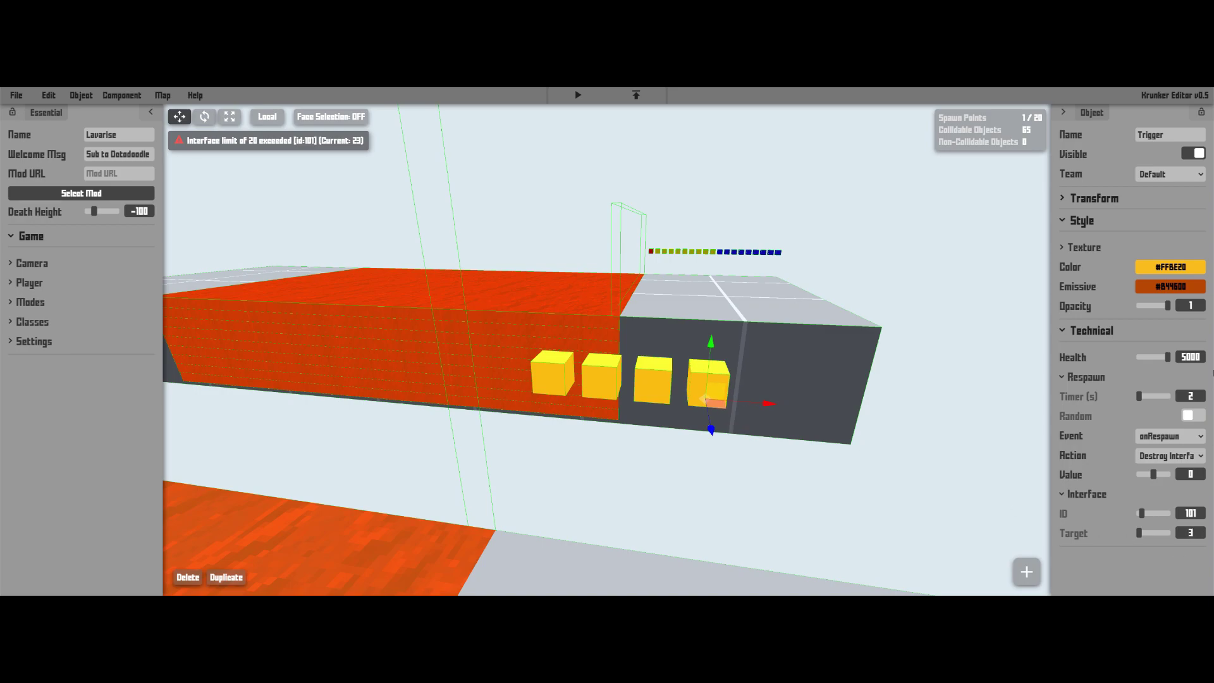
right_click_drag(702, 391, 685, 323)
key("s")
key("w")
key("s")
right_click_drag(653, 252, 657, 363)
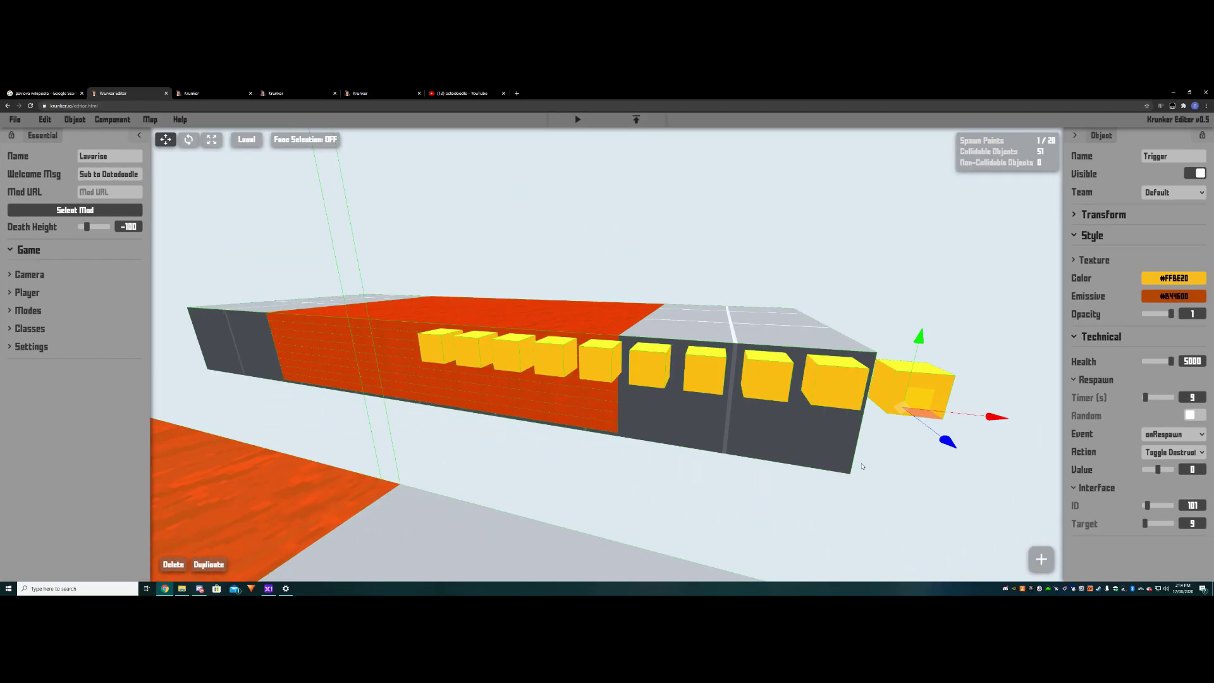
- Check the settings of the first cube triggers in the row and inspect the lava layers they control
right_click_drag(632, 379, 670, 344)
key("w")
left_click(659, 353)
key("s")
left_click(517, 341)
left_click(689, 339)
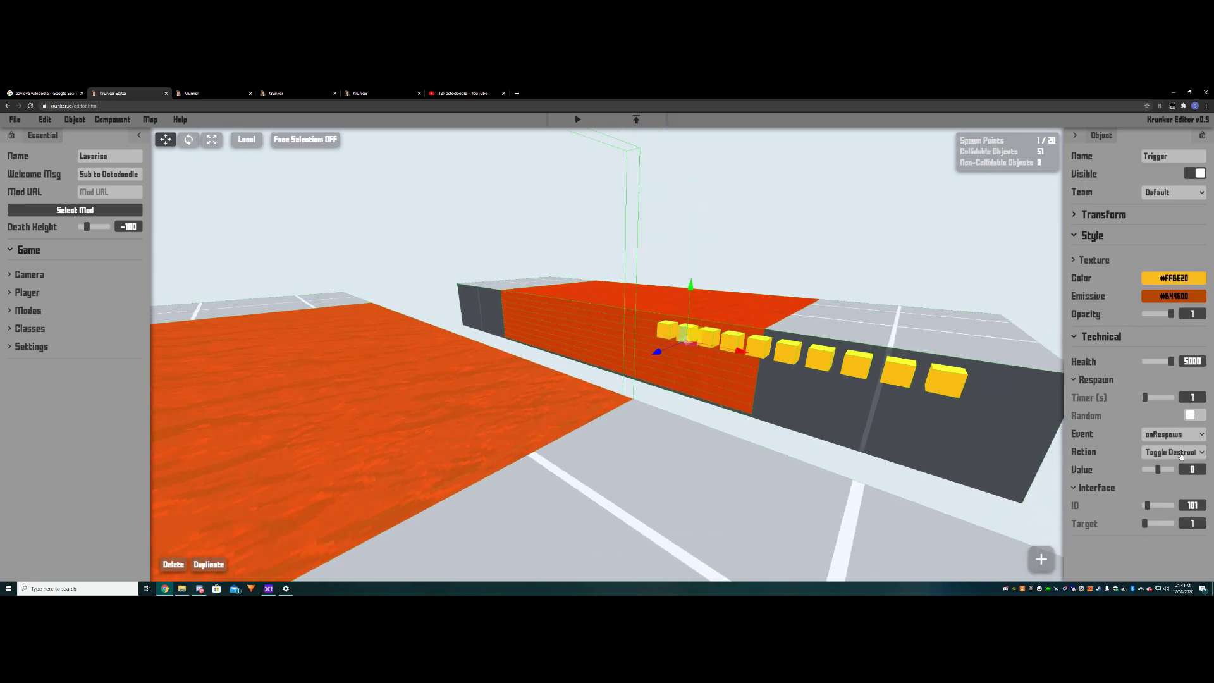
key("s")
right_click_drag(765, 405, 729, 453)
key("d")
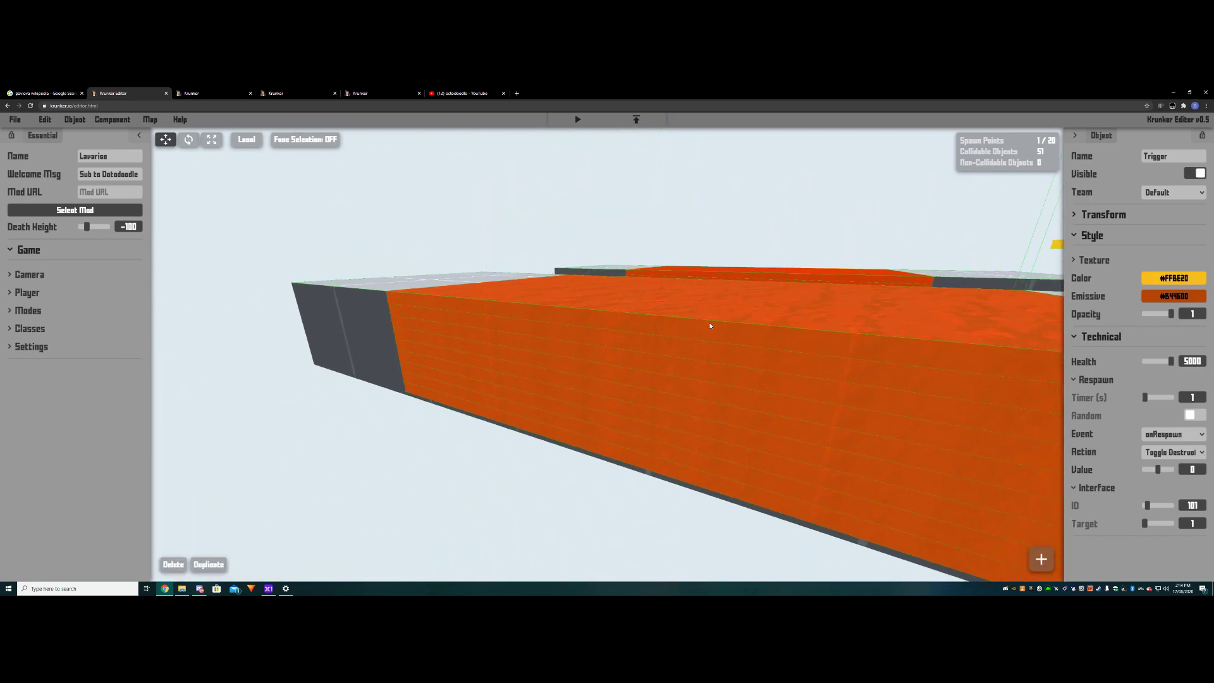
right_click_drag(712, 325, 544, 303)
key("s")
- Start the test game and cross the invisible trigger to watch the lava rise
left_click(615, 123)
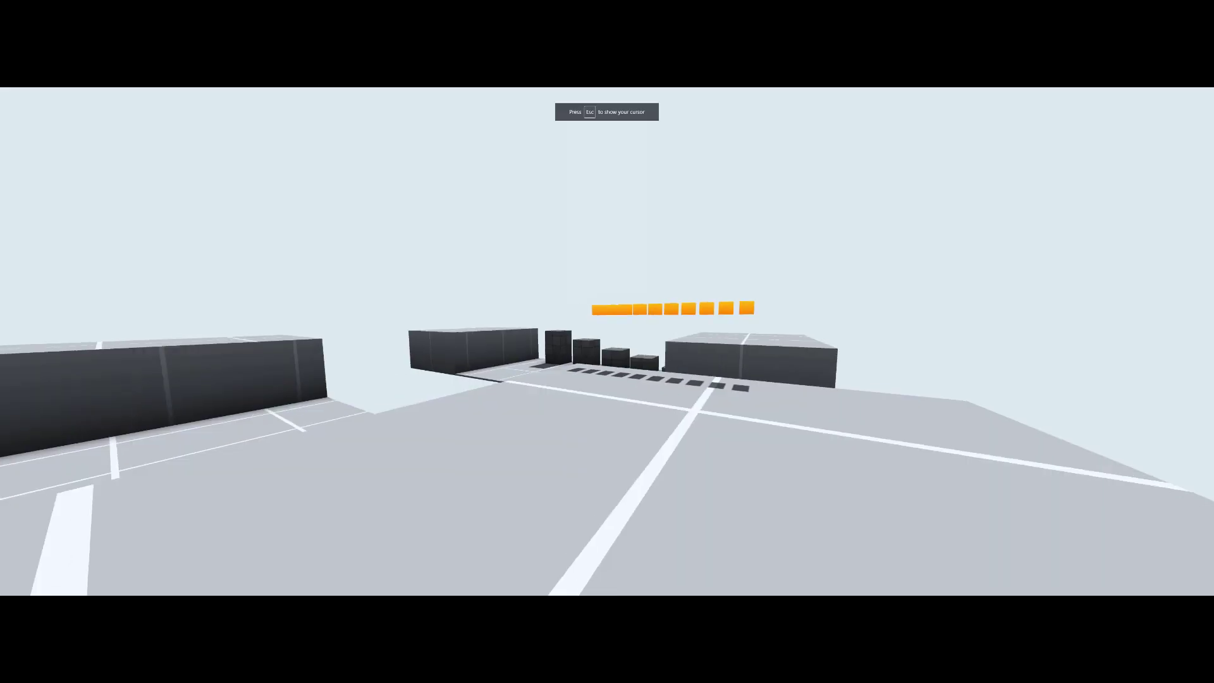
key("w")
key("d")
key("space")
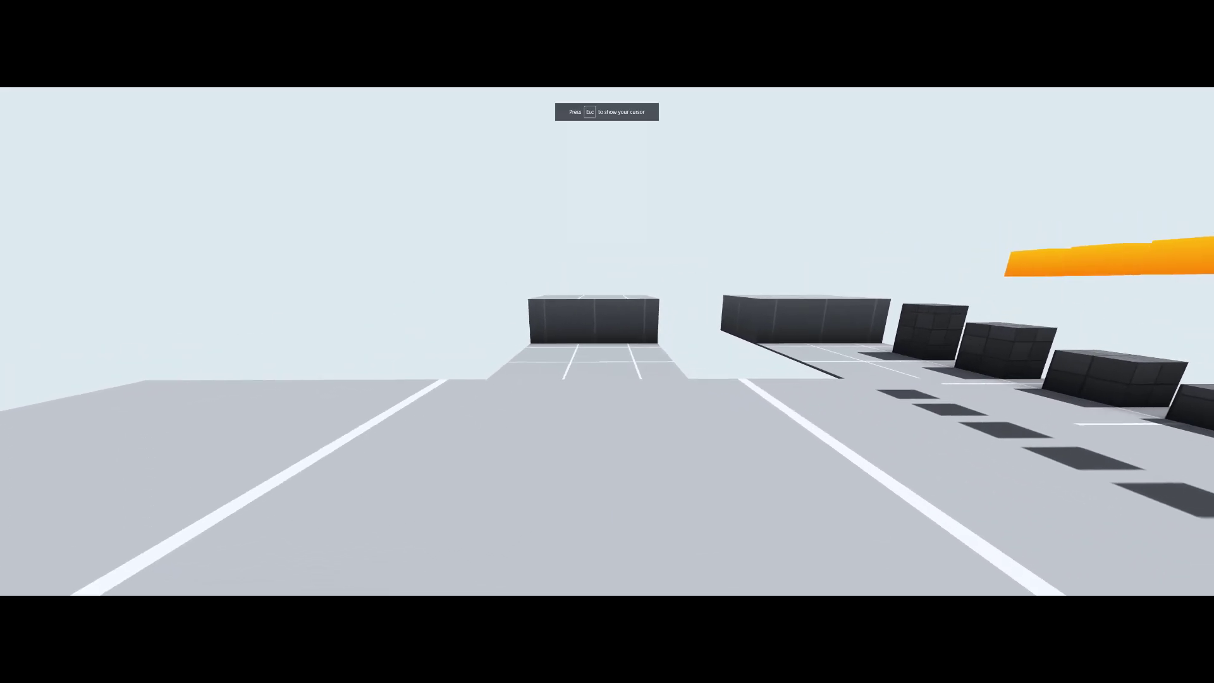
key("w")
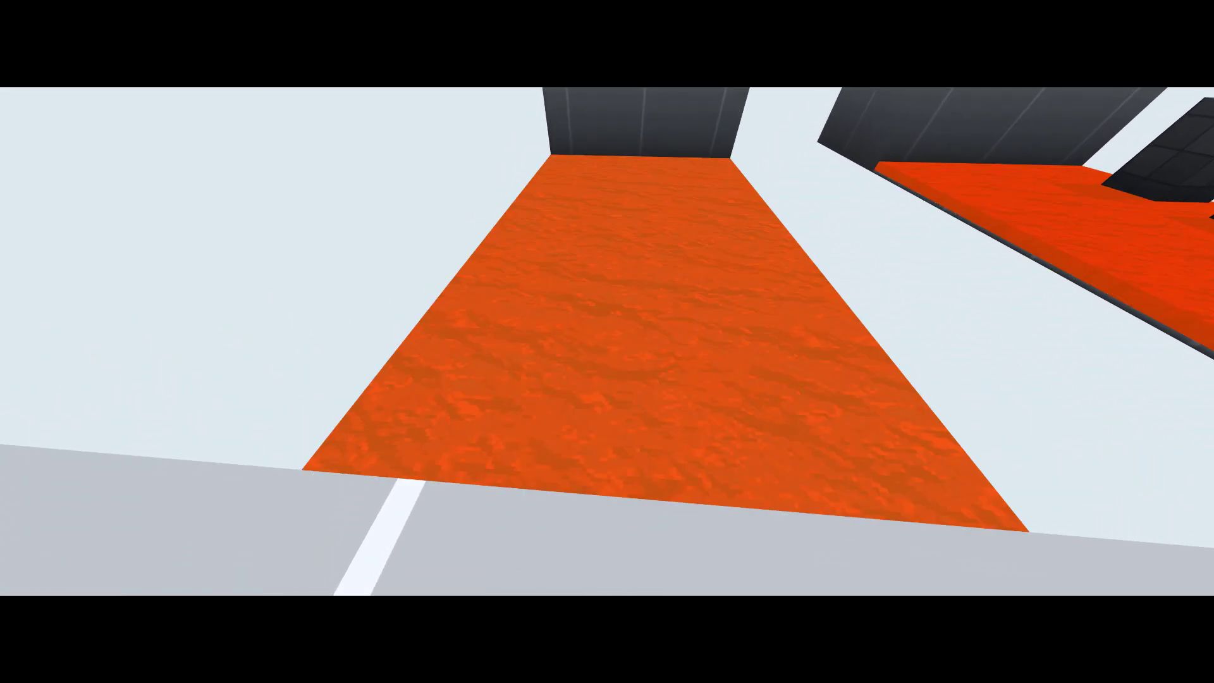
key("space")
key("space")
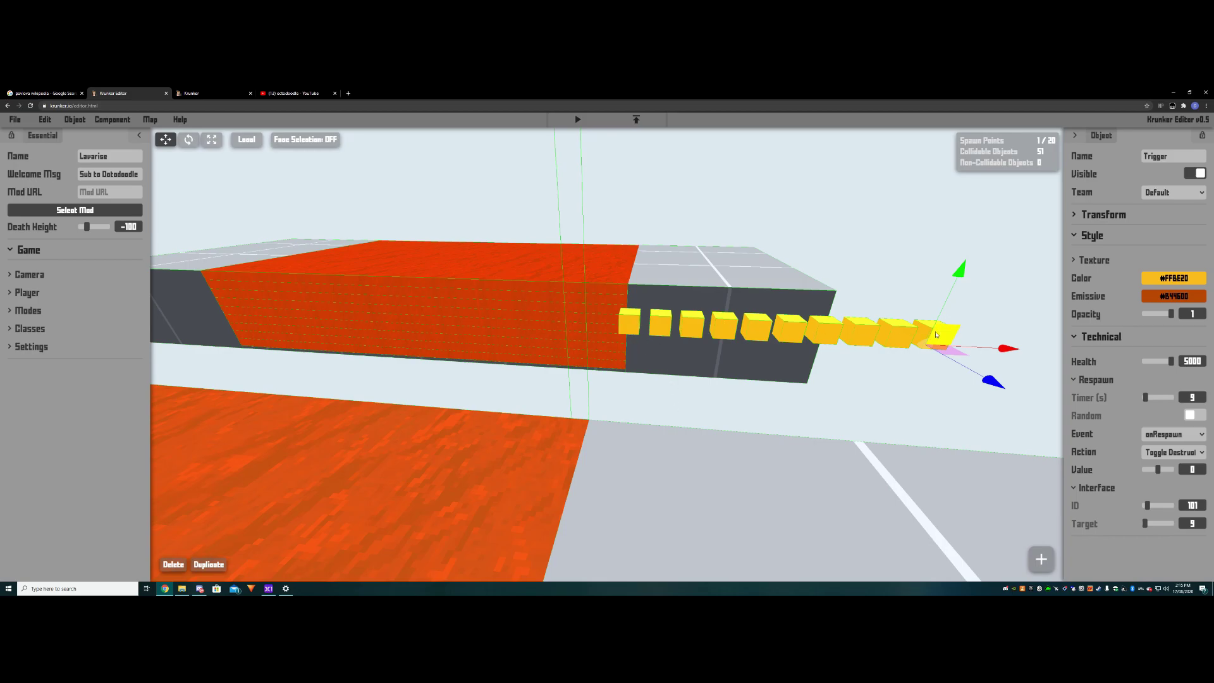
- Duplicate the cube trigger that targets interface 9, place the copy at the end of the row and set its respawn timer to 9.2
key("d")
key("d")
key("s")
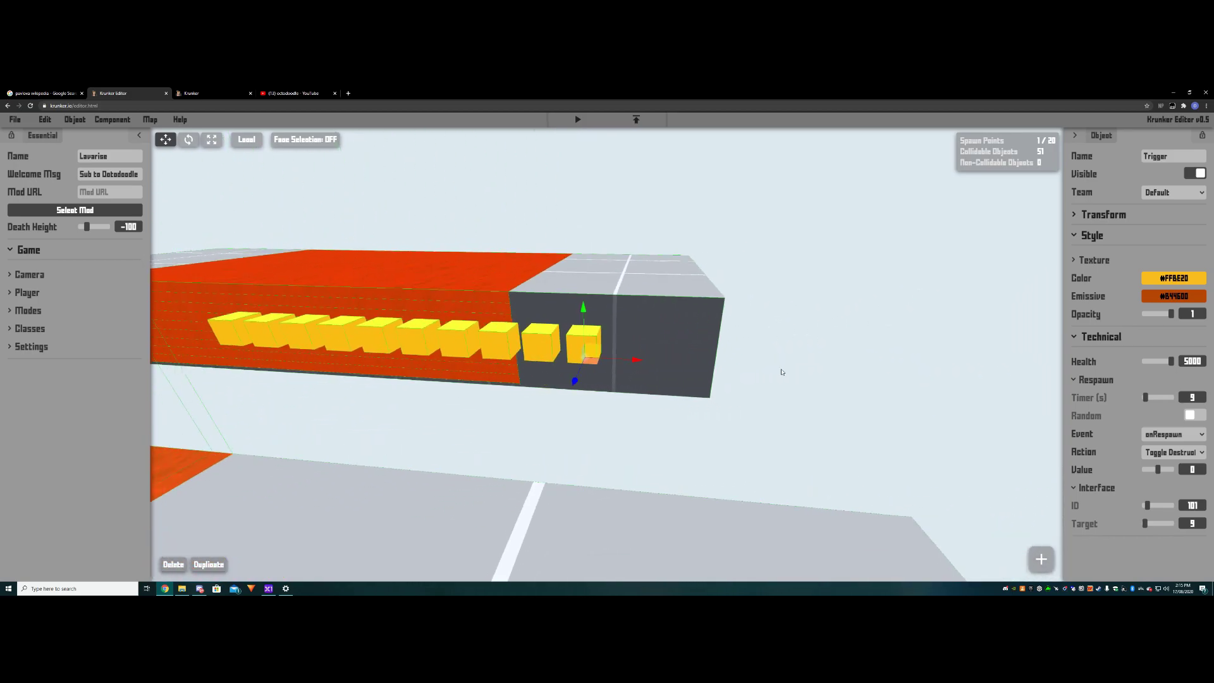
key("ctrl+d")
left_click_drag(629, 362, 674, 364)
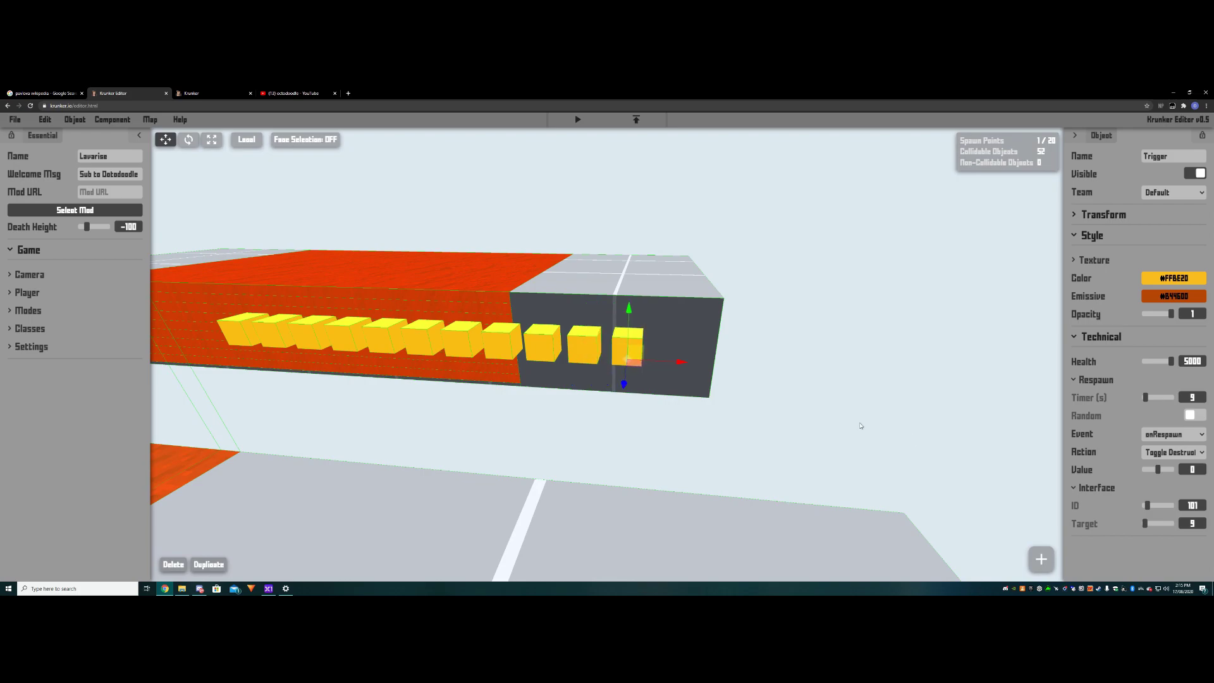
left_click_drag(582, 387, 640, 348)
key("s")
key("w")
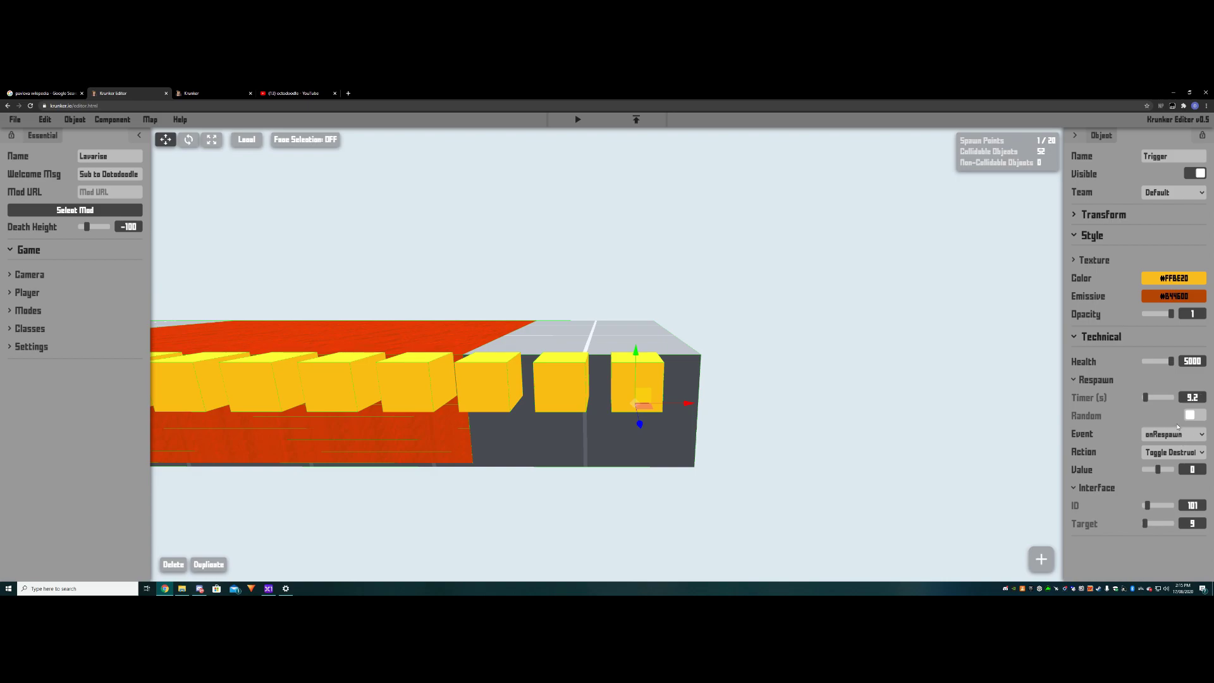
- Duplicate the 9.2-second trigger to the end of the row and give the copy a 9.4-second timer and target 8
key("ctrl+d")
left_click_drag(669, 403, 741, 404)
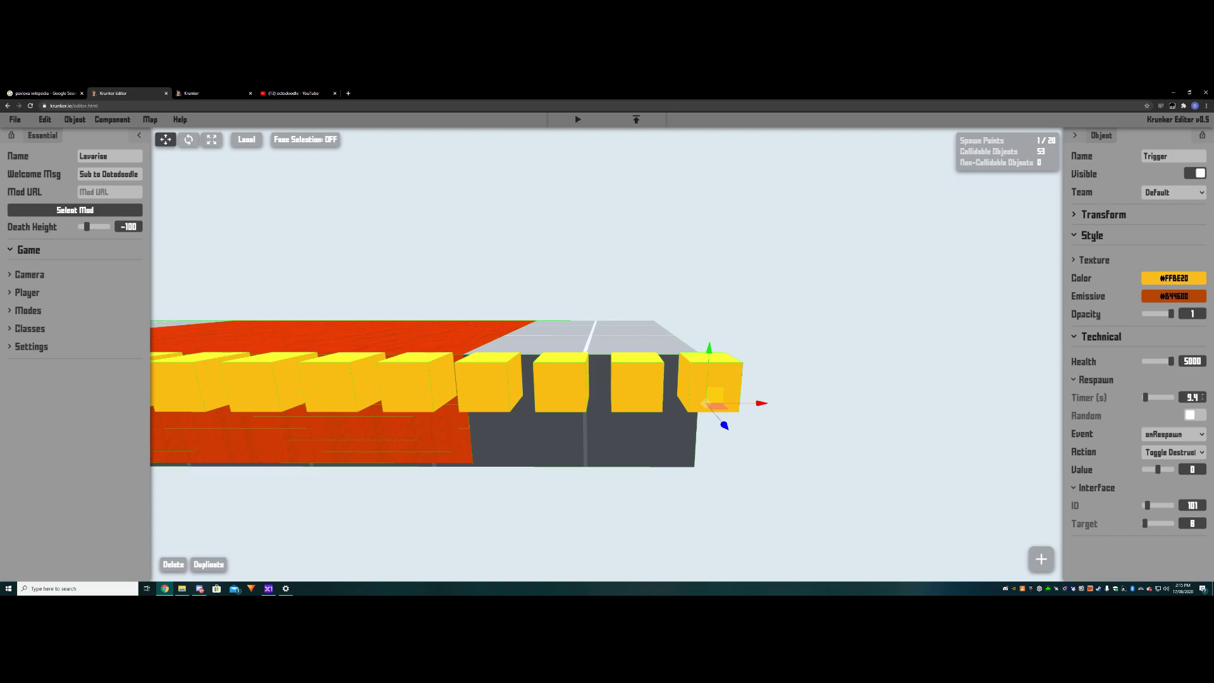
key("d")
right_click_drag(789, 374, 773, 388)
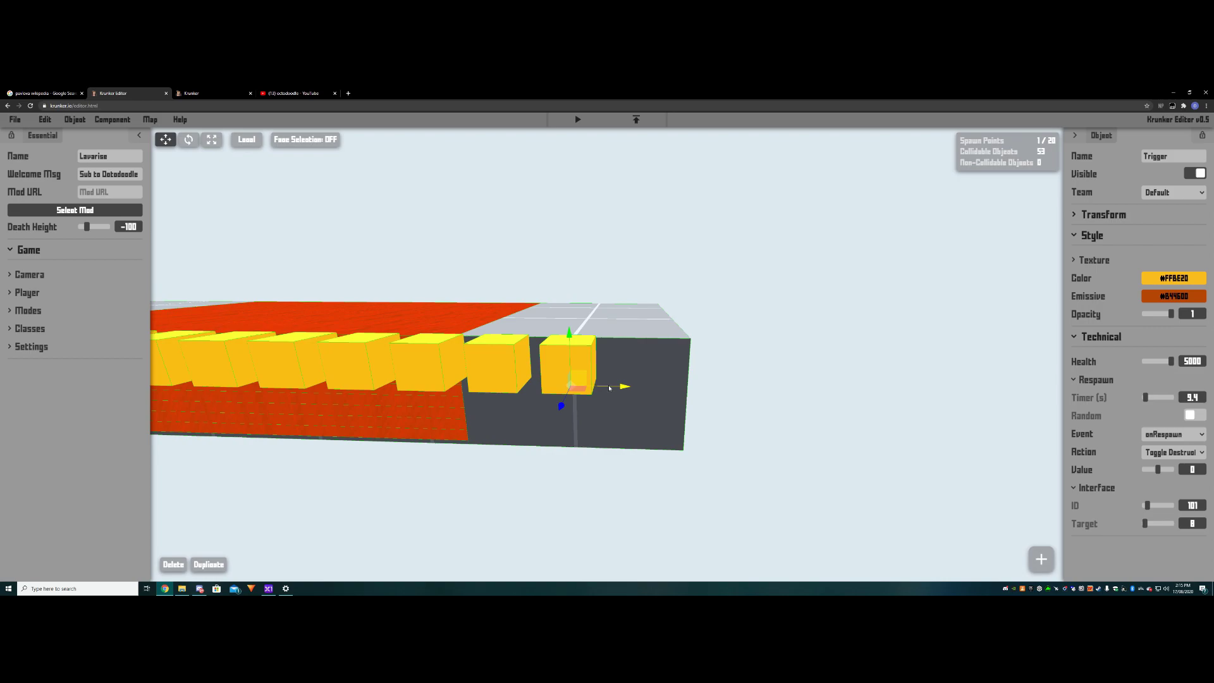
- Duplicate the 9.4-second trigger, move the copy to the end of the row and set its respawn timer to 9.6
key("ctrl+d")
left_click_drag(608, 388, 670, 386)
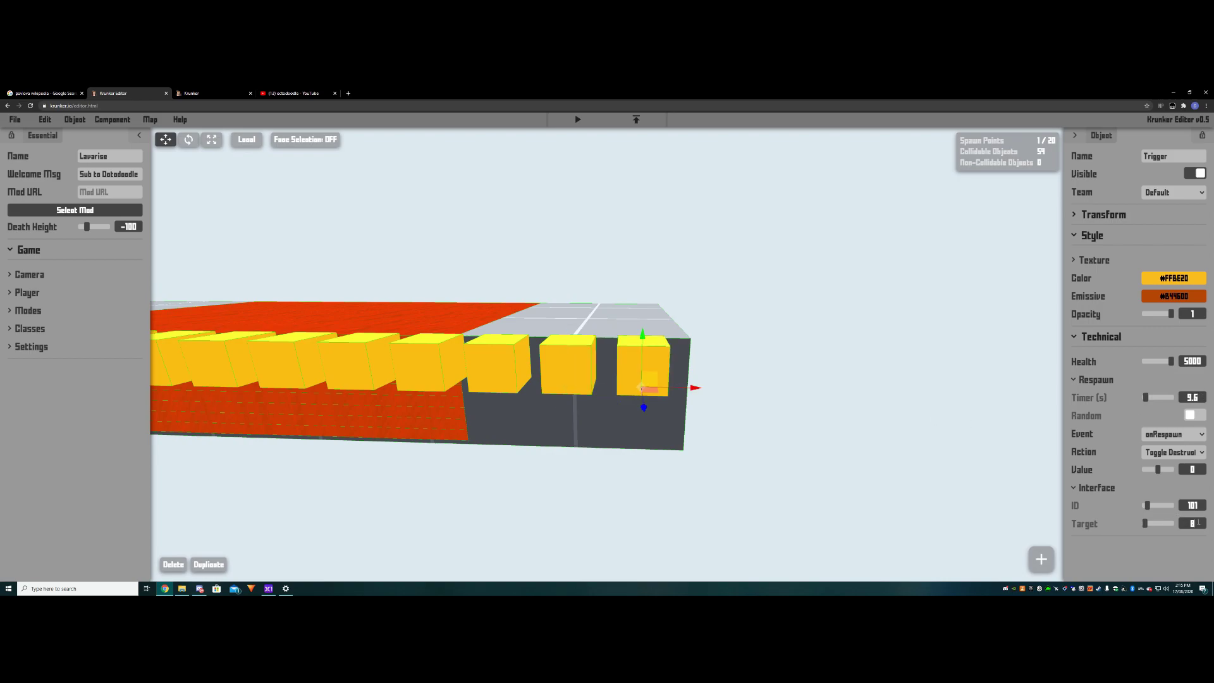
key("d")
right_click_drag(795, 432, 775, 438)
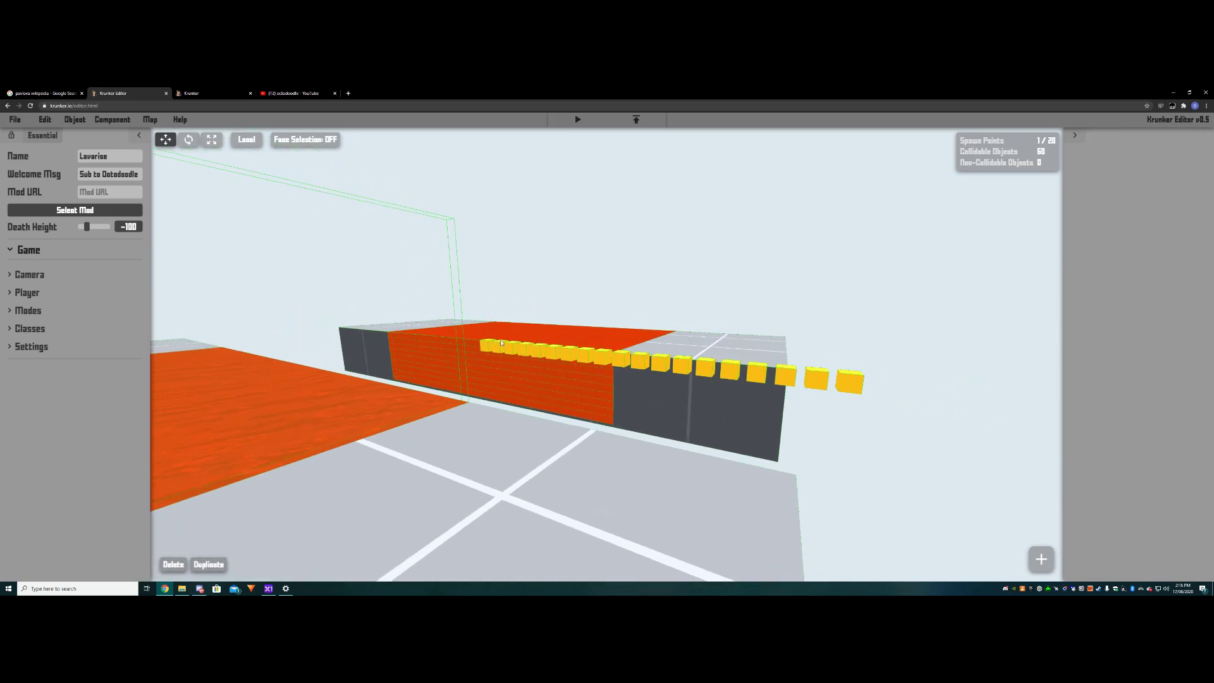
- Examine the full row of cube triggers and check the timer and target of the last one
key("s")
right_click_drag(799, 376, 422, 330)
key("a")
key("w")
key("s")
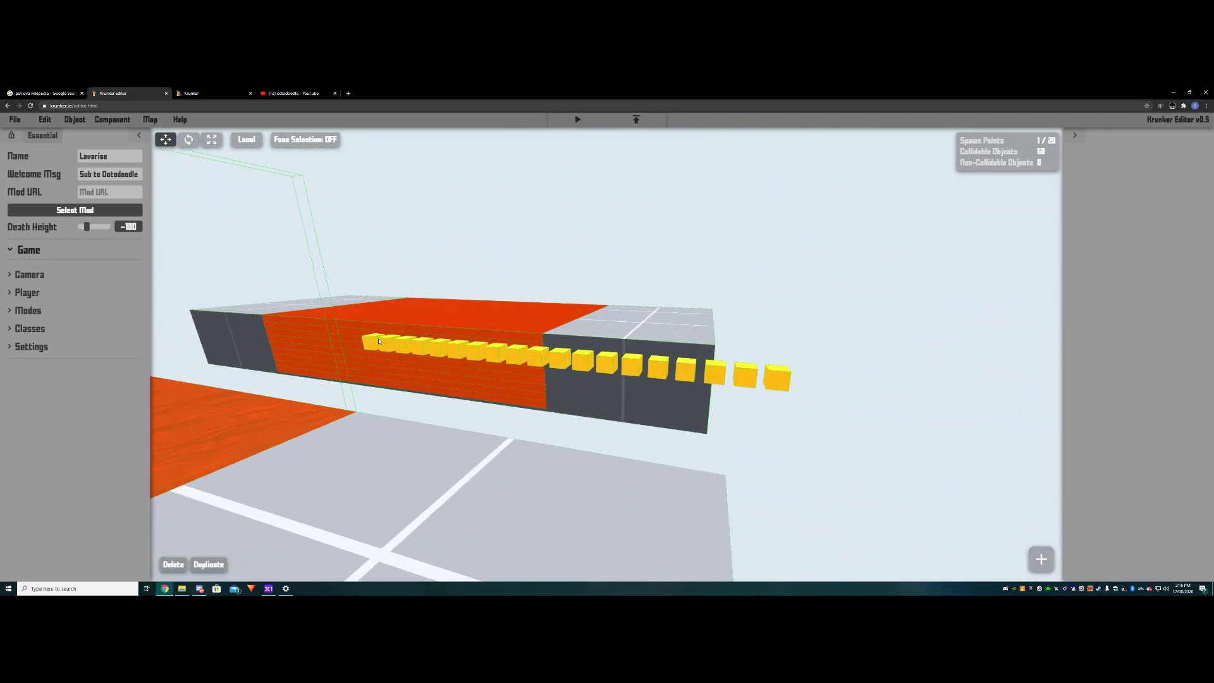
left_click(772, 376)
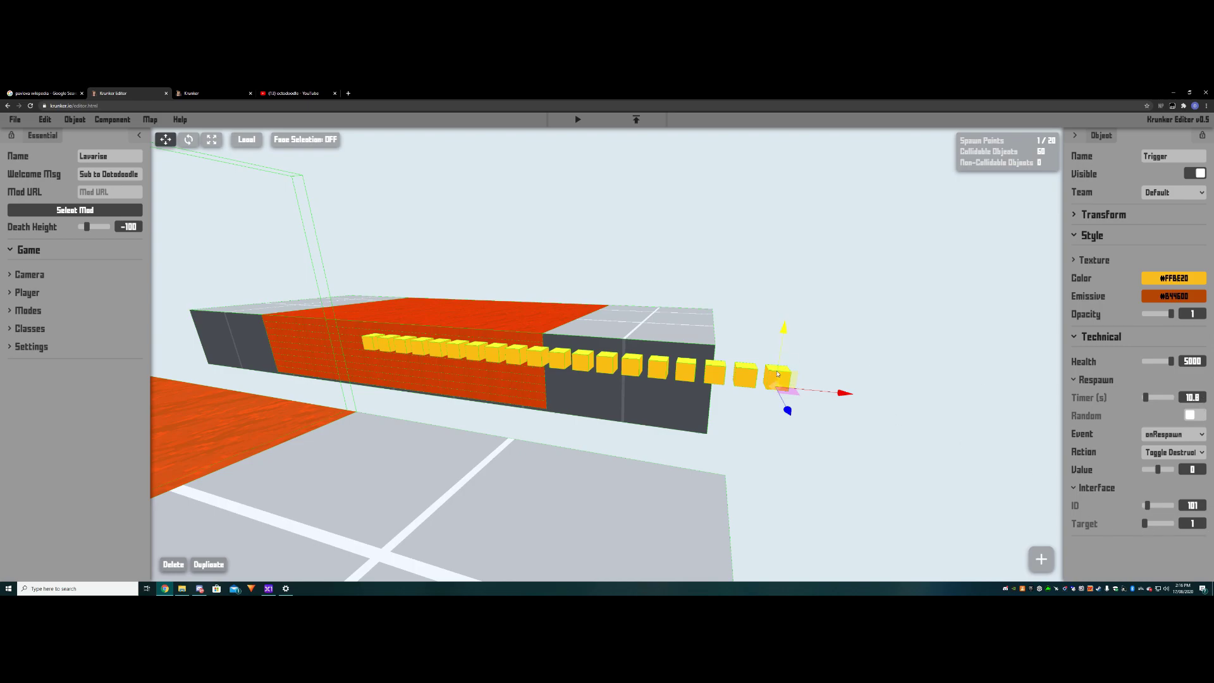
left_click(799, 476)
key("w")
right_click_drag(798, 477, 752, 446)
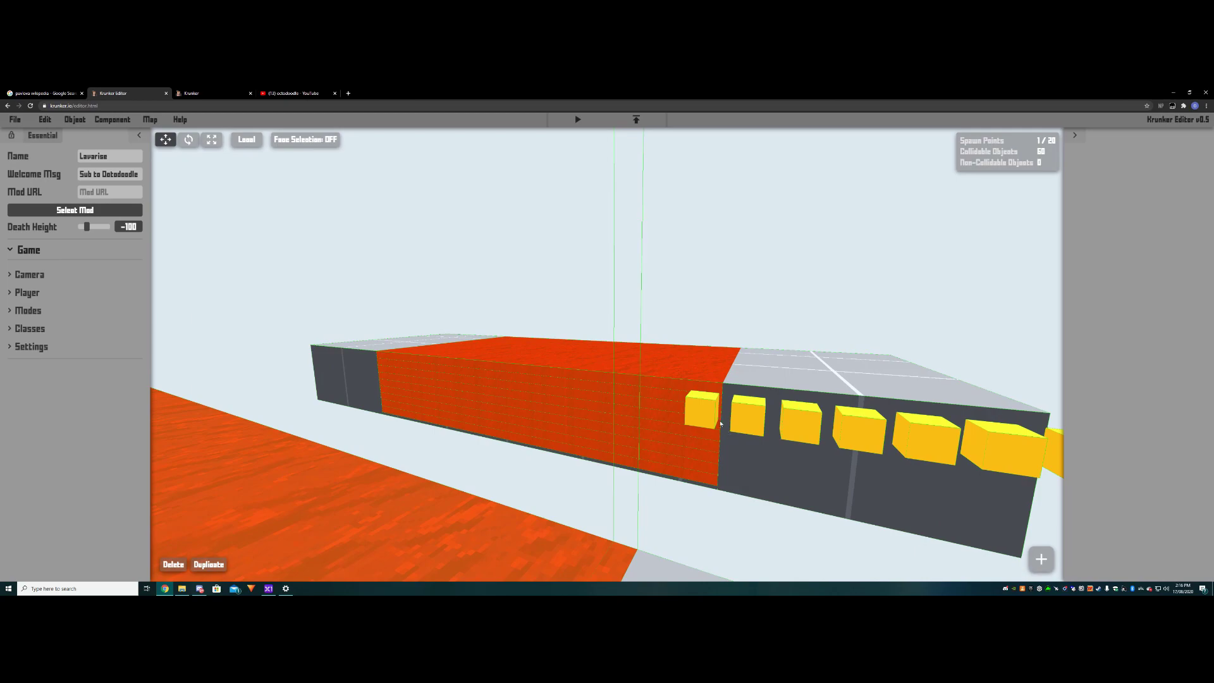
- Enter a respawn timer for the first cube trigger and set the invisible wall trigger's timer to 10.8
left_click(713, 406)
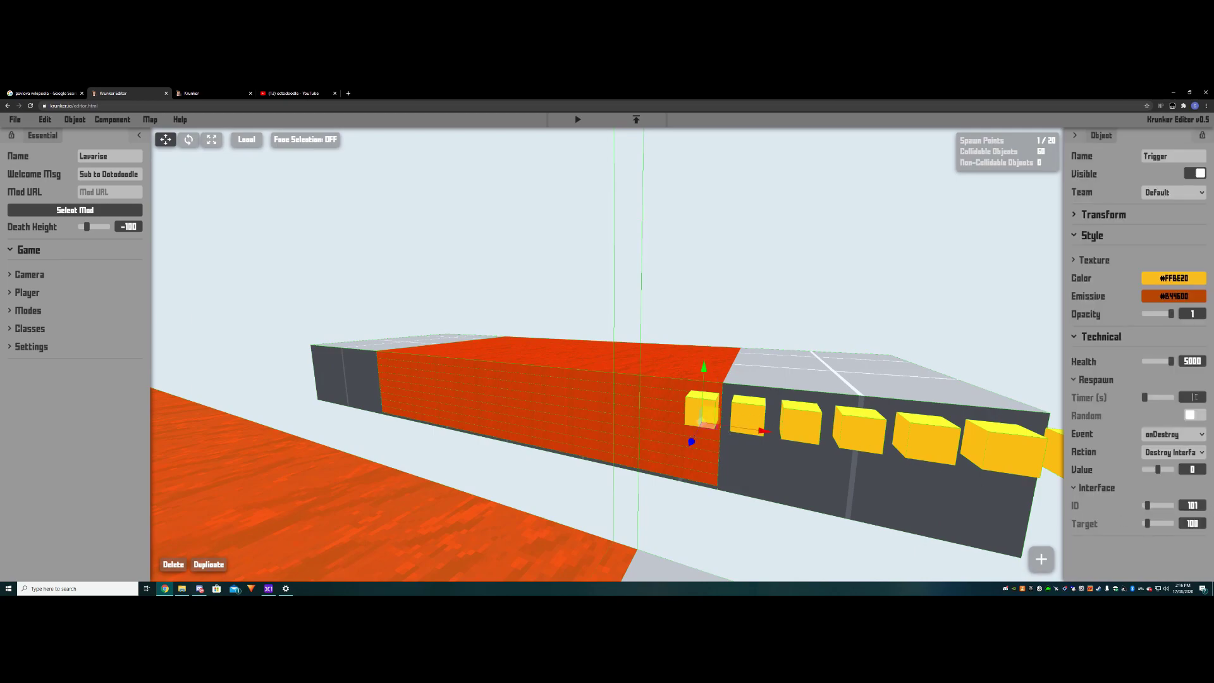
key("d")
right_click_drag(450, 382, 498, 383)
right_click_drag(924, 402, 412, 371)
key("s")
left_click(547, 354)
right_click_drag(646, 381, 613, 377)
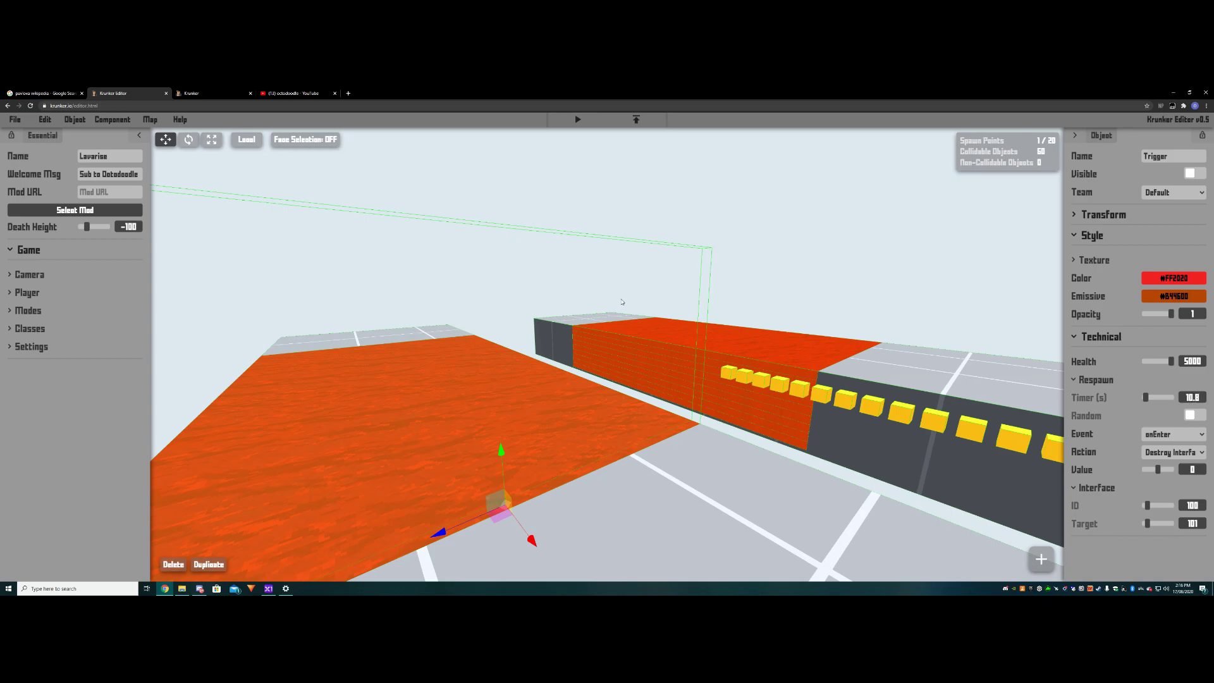
- Run the test game again and move onto the lava lane to try the full lava cycle
left_click(577, 119)
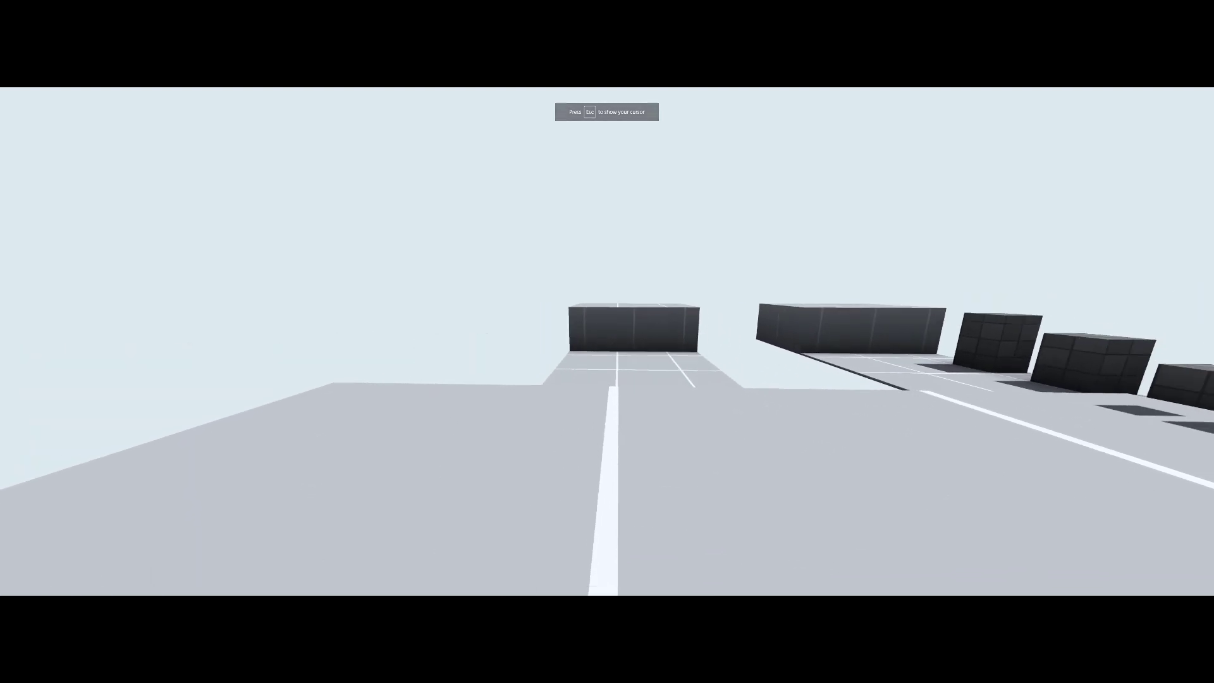
key("w")
key("space")
key("w")
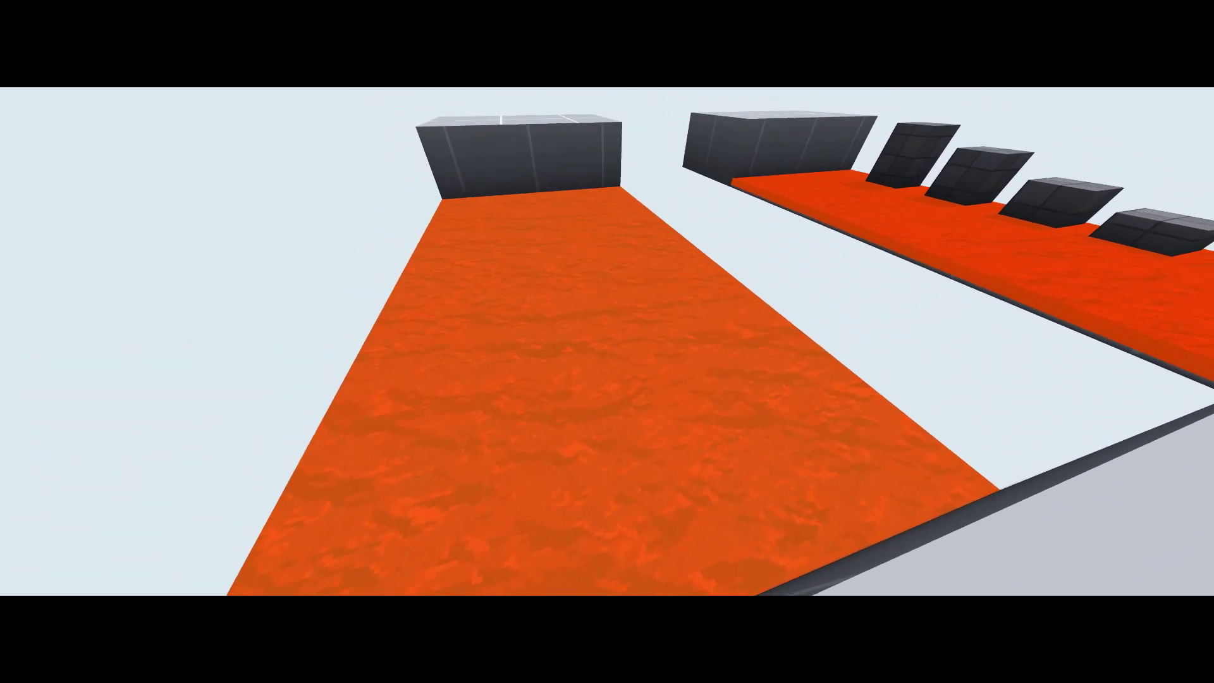
key("w")
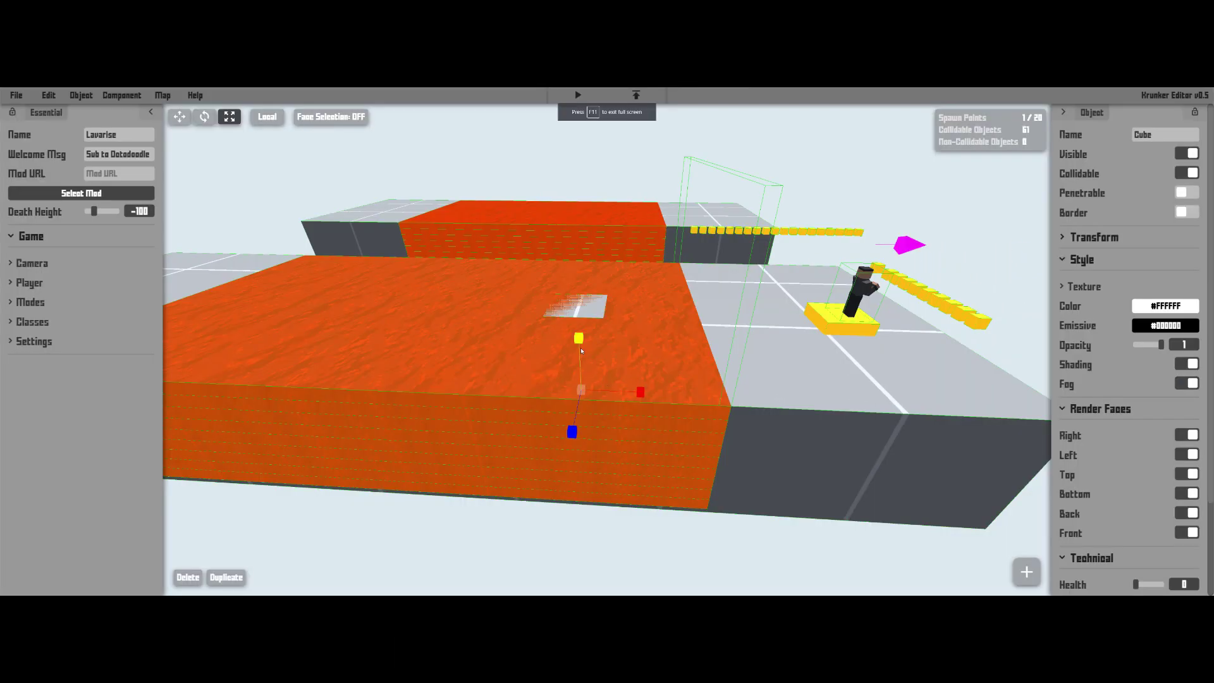
- Adjust the height and position of the new platform cube inside the front lava pit
left_click_drag(581, 351, 581, 355)
right_click_drag(606, 352, 619, 461)
key("1")
scroll(639, 412, "up", 5)
scroll(653, 398, "down", 5)
key("3")
key("1")
scroll(612, 403, "up", 5)
scroll(554, 366, "down", 3)
key("3")
key("s")
key("w")
right_click_drag(612, 504, 611, 499)
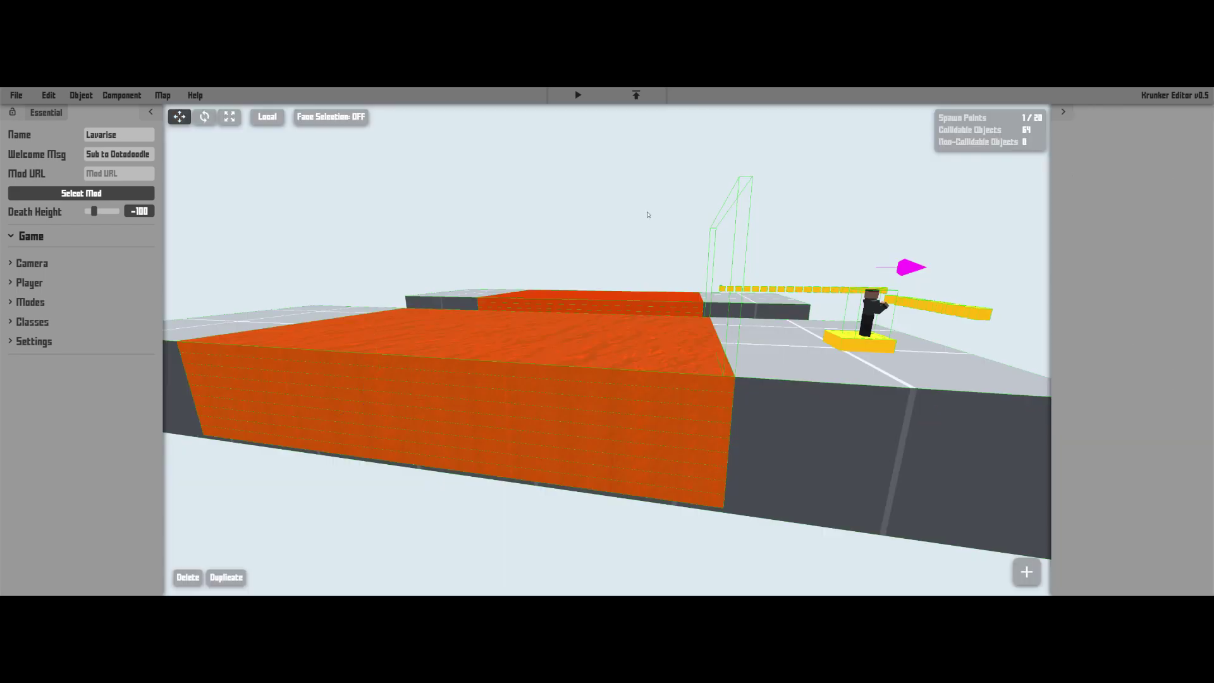
- Play-test the map, running from the spawn platform into the lava lane and jumping onto the first platform cube
right_click_drag(550, 227, 553, 295)
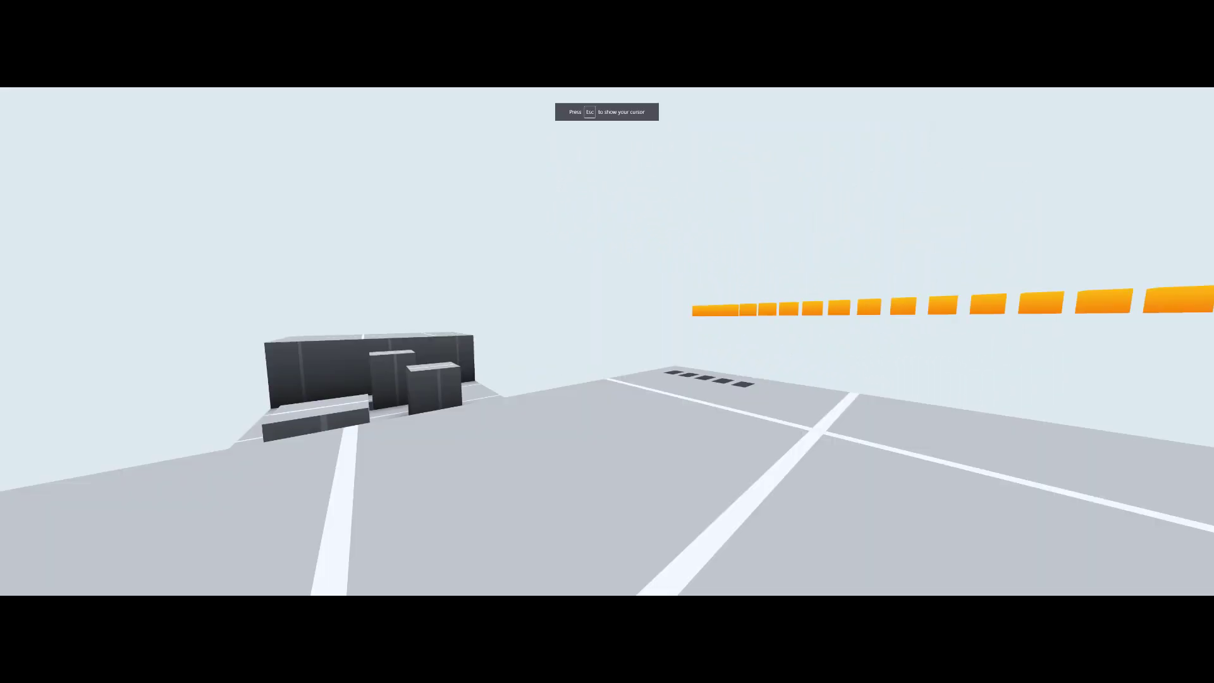
key("w")
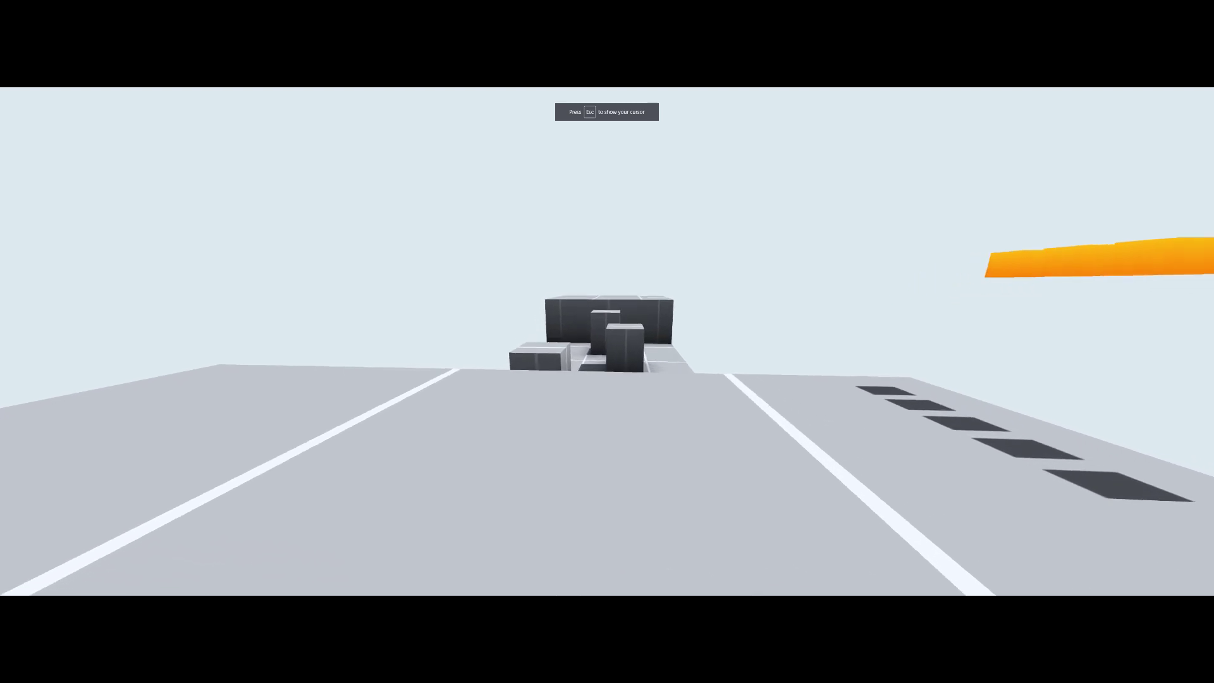
key("w")
key("space")
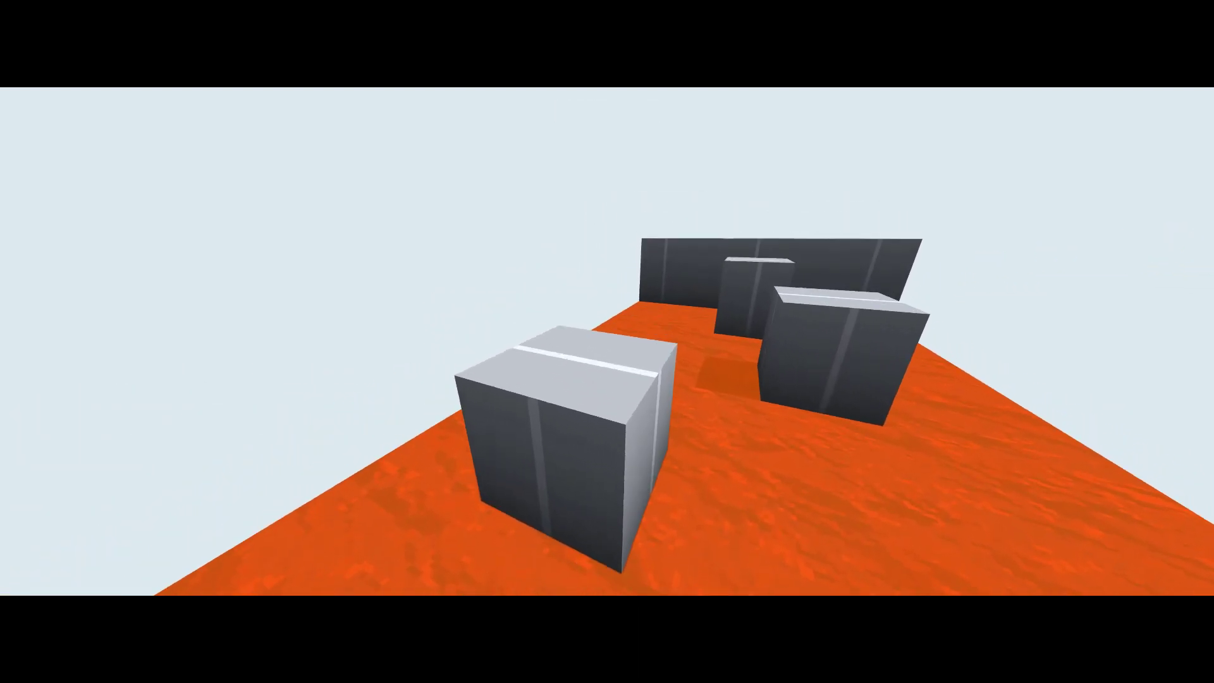
key("w")
key("space")
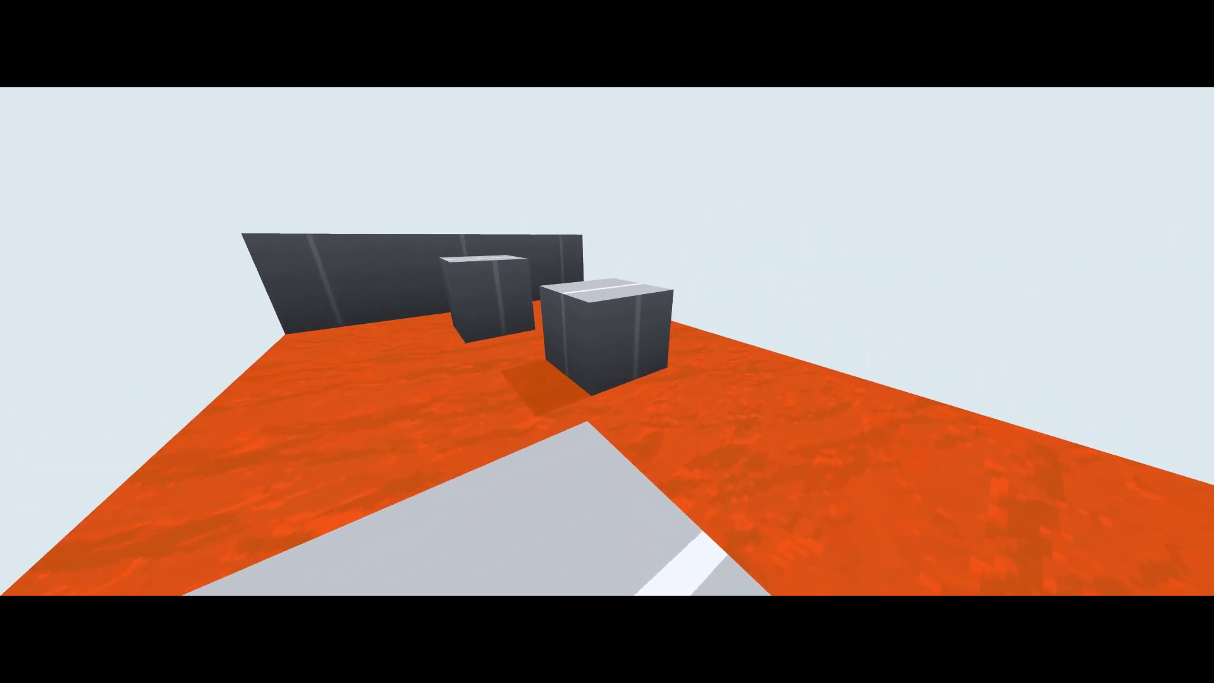
- Jump across the remaining platform cubes towards the far platform to test the parkour against the rising lava
key("space")
key("w")
key("space")
key("space")
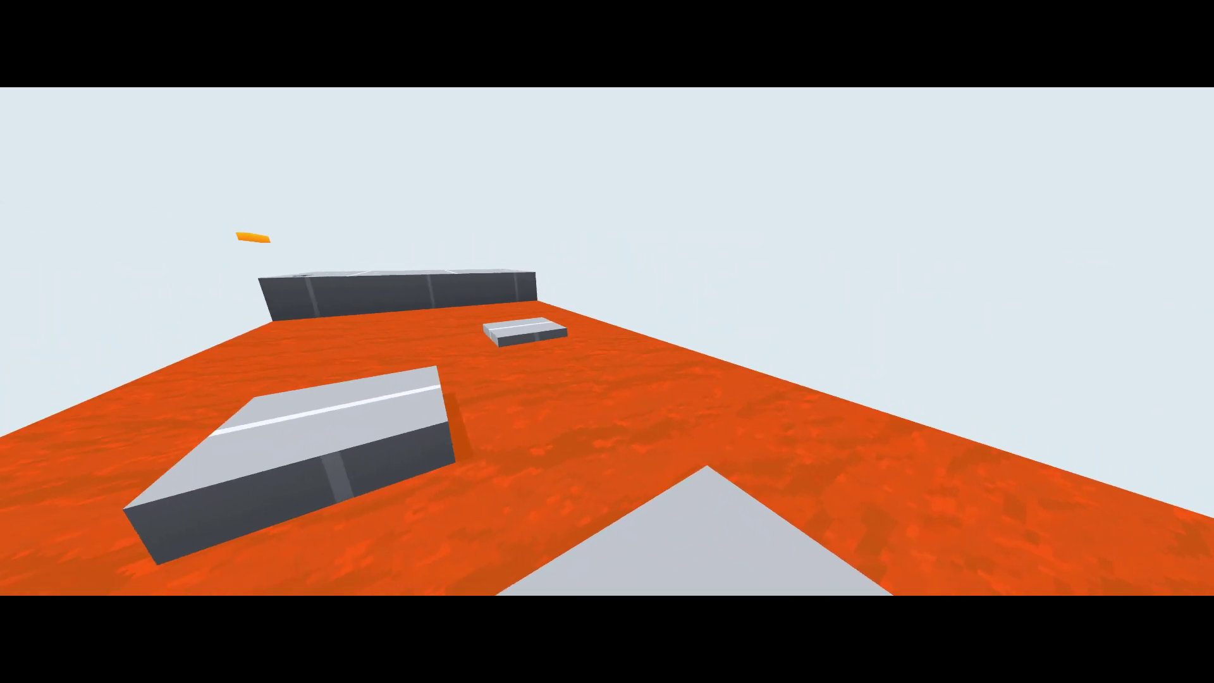
key("w")
key("space")
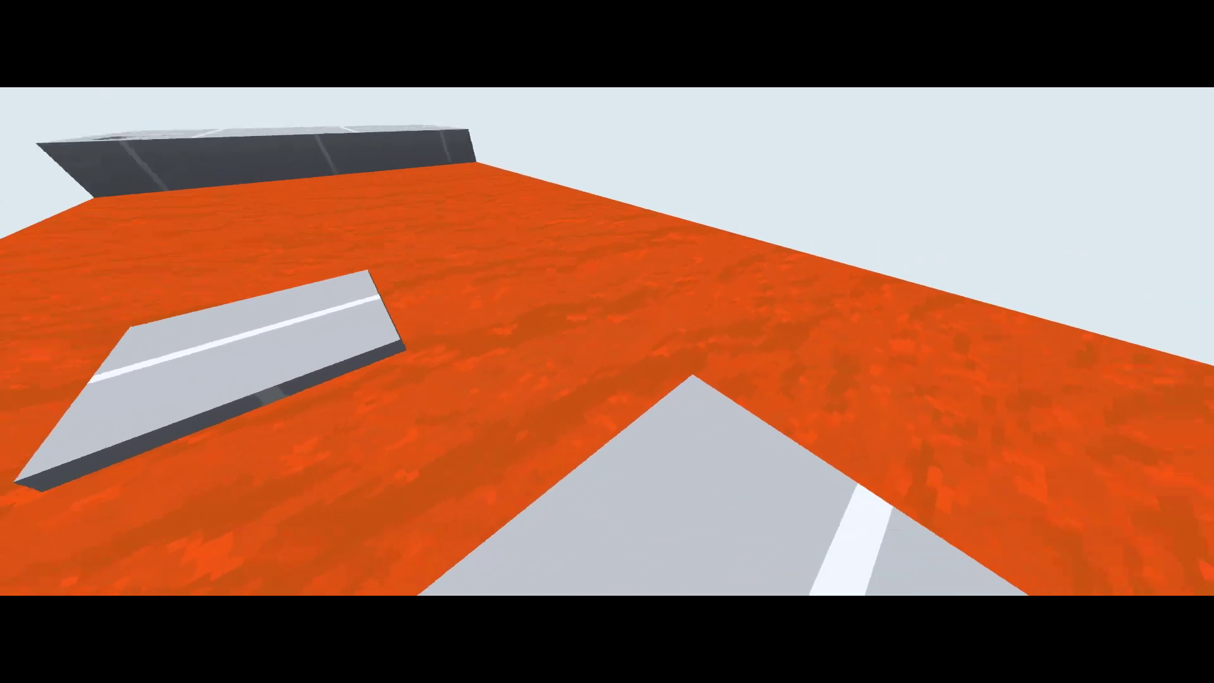
key("w")
key("space")
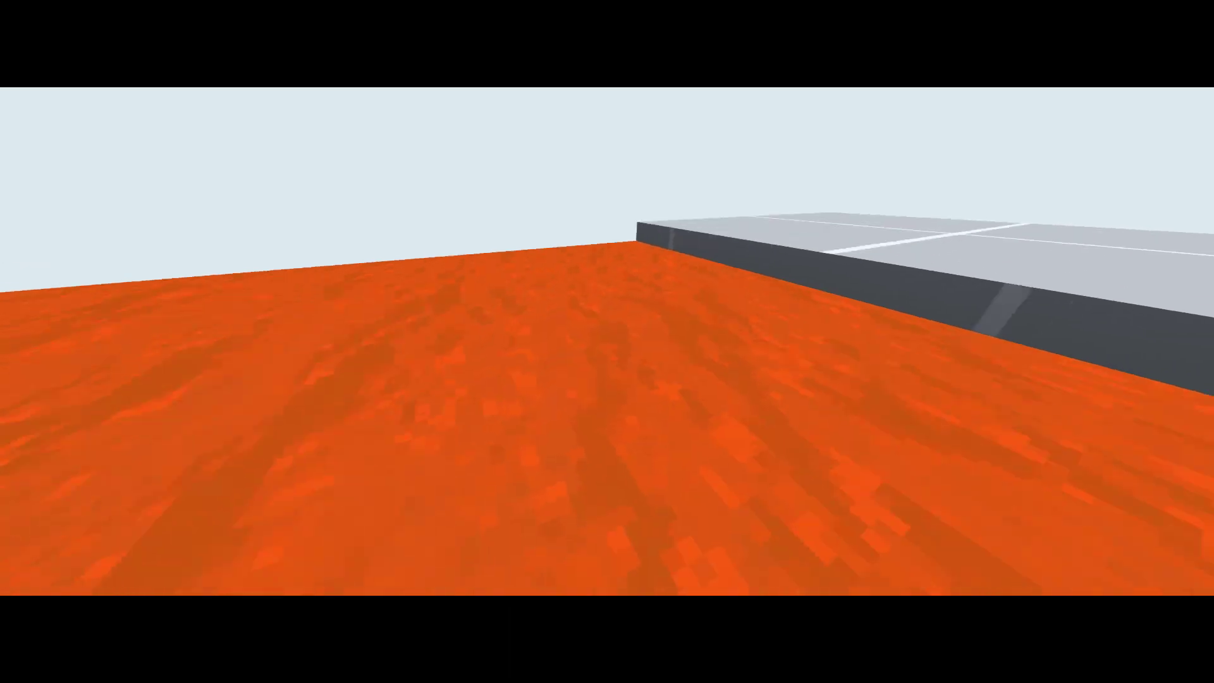
key("w")
key("space")
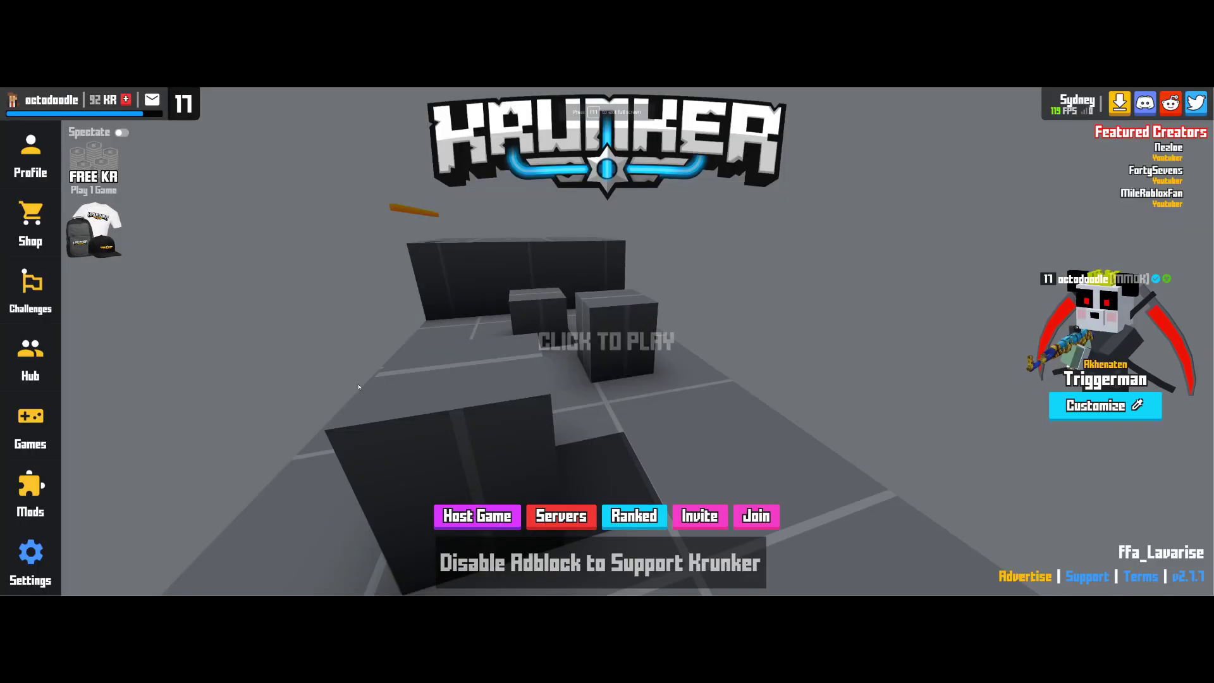
- Enter the test game again and run from the spawn platform towards the first platform cube
left_click(607, 342)
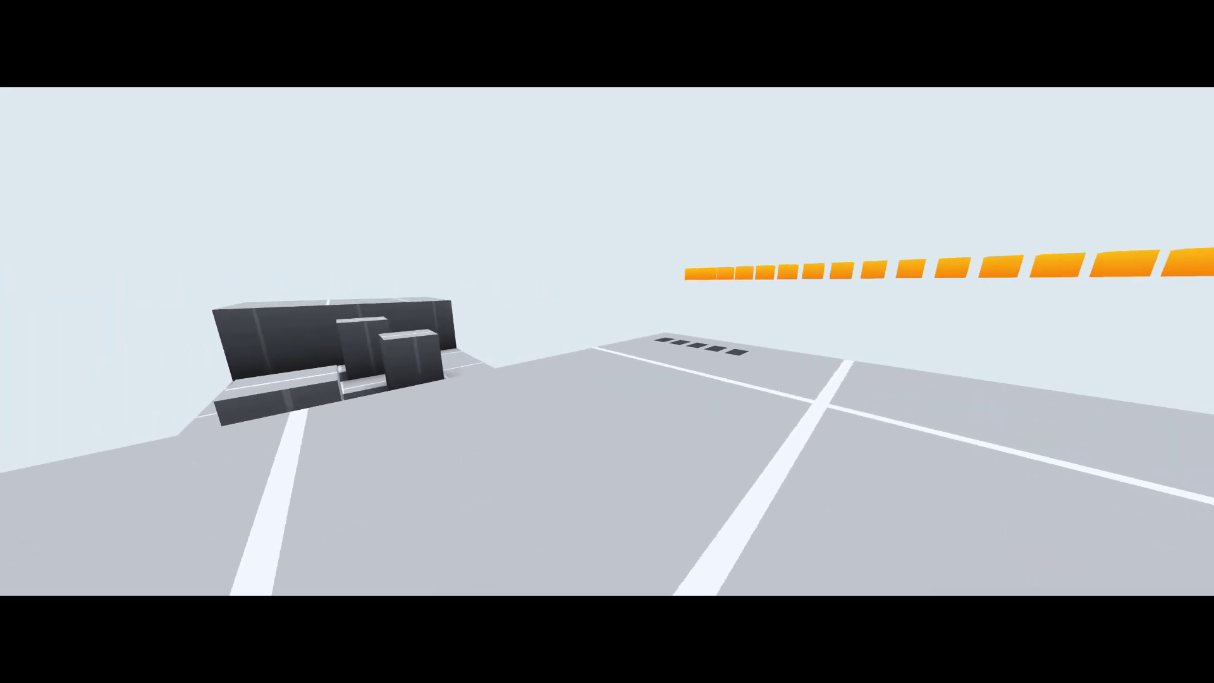
key("w")
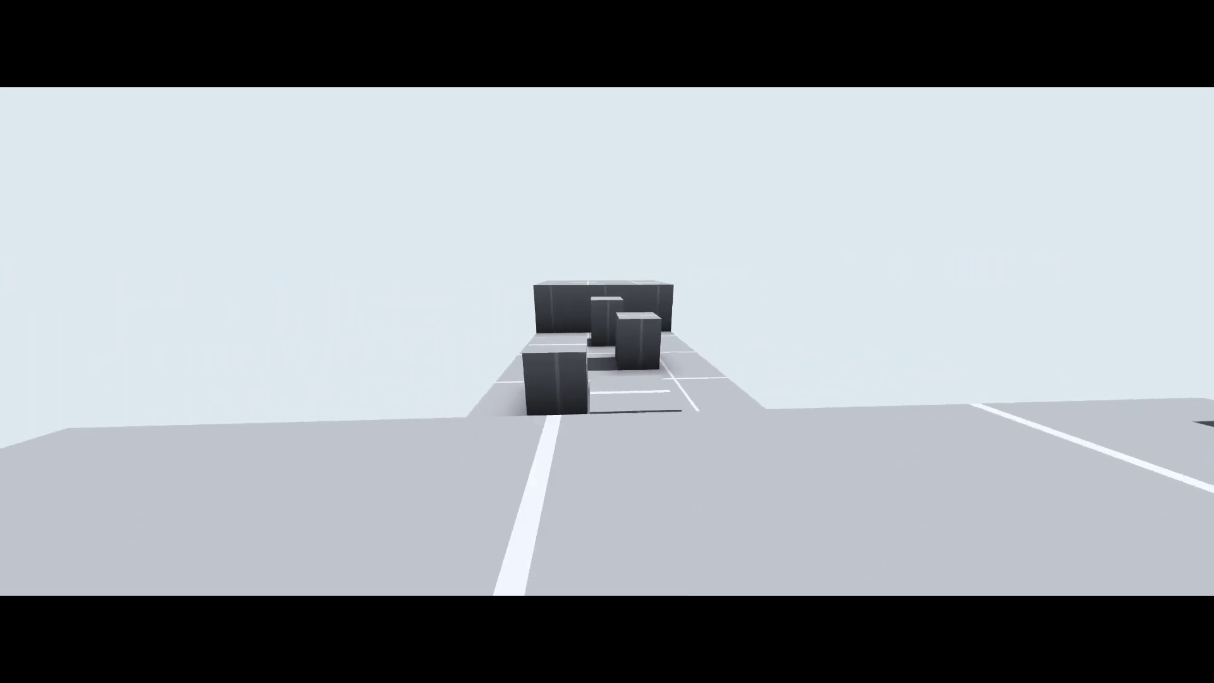